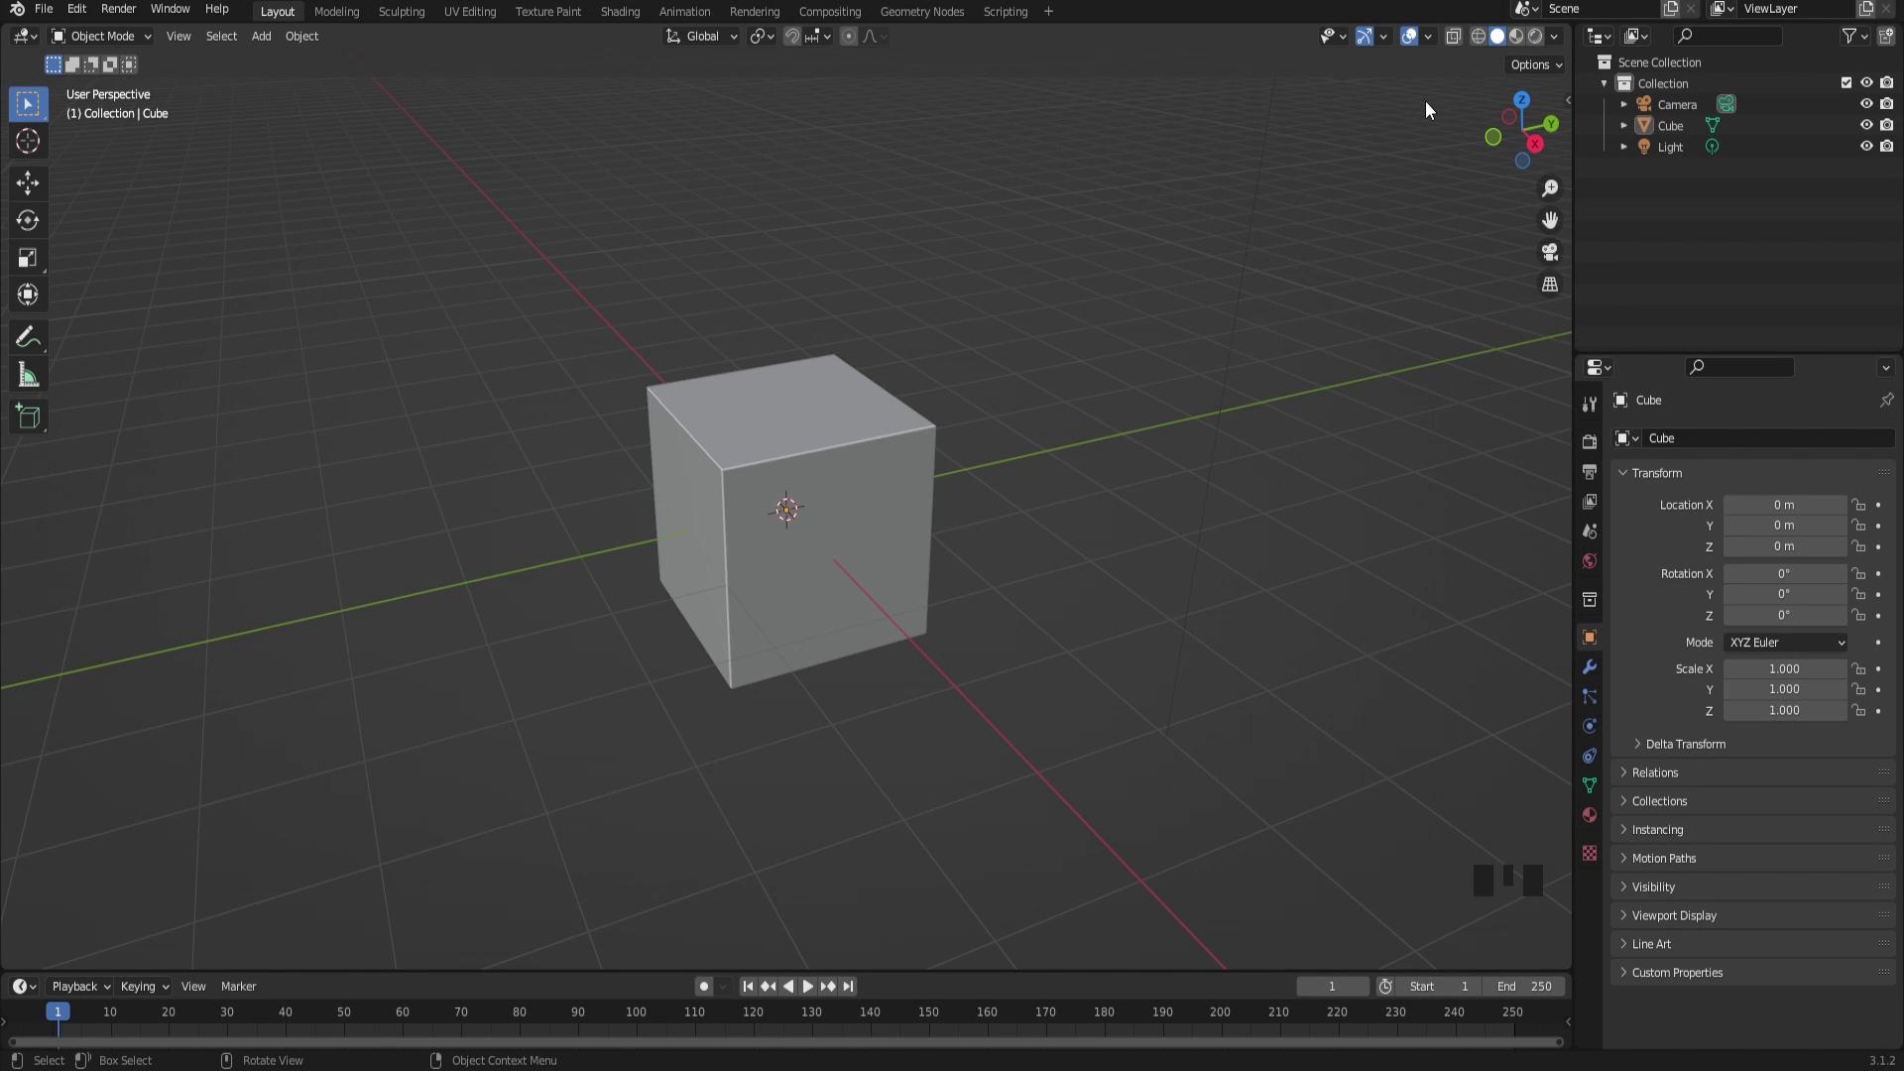
Step: Set the solid viewport's Cavity Type to Both so the cube's edges stand out
left_click(1555, 36)
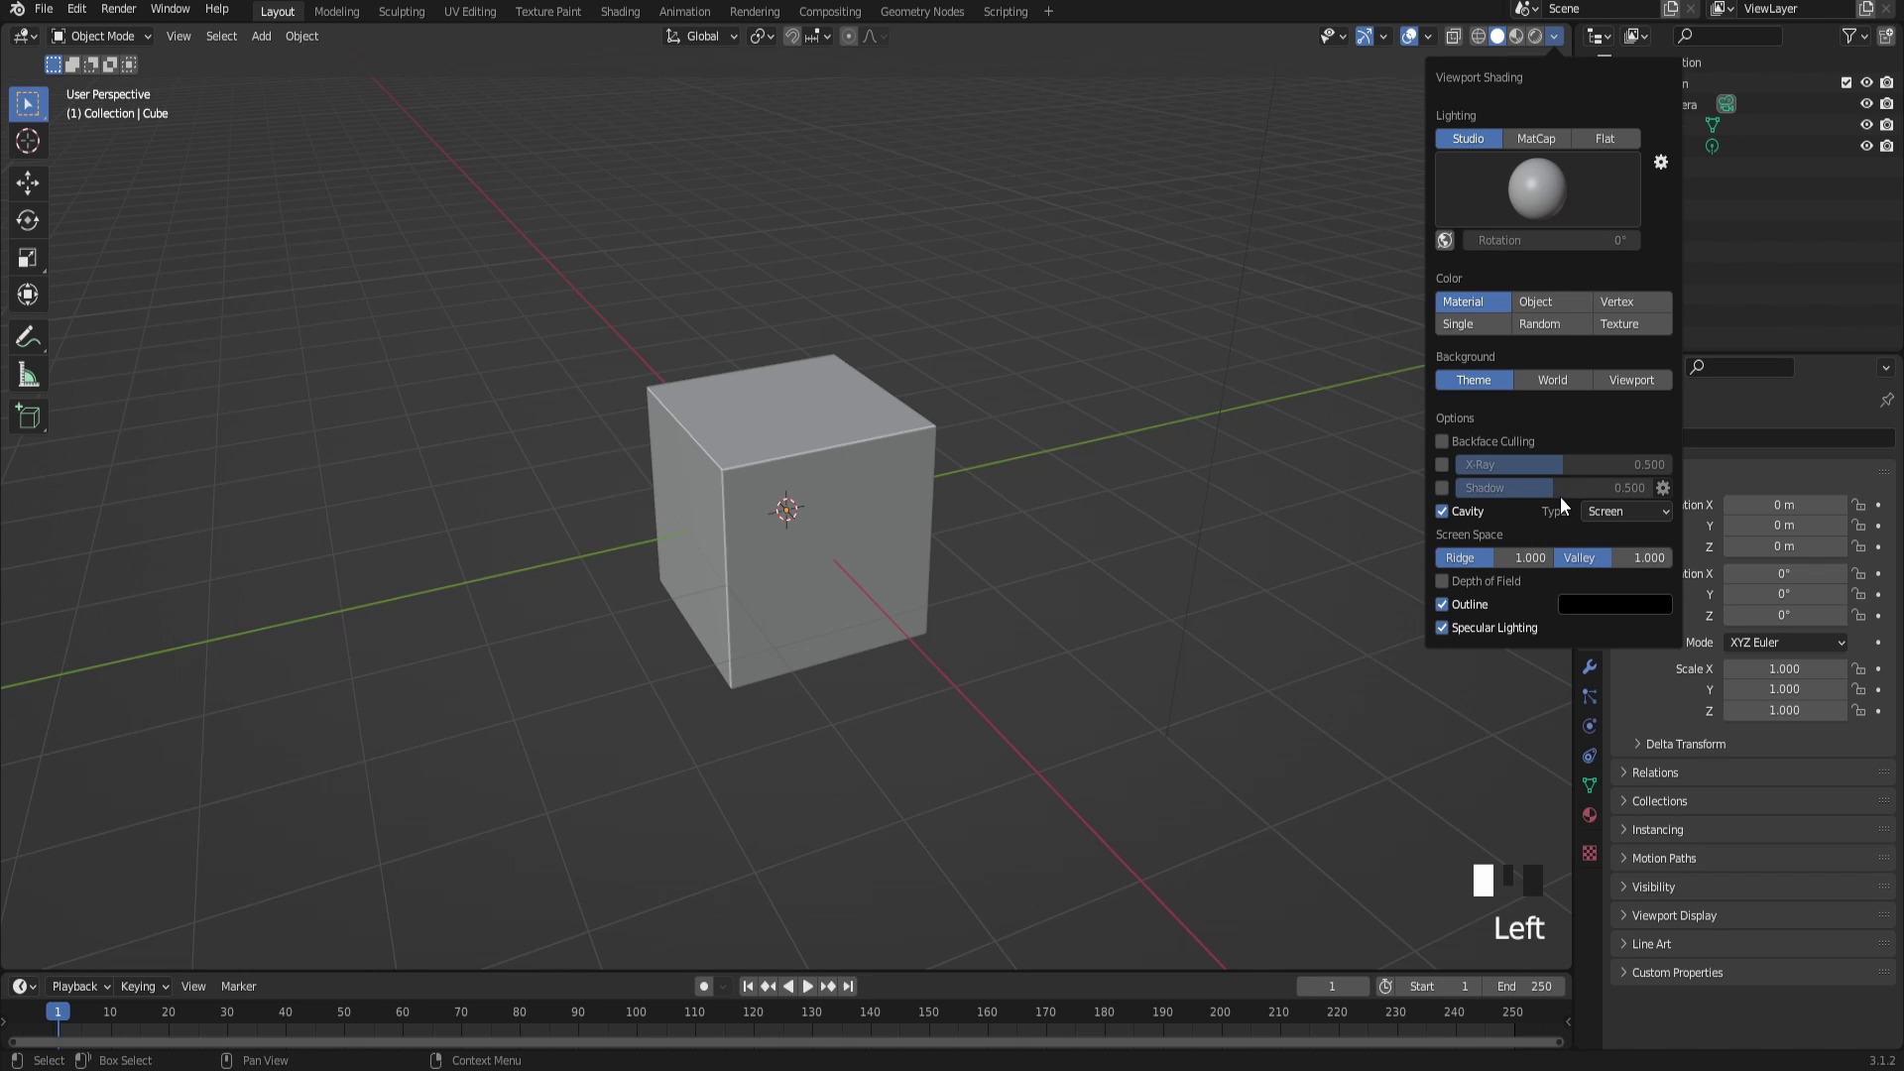
left_click(1607, 512)
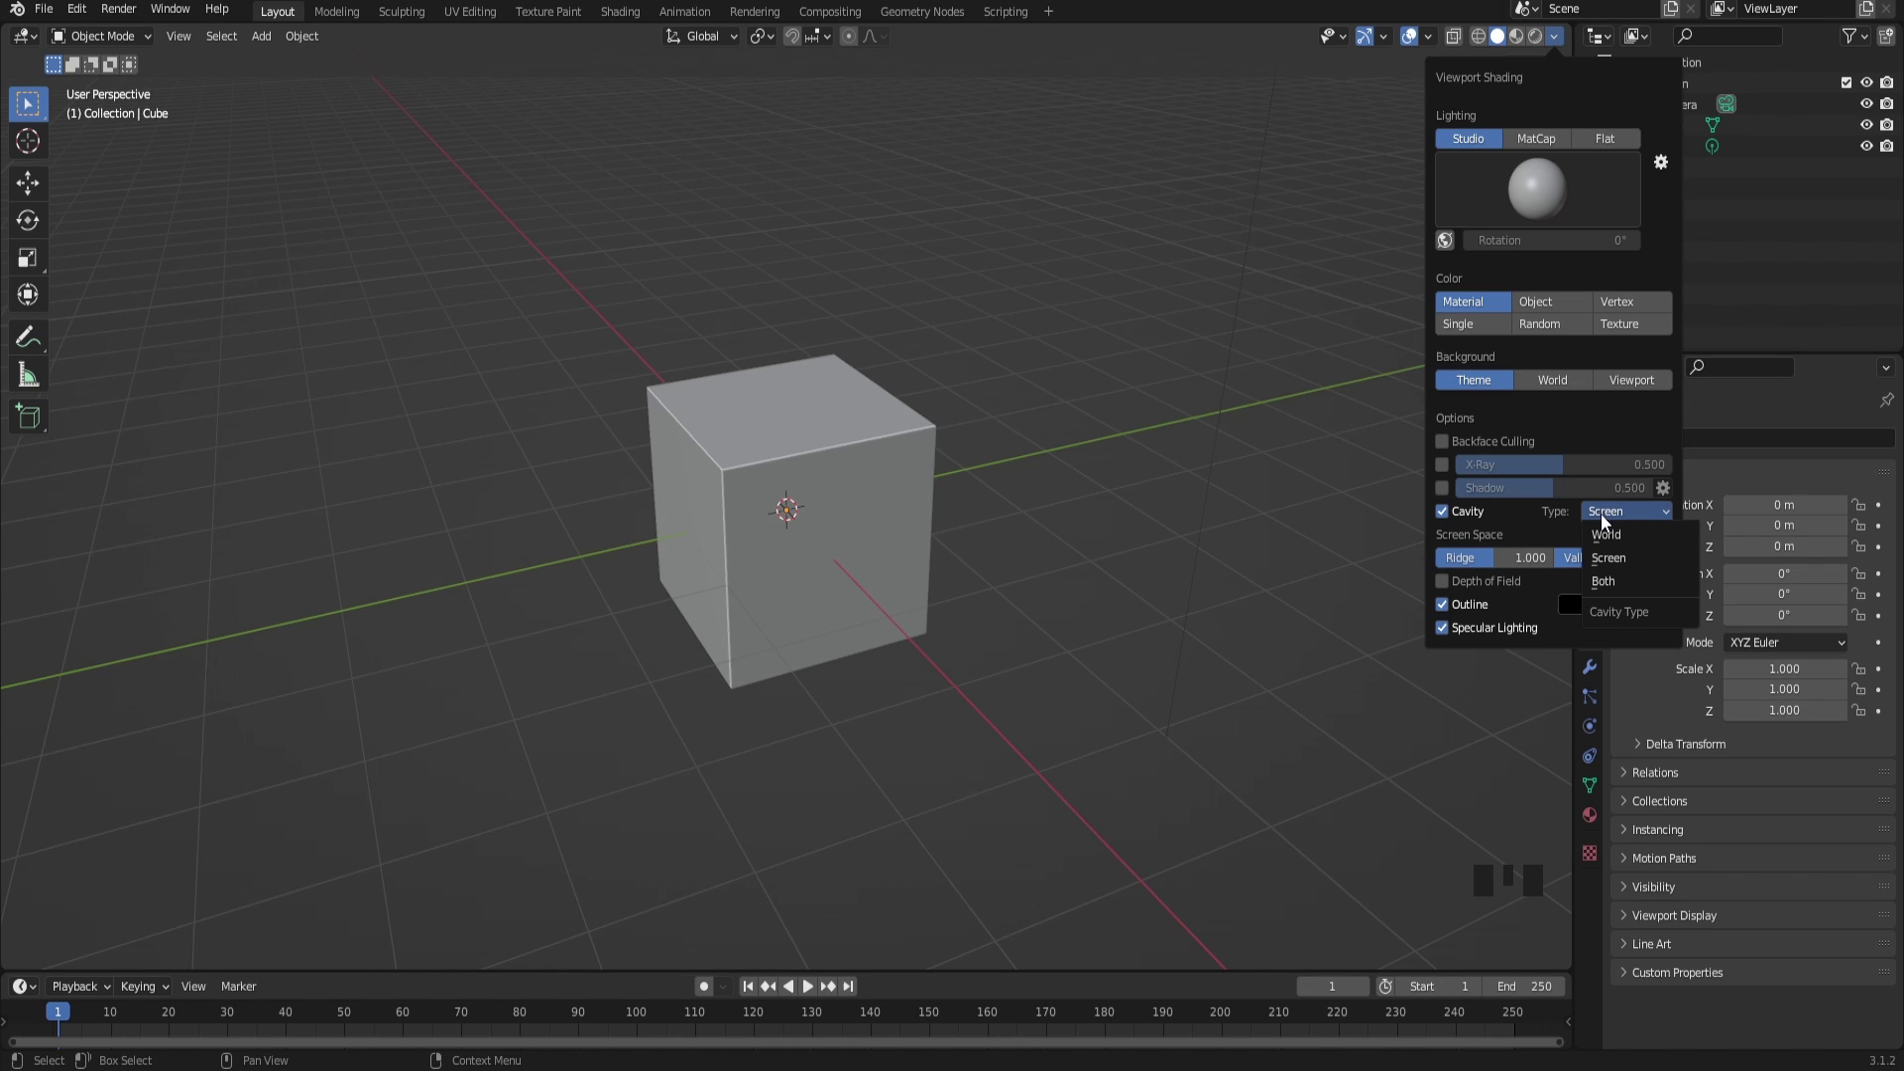
left_click(1607, 583)
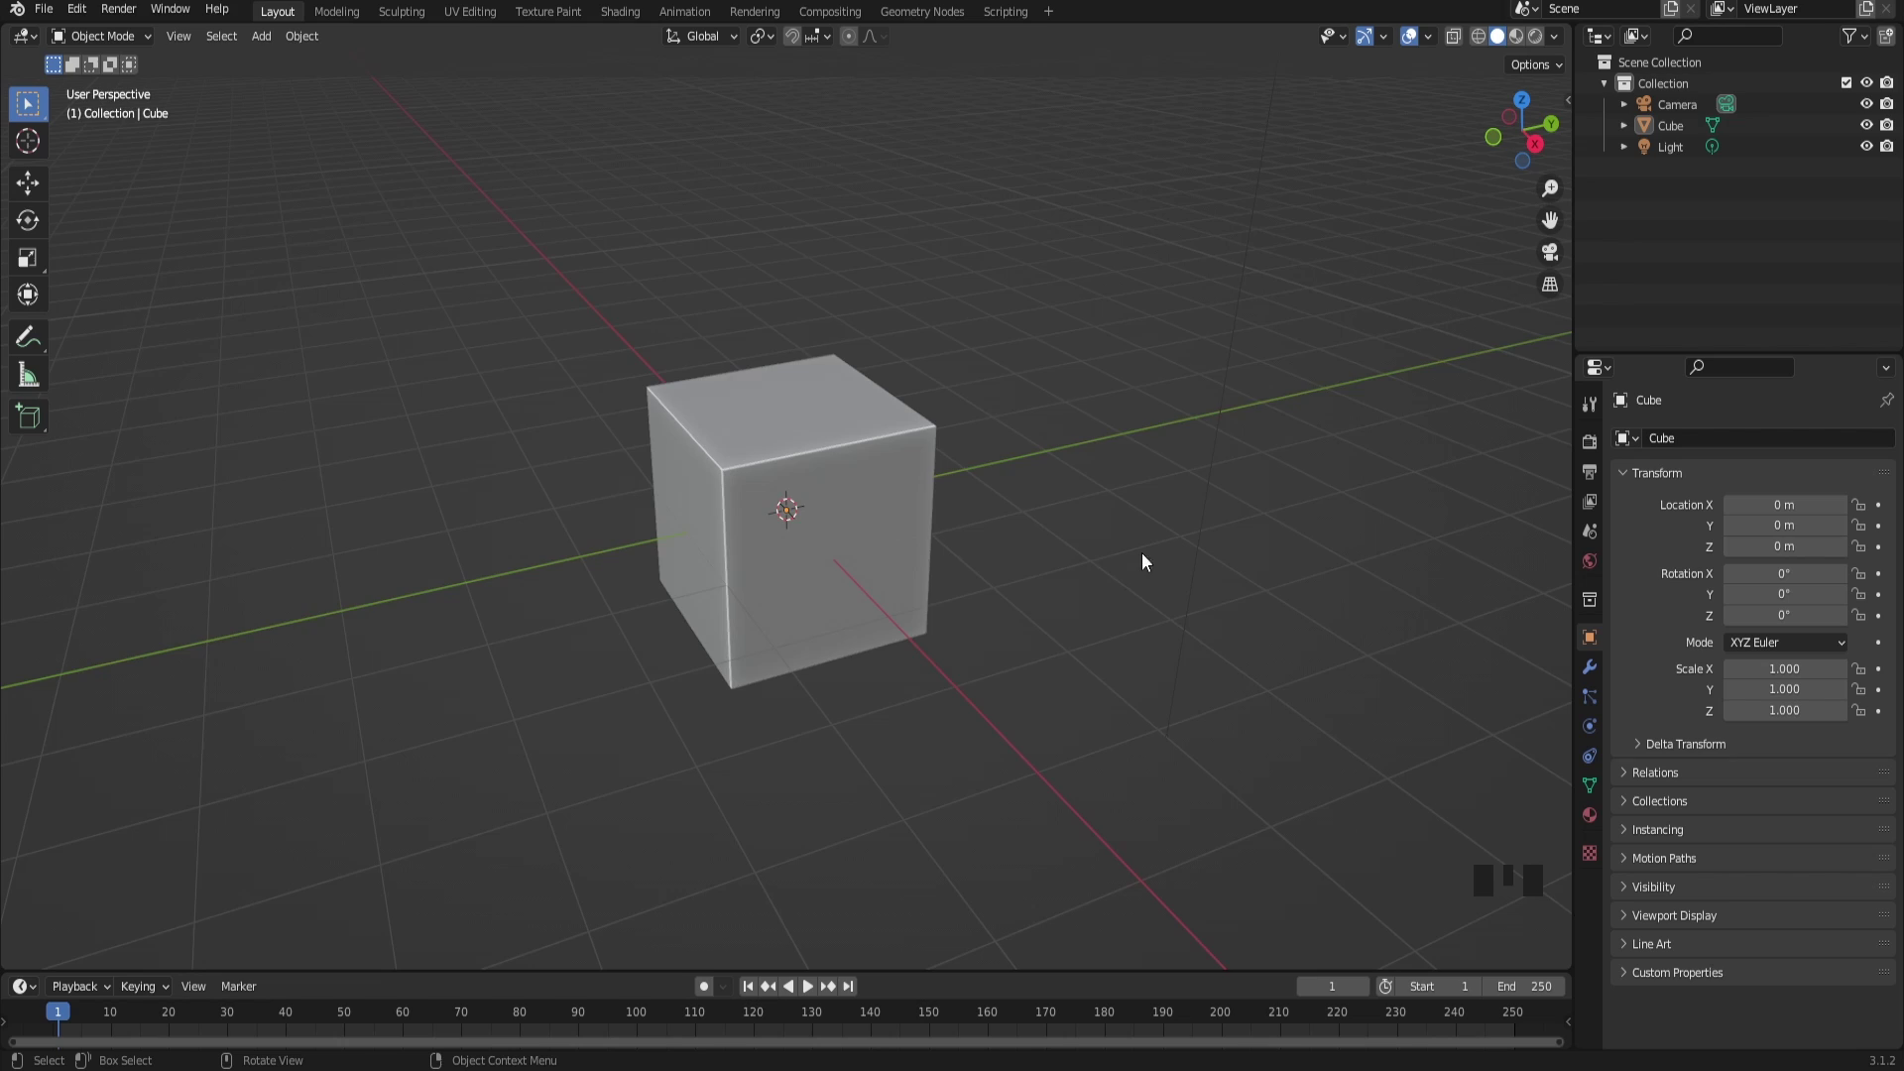
Step: Select the default cube and delete it
middle_click_drag(1143, 562, 988, 315)
key("F2")
key("Delete")
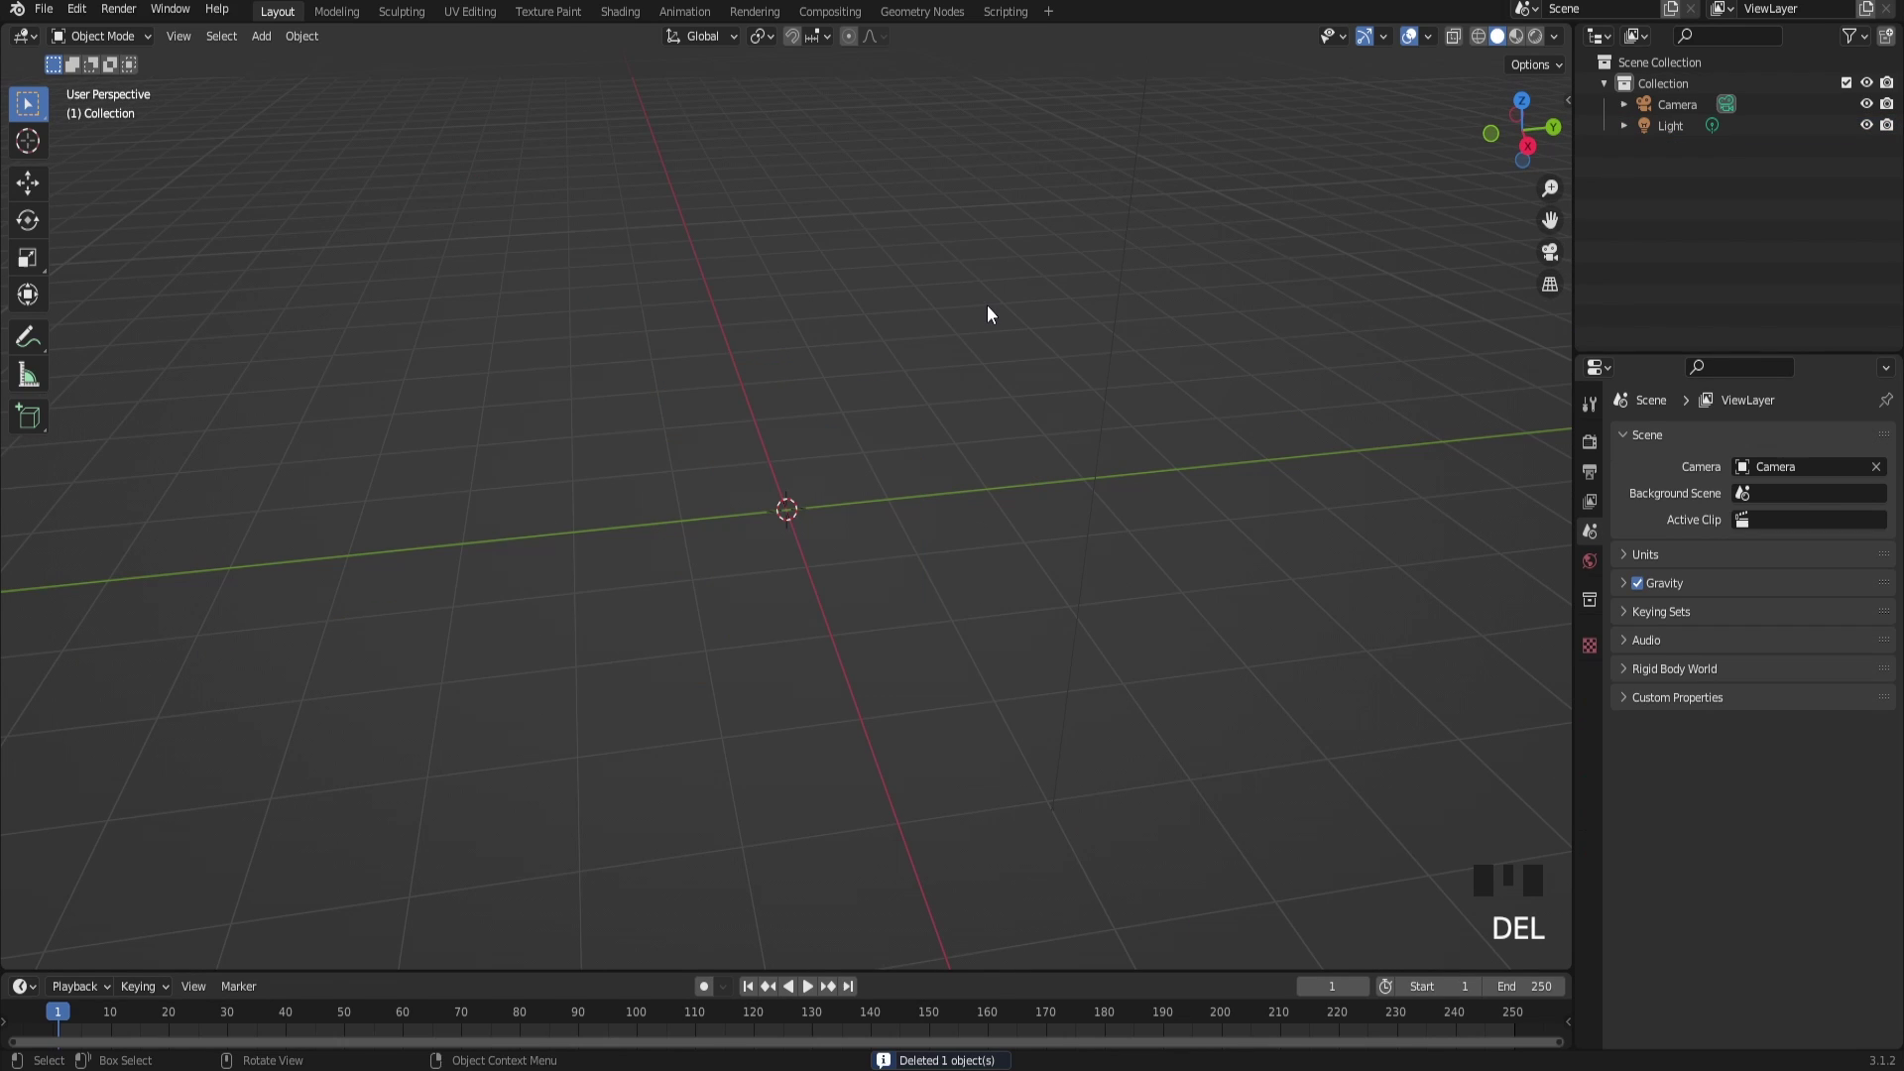
Step: Add a cylinder mesh and set its vertex count to 8 for an octagonal prism
key("shift+a")
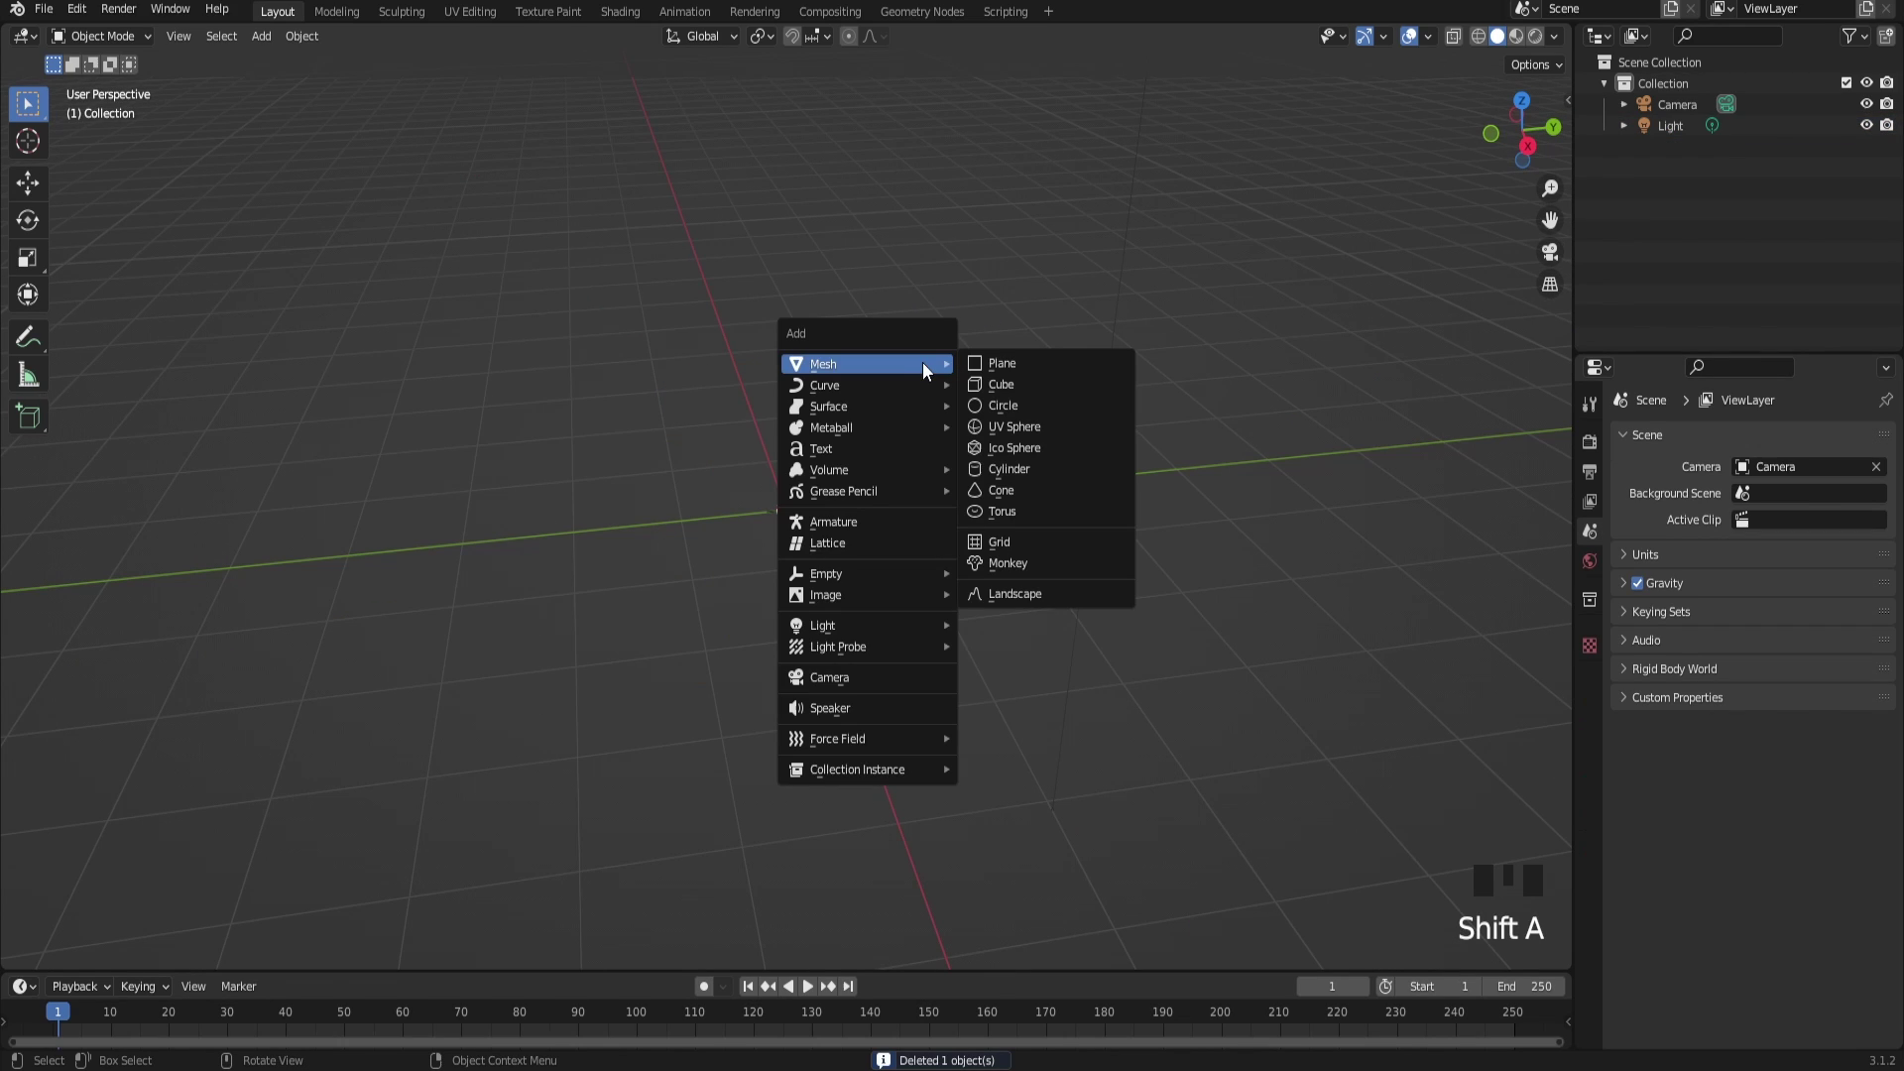
mouse_move(899, 359)
left_click(1032, 468)
left_click(75, 950)
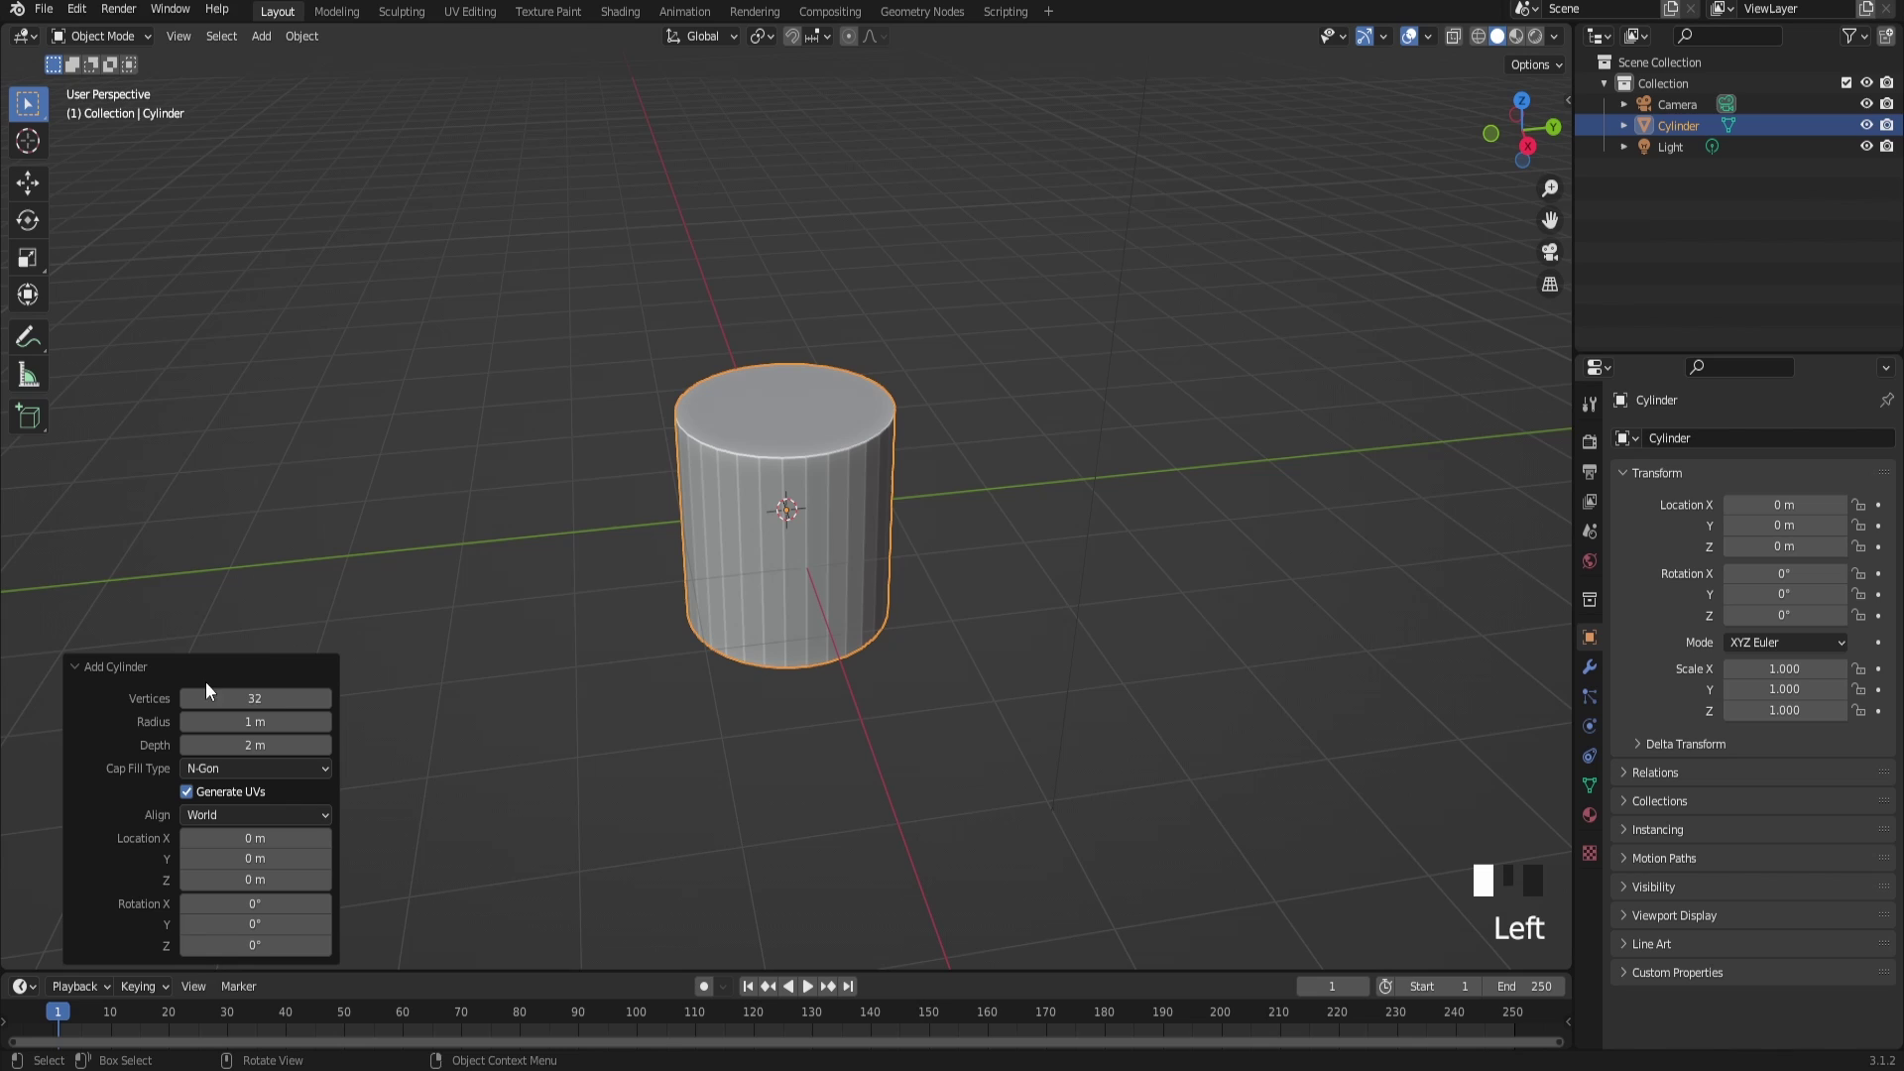
double_click(233, 697)
type("8")
key("Return")
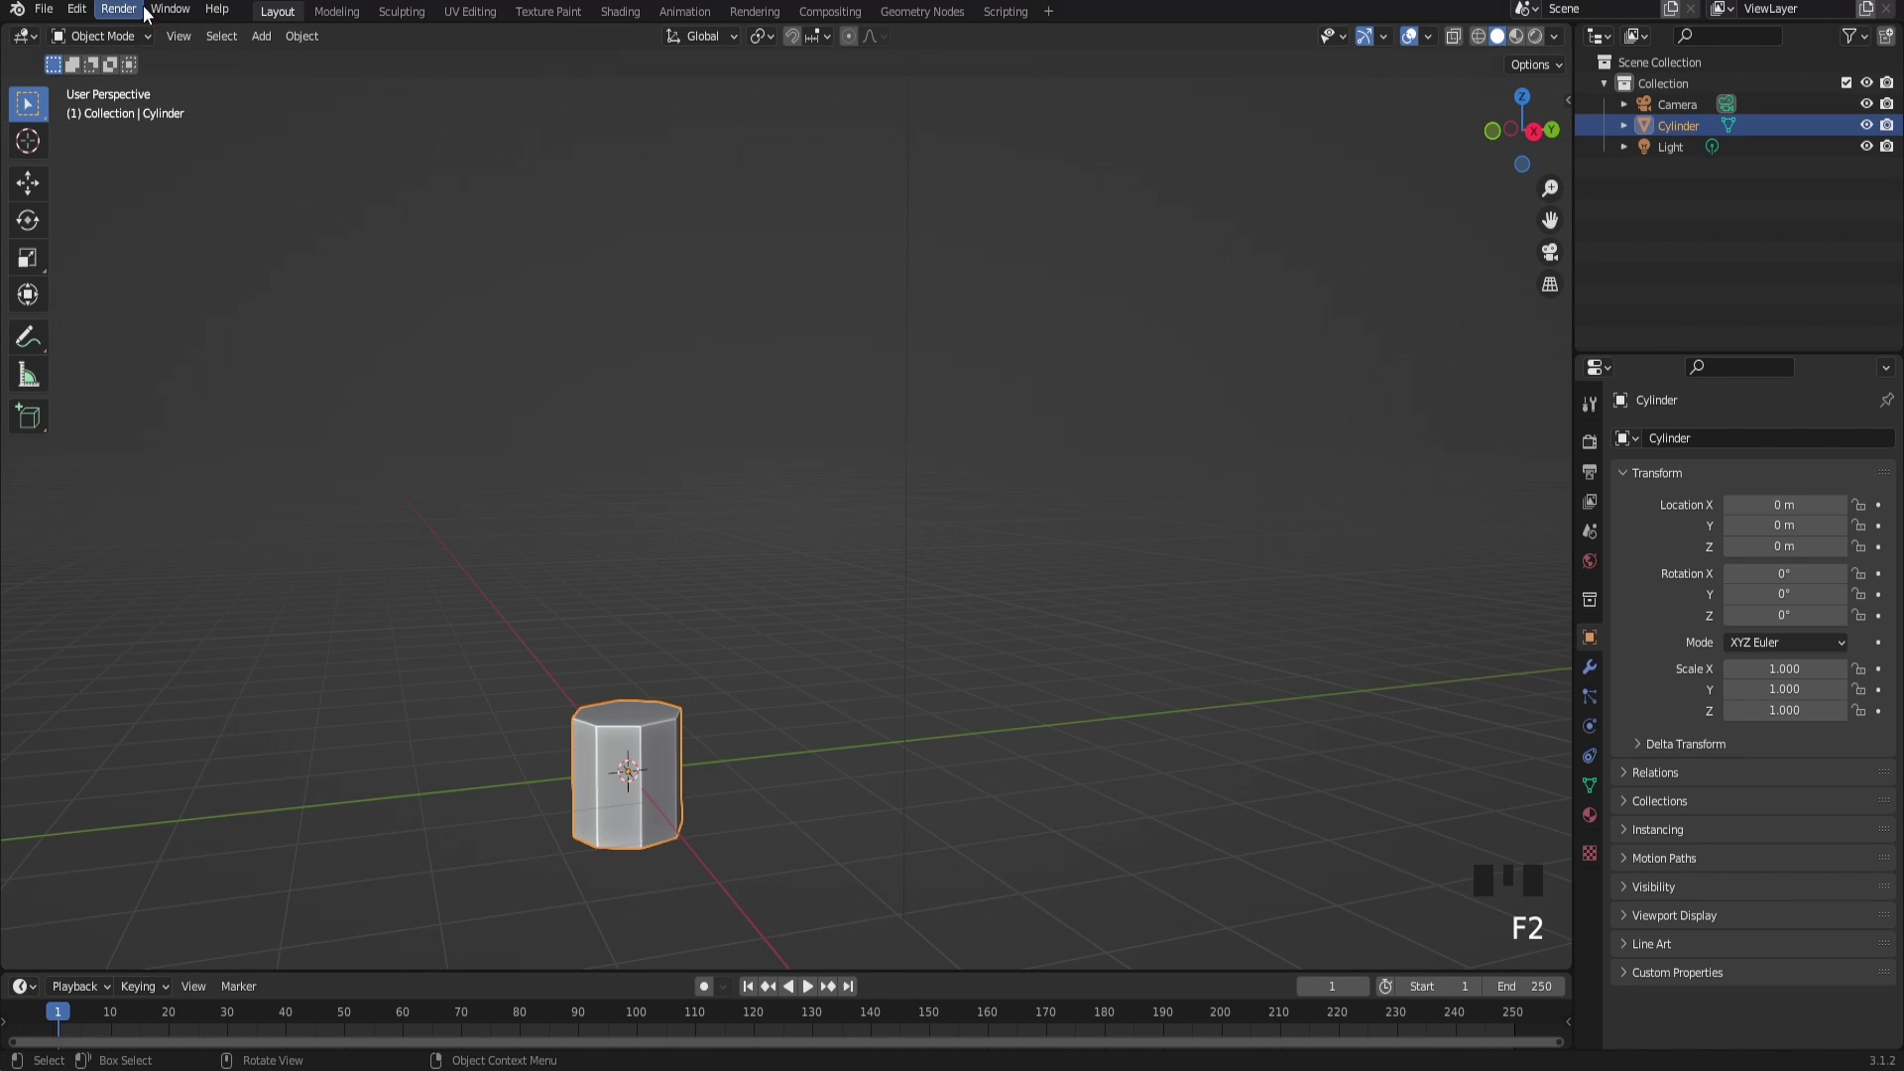
Step: Enter Edit Mode on the cylinder and switch to a front orthographic view
left_click(121, 36)
left_click(99, 78)
scroll(825, 421, "down", 1)
scroll(909, 544, "up", 2)
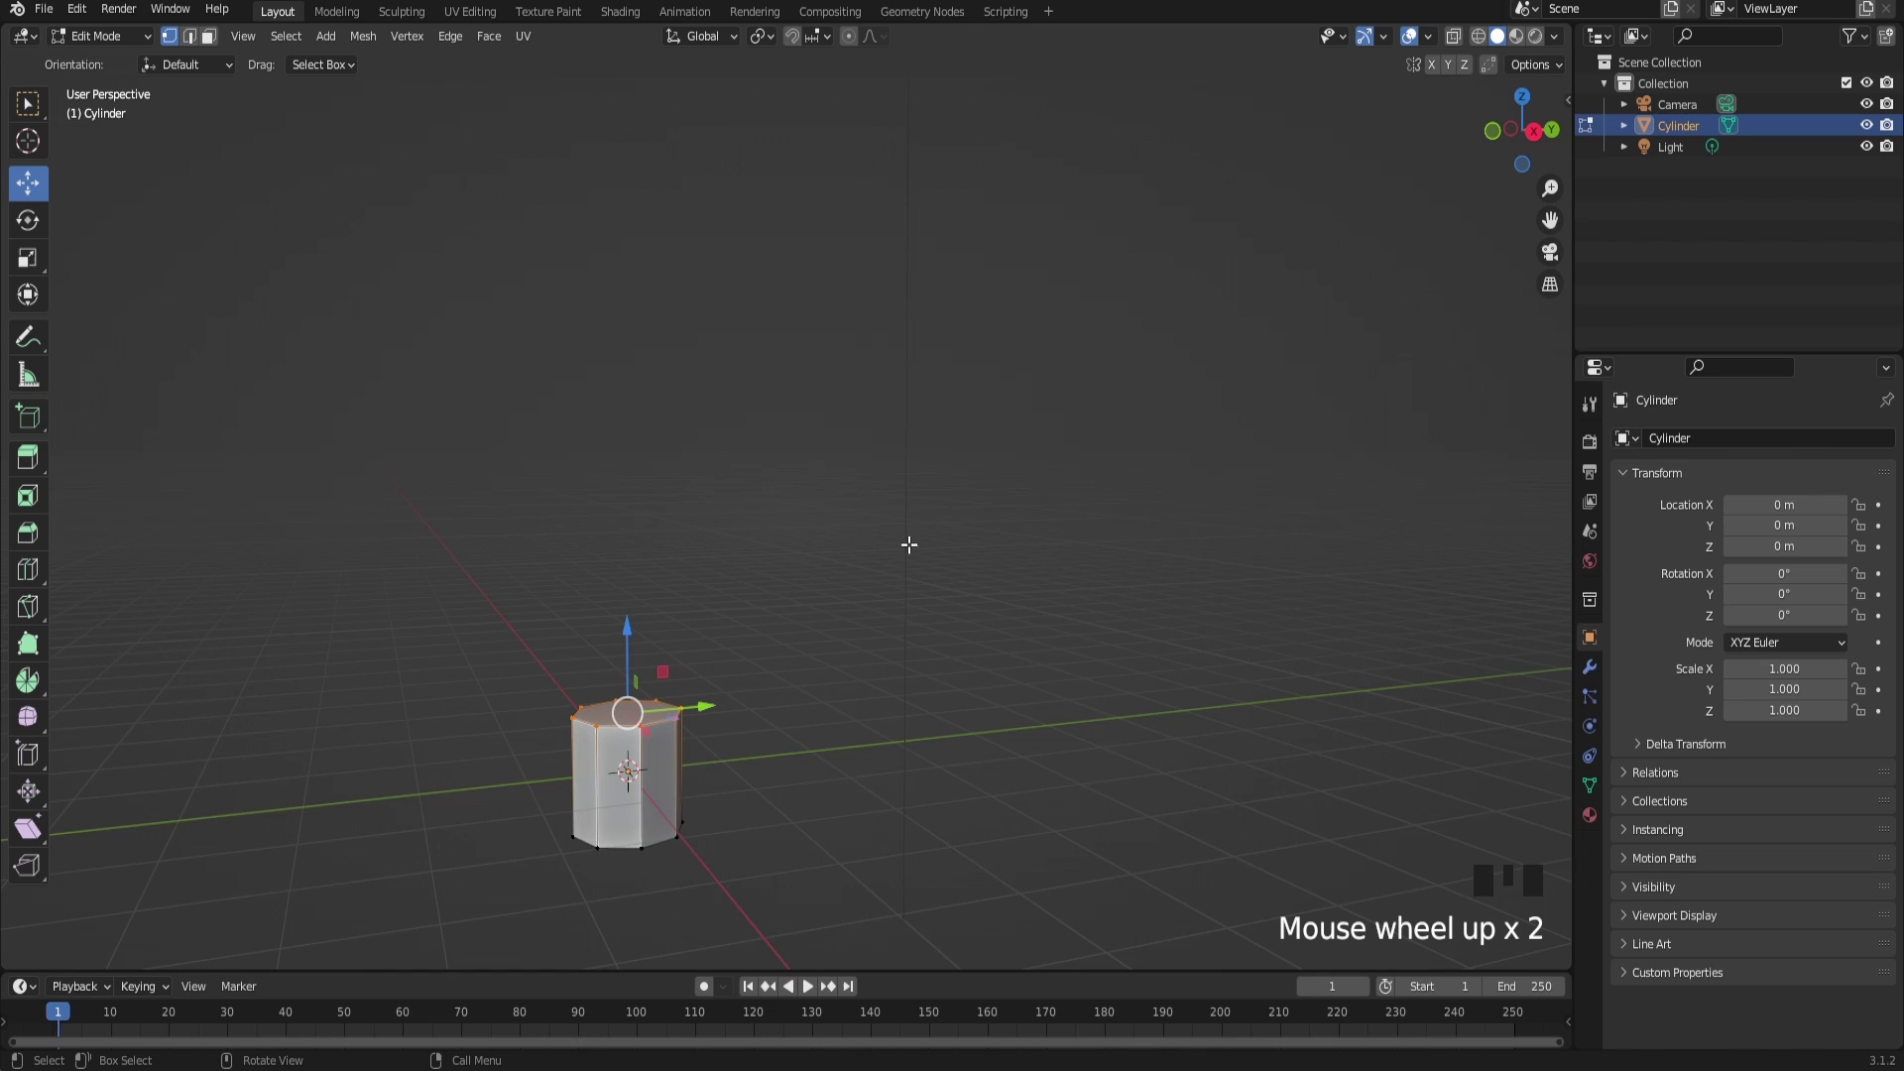
key("KP_5")
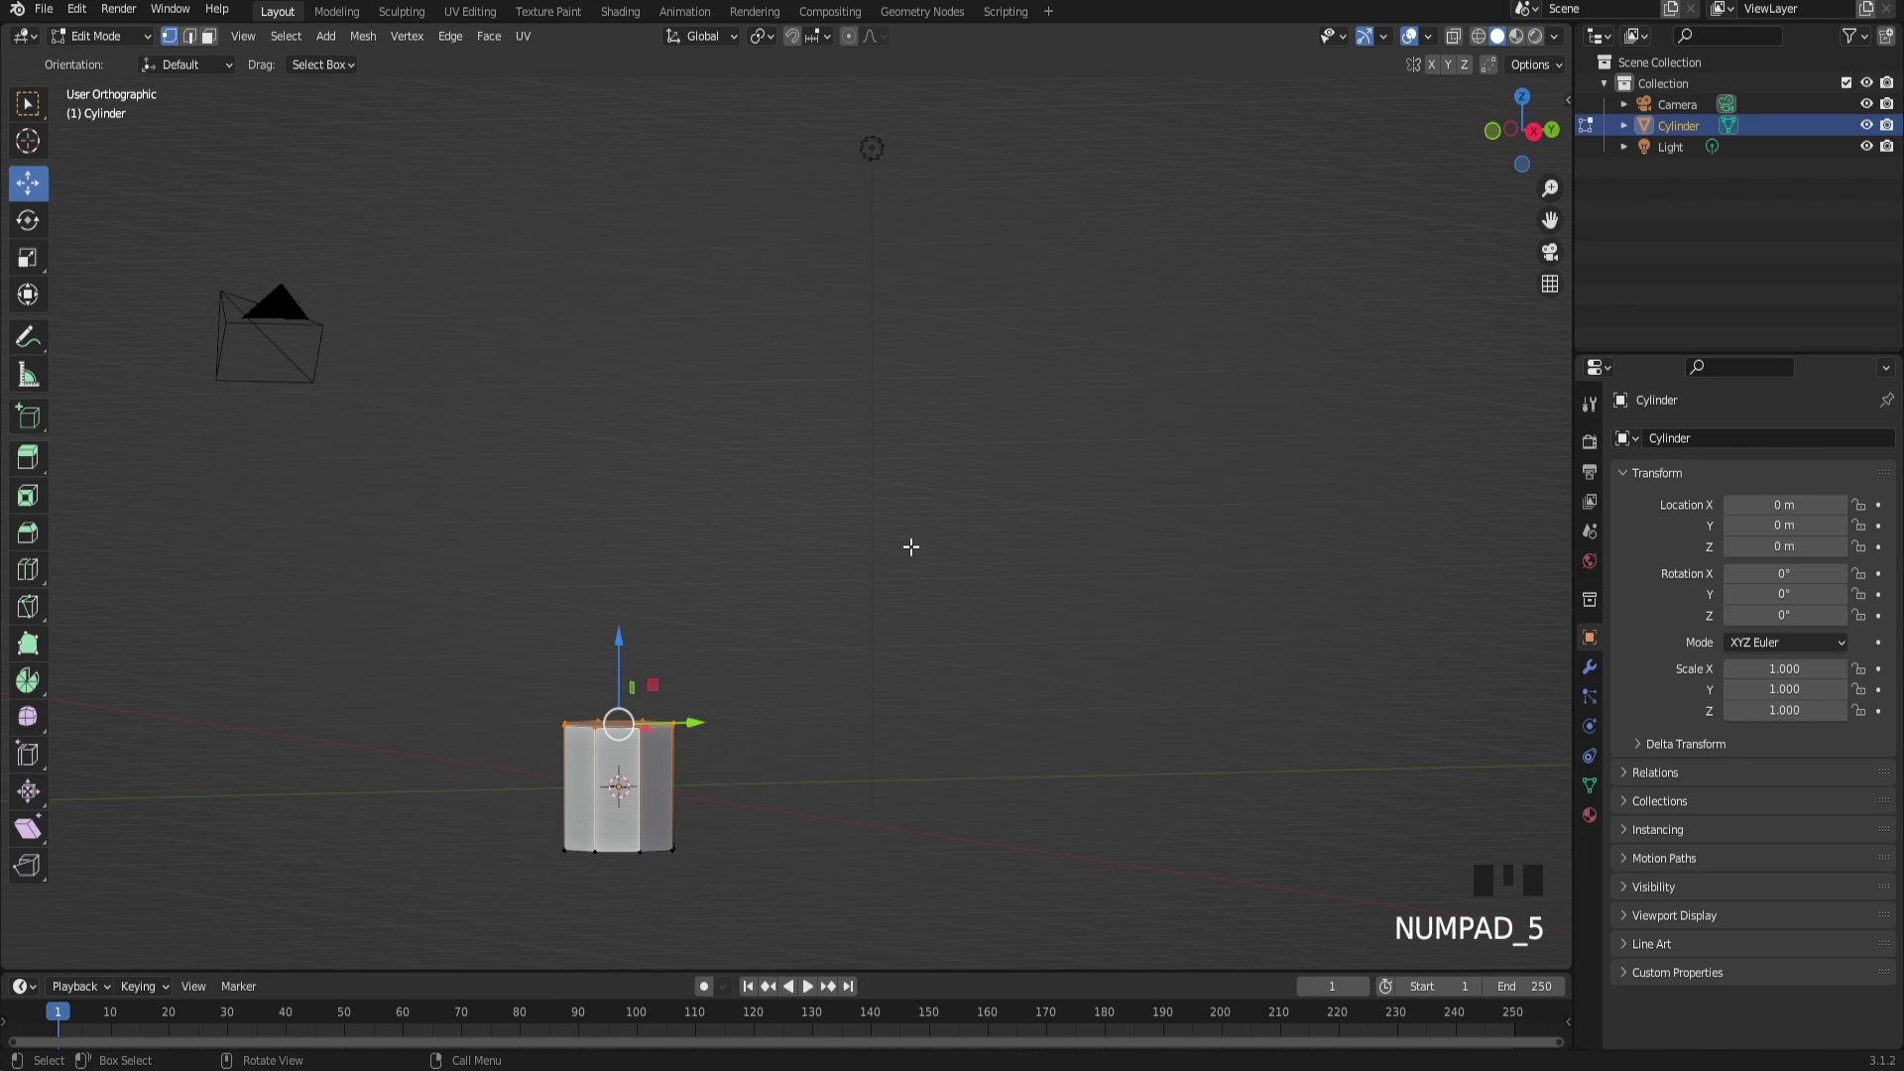
key("KP_1")
scroll(910, 545, "down", 1)
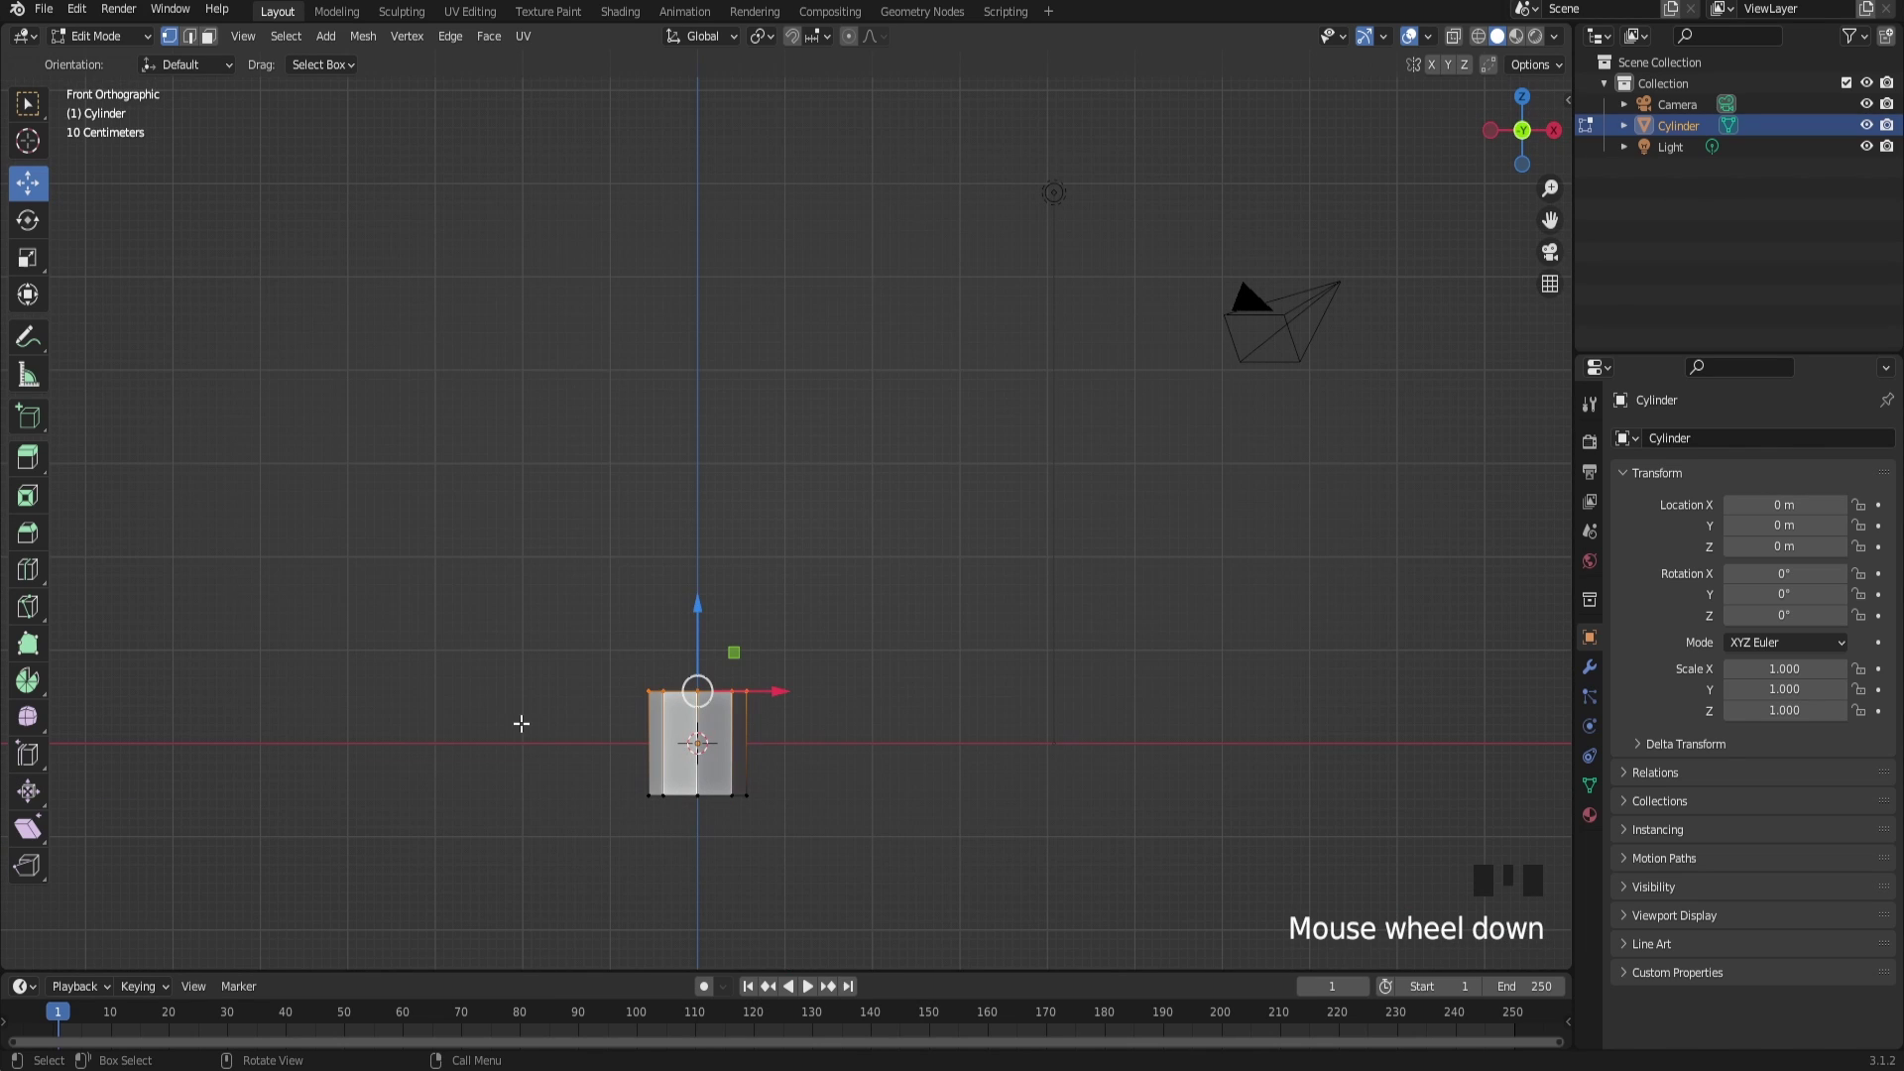
Step: Pull the top face up into a tall column, tilt it and extrude a new segment
left_click_drag(698, 609, 718, 302)
scroll(853, 436, "up", 1)
key("r")
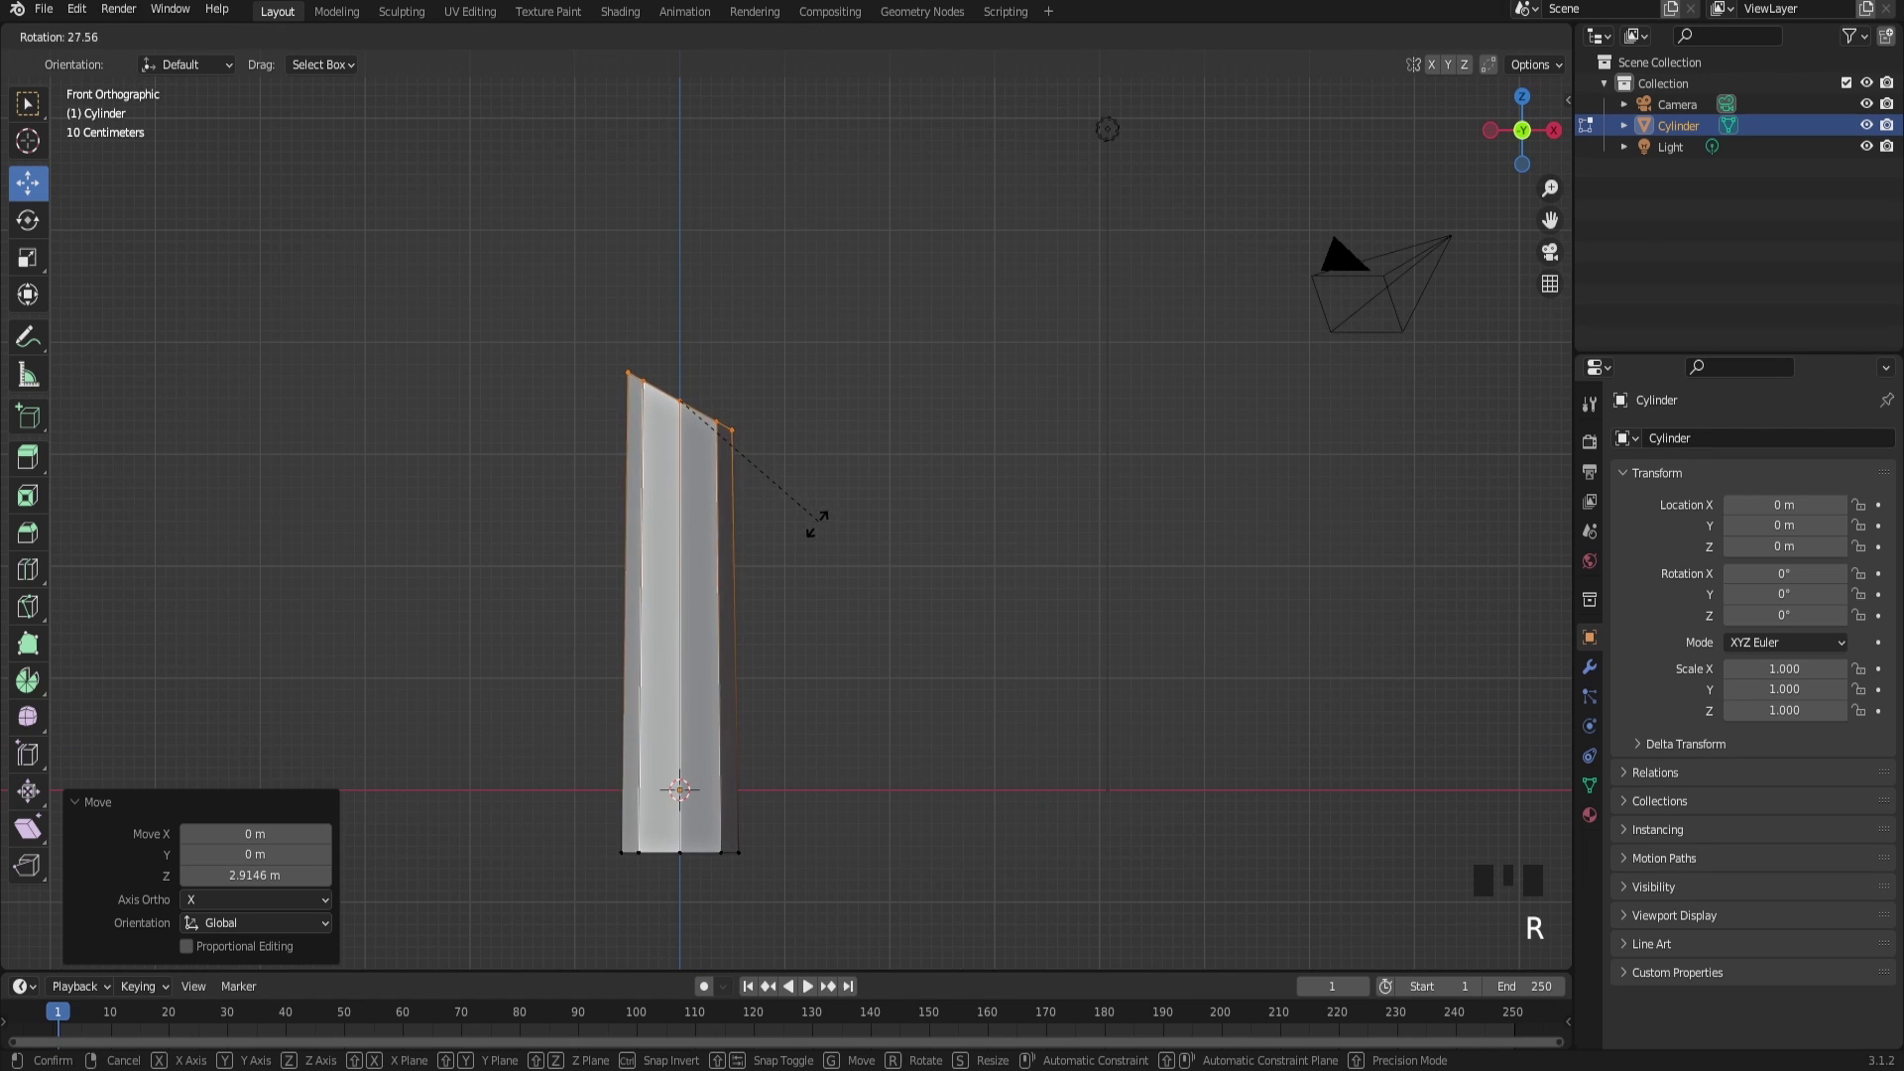
left_click(812, 525)
key("e")
right_click(908, 441)
Step: Tilt and shift the top face further, then extrude another segment
key("r")
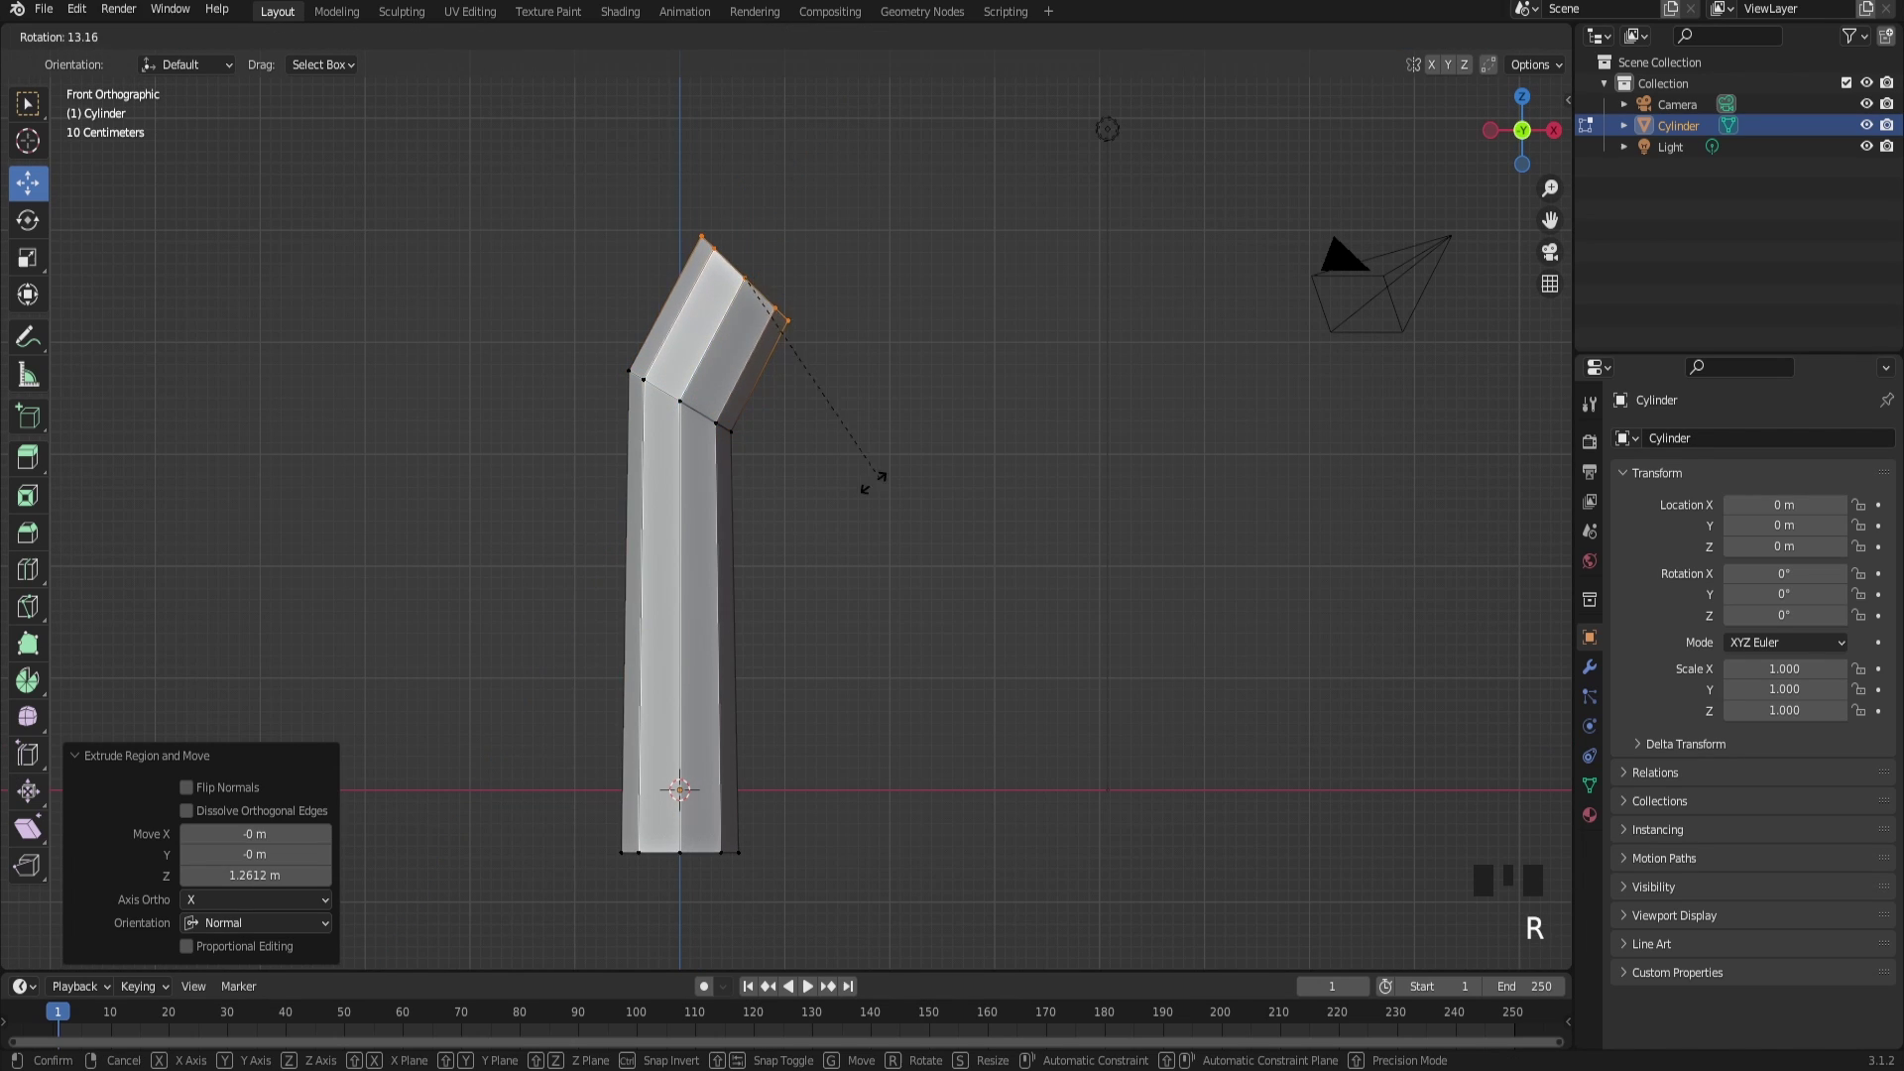
left_click(811, 506)
key("g")
left_click(816, 511)
key("e")
left_click(983, 428)
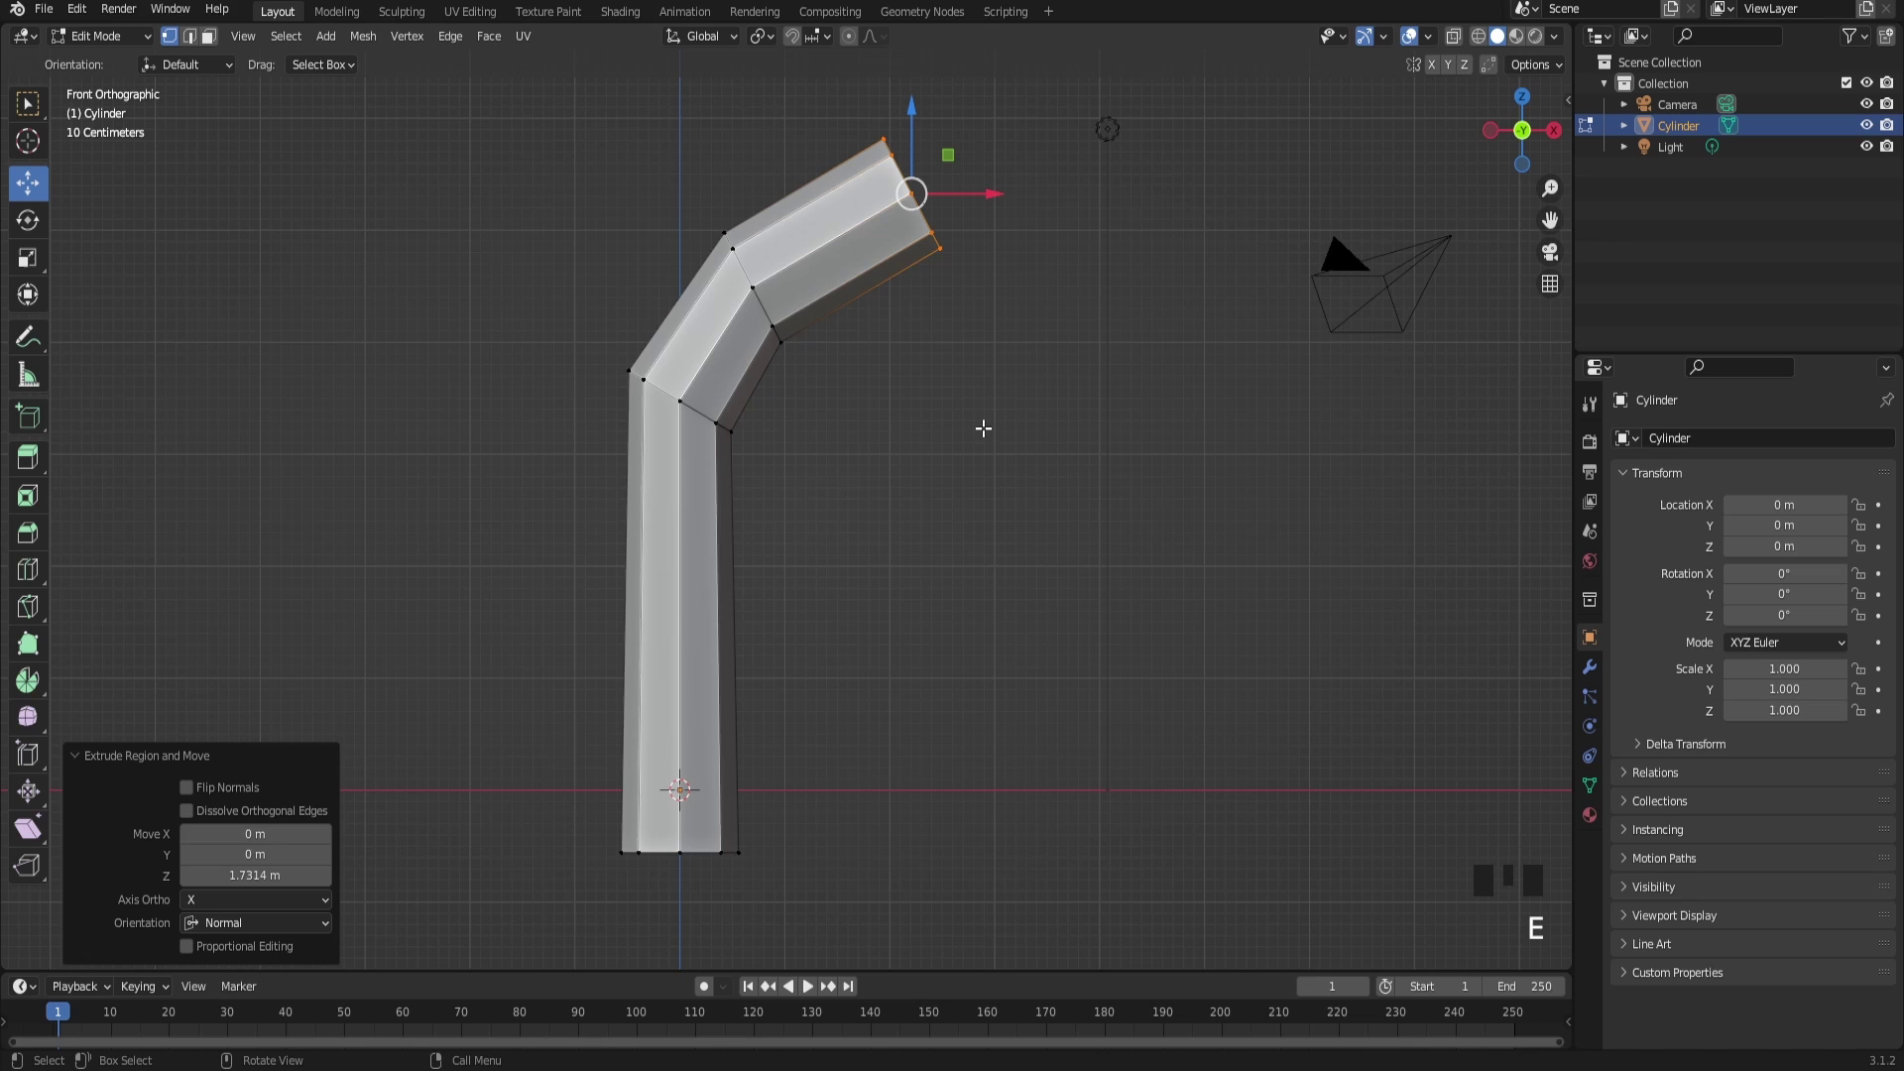
Step: Rotate and move the end face, finishing with an 11.5° tilt to bend the column
key("r")
left_click(906, 455)
key("g")
left_click(933, 493)
key("r")
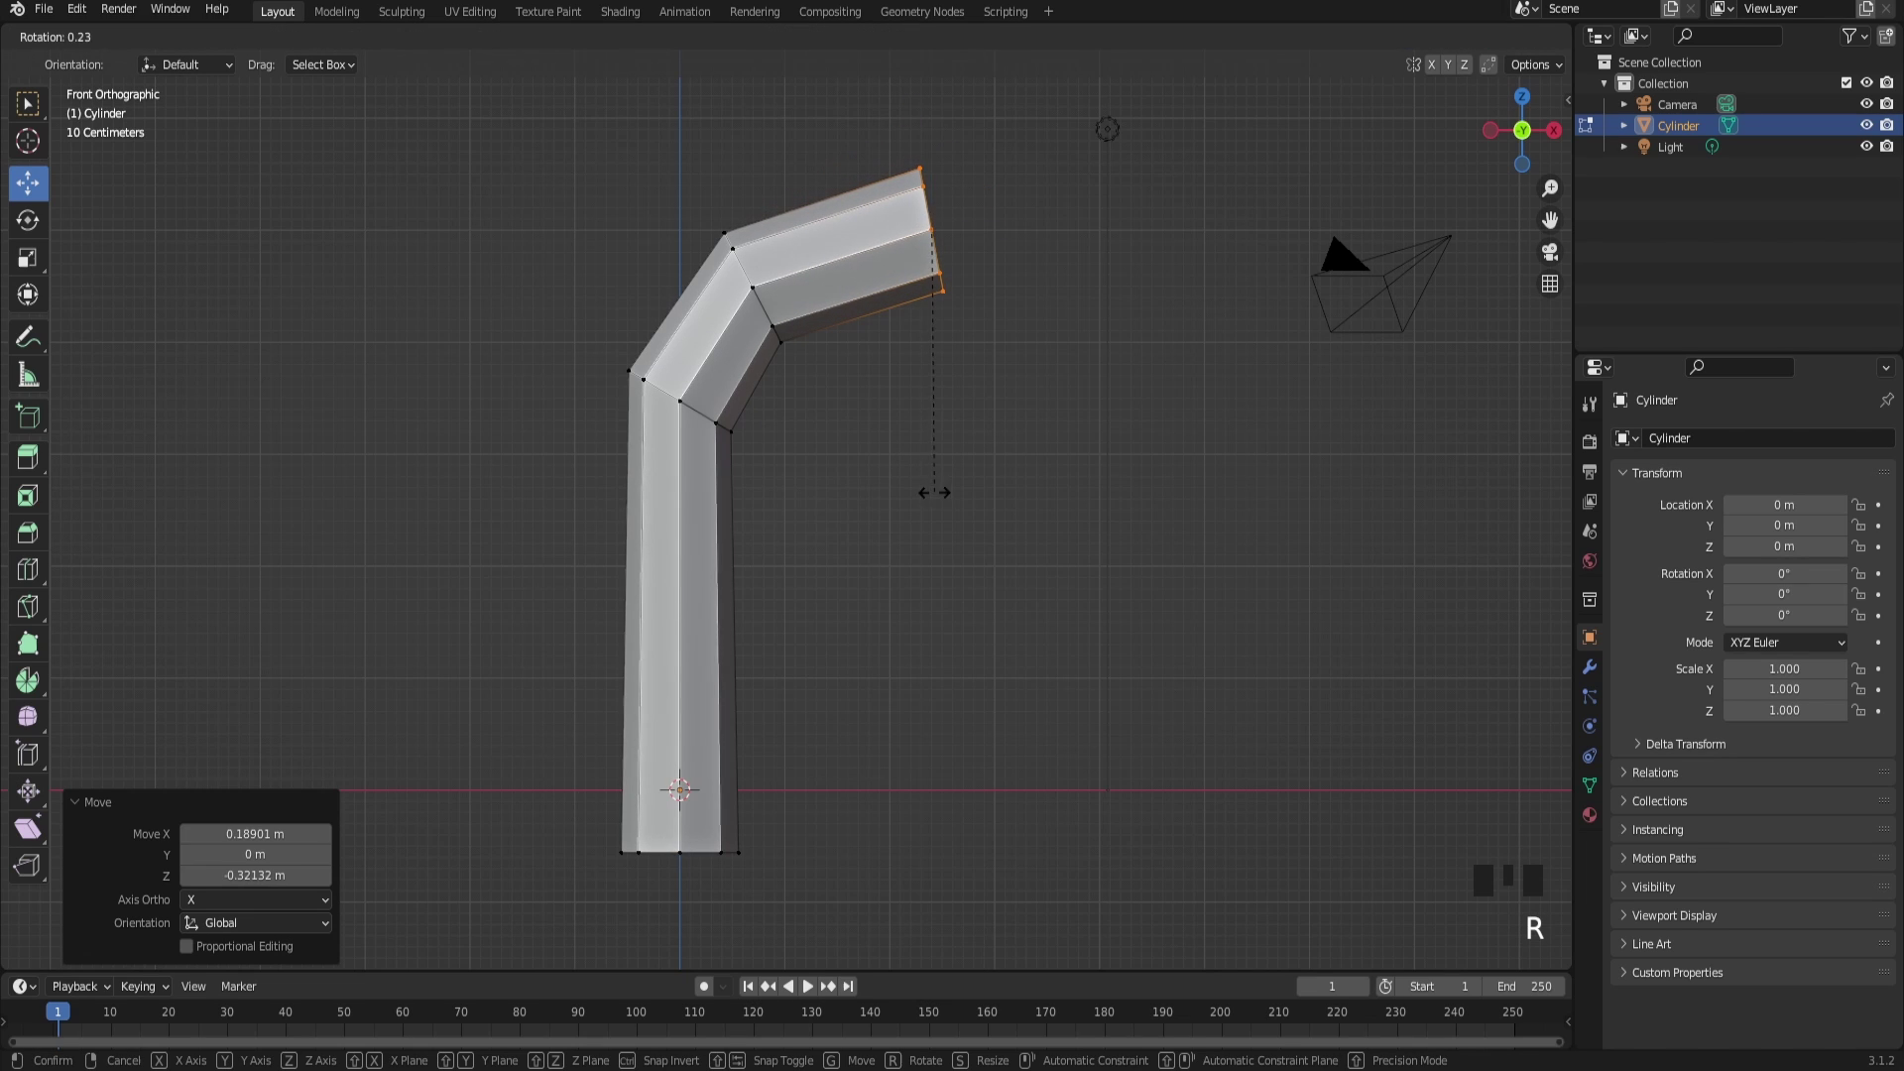
left_click(886, 490)
middle_click_drag(651, 759, 353, 464)
Step: Loop-cut the lower column, scale the loop to 0.736 and bevel it into a band
key("ctrl+r")
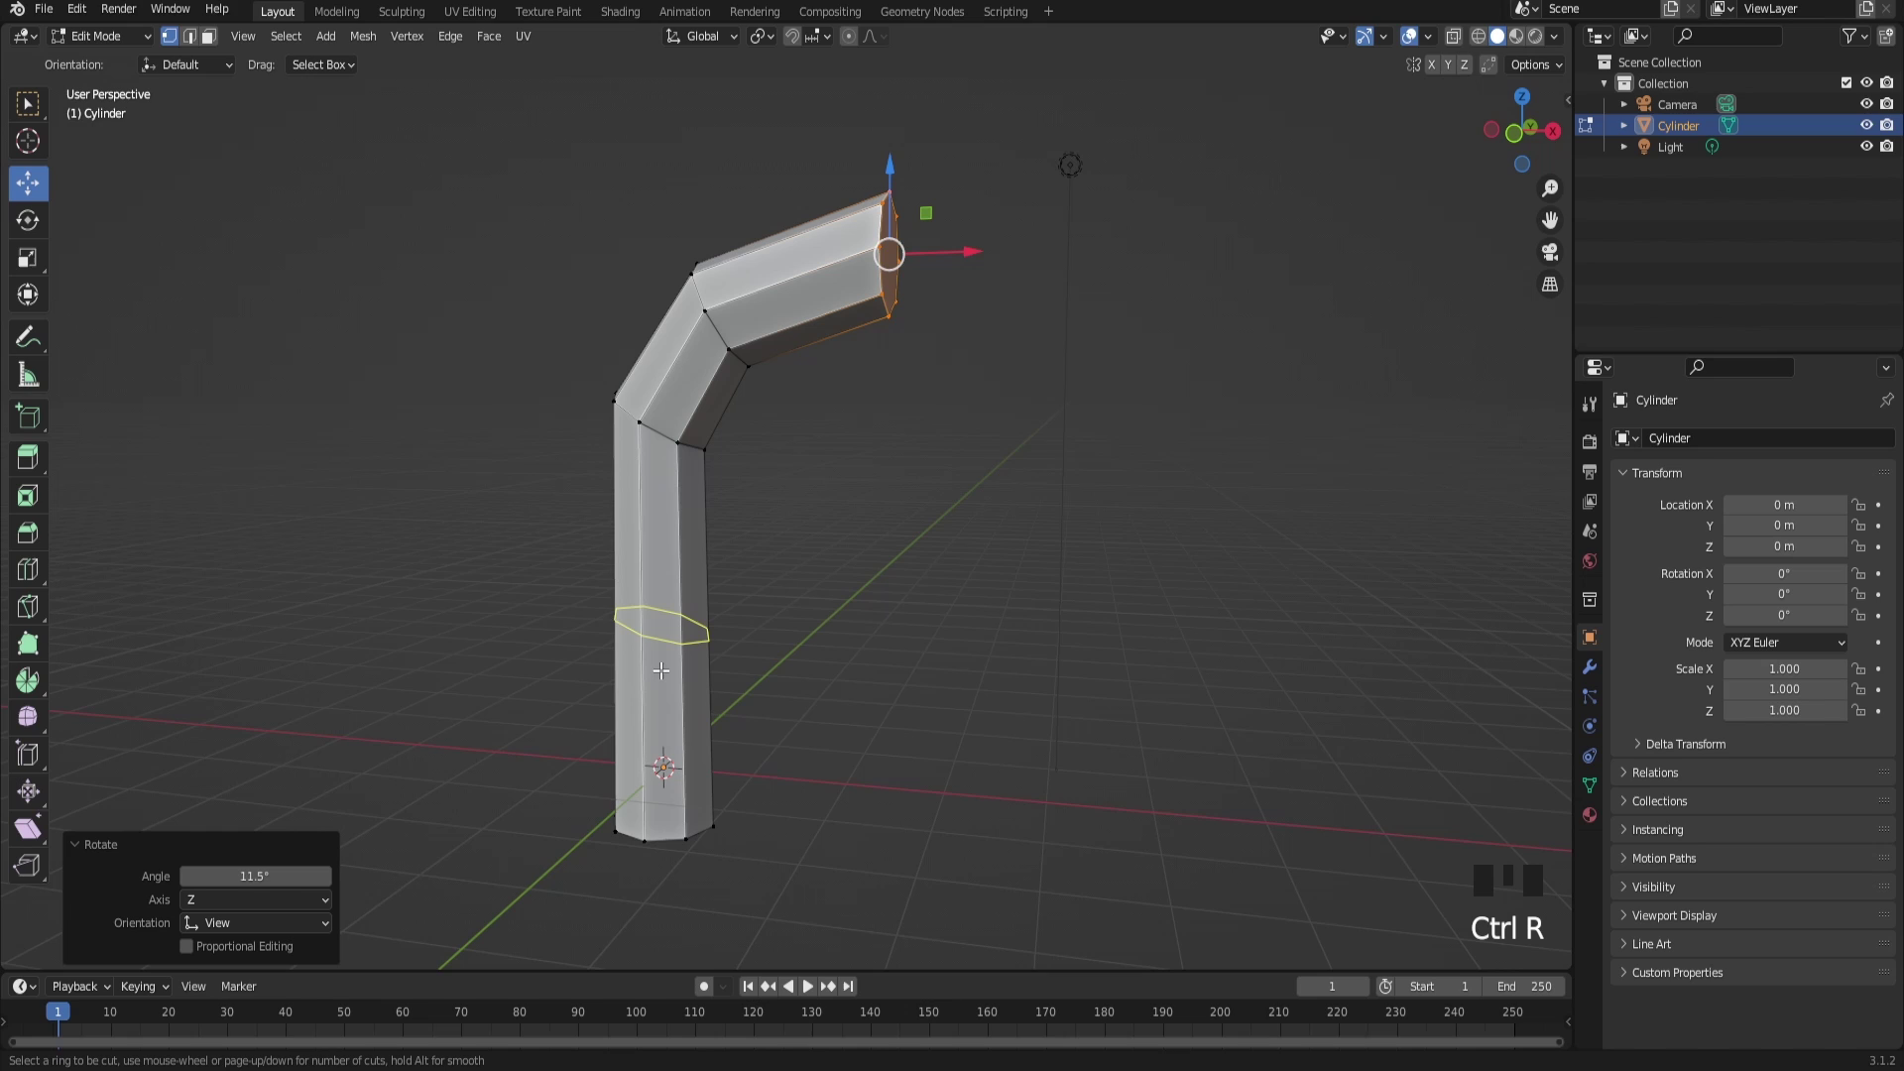
left_click(660, 670)
left_click(662, 654)
key("s")
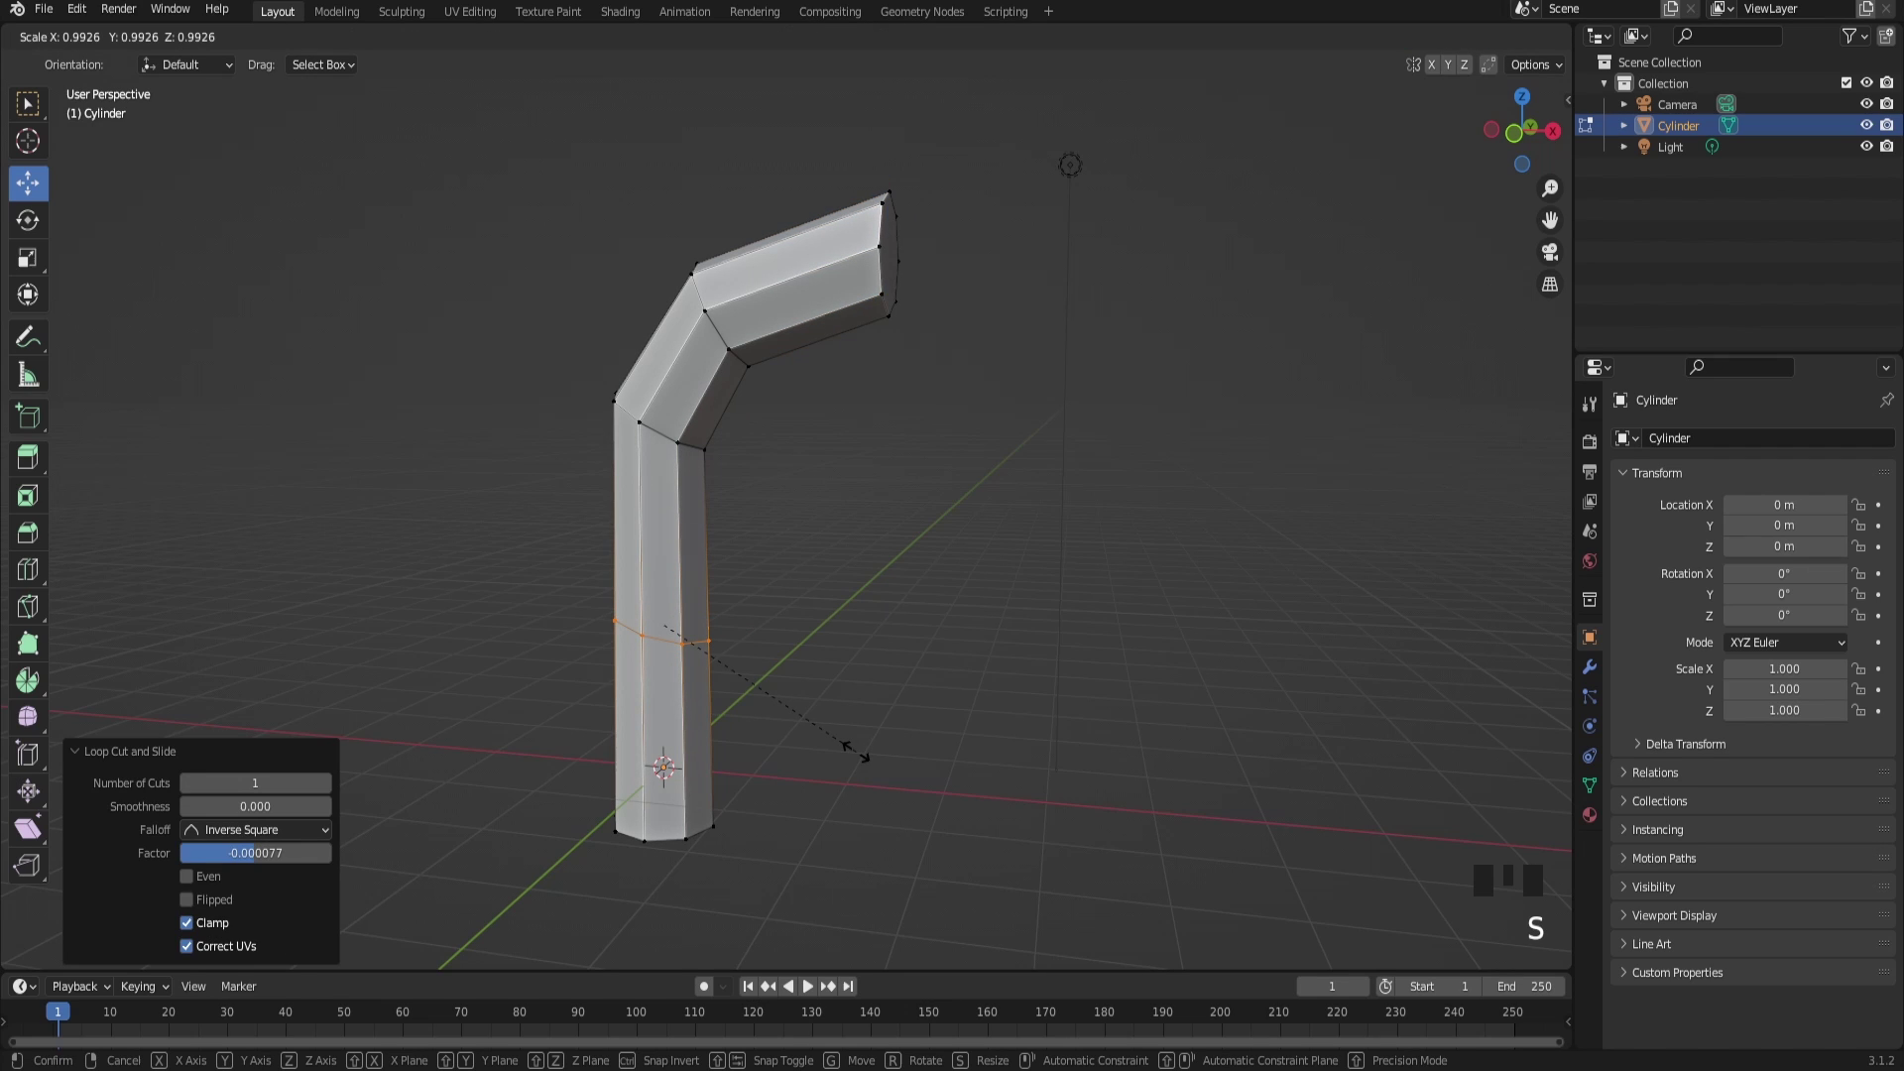
left_click(791, 829)
key("ctrl+b")
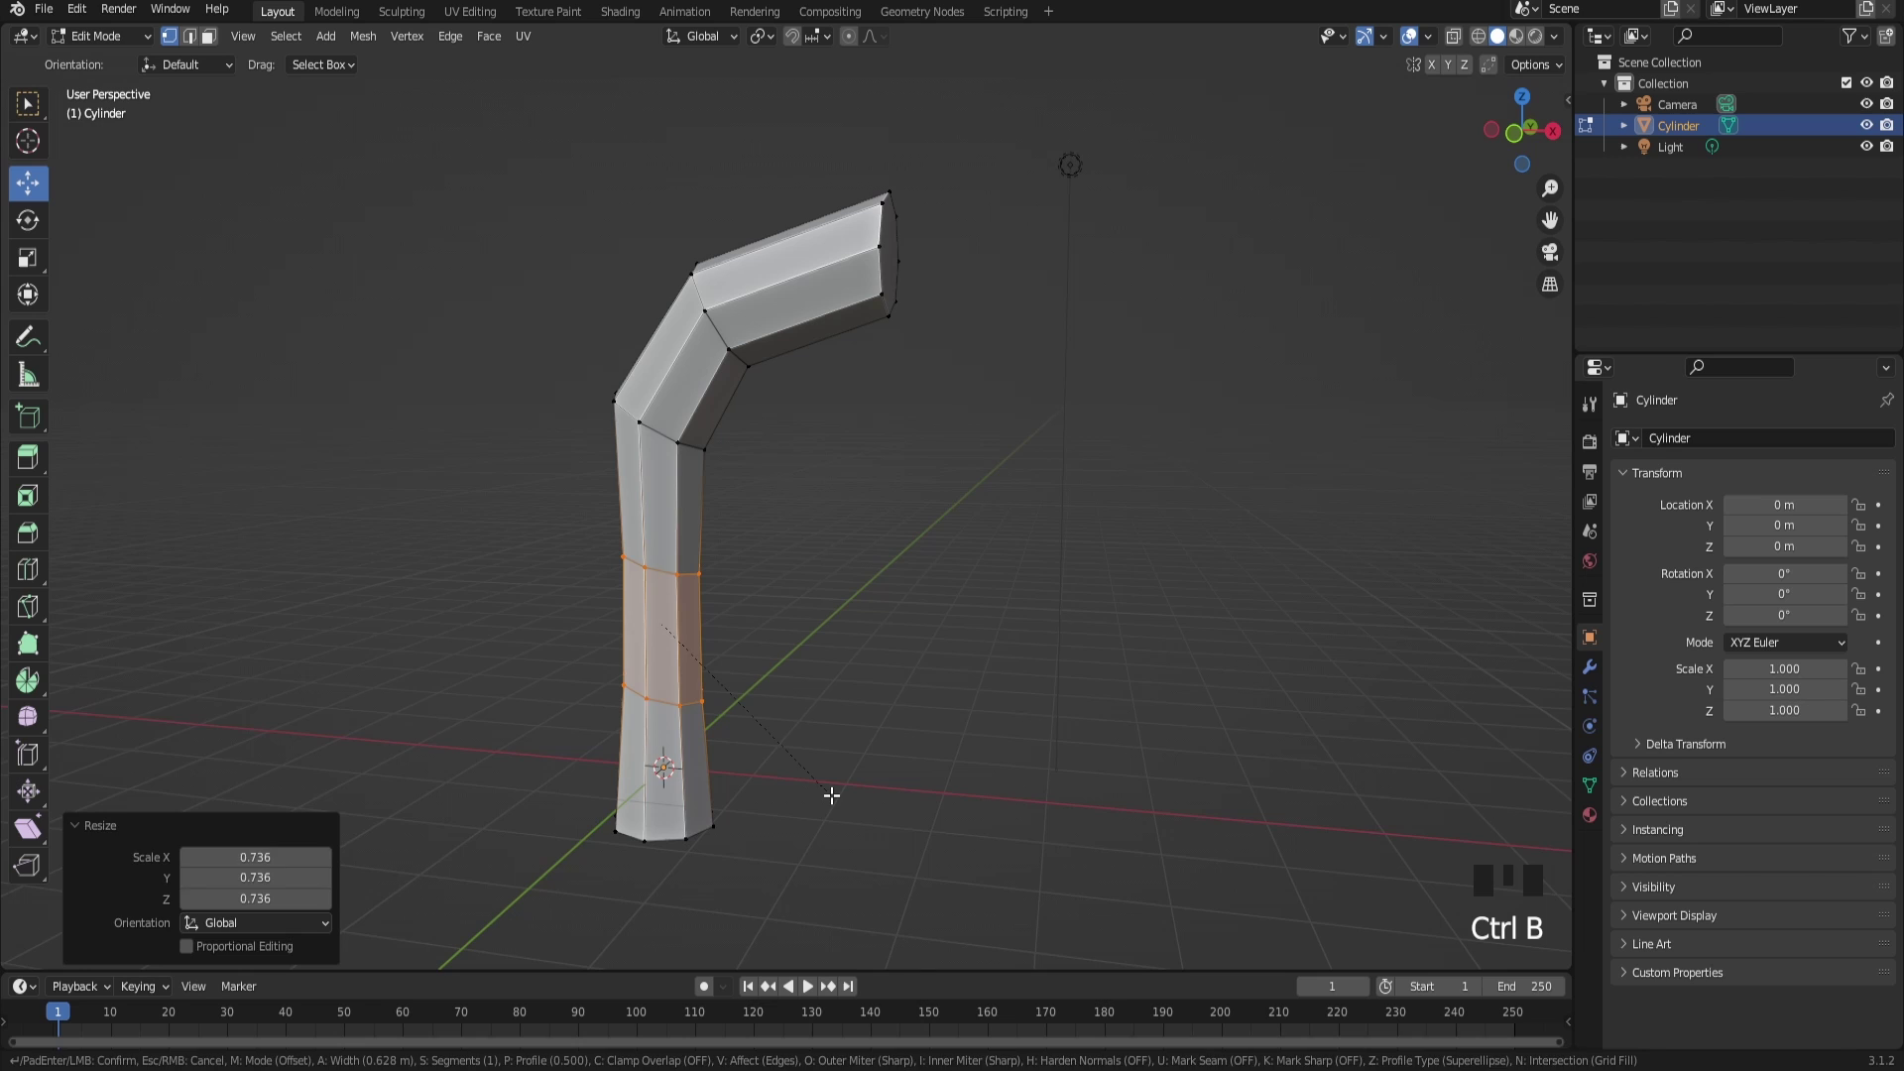
left_click(805, 776)
Step: In face select mode, select the face capping the column's bent end for deletion
scroll(778, 754, "down", 2)
middle_click_drag(778, 754, 837, 786)
scroll(952, 391, "up", 1)
middle_click_drag(952, 391, 578, 403)
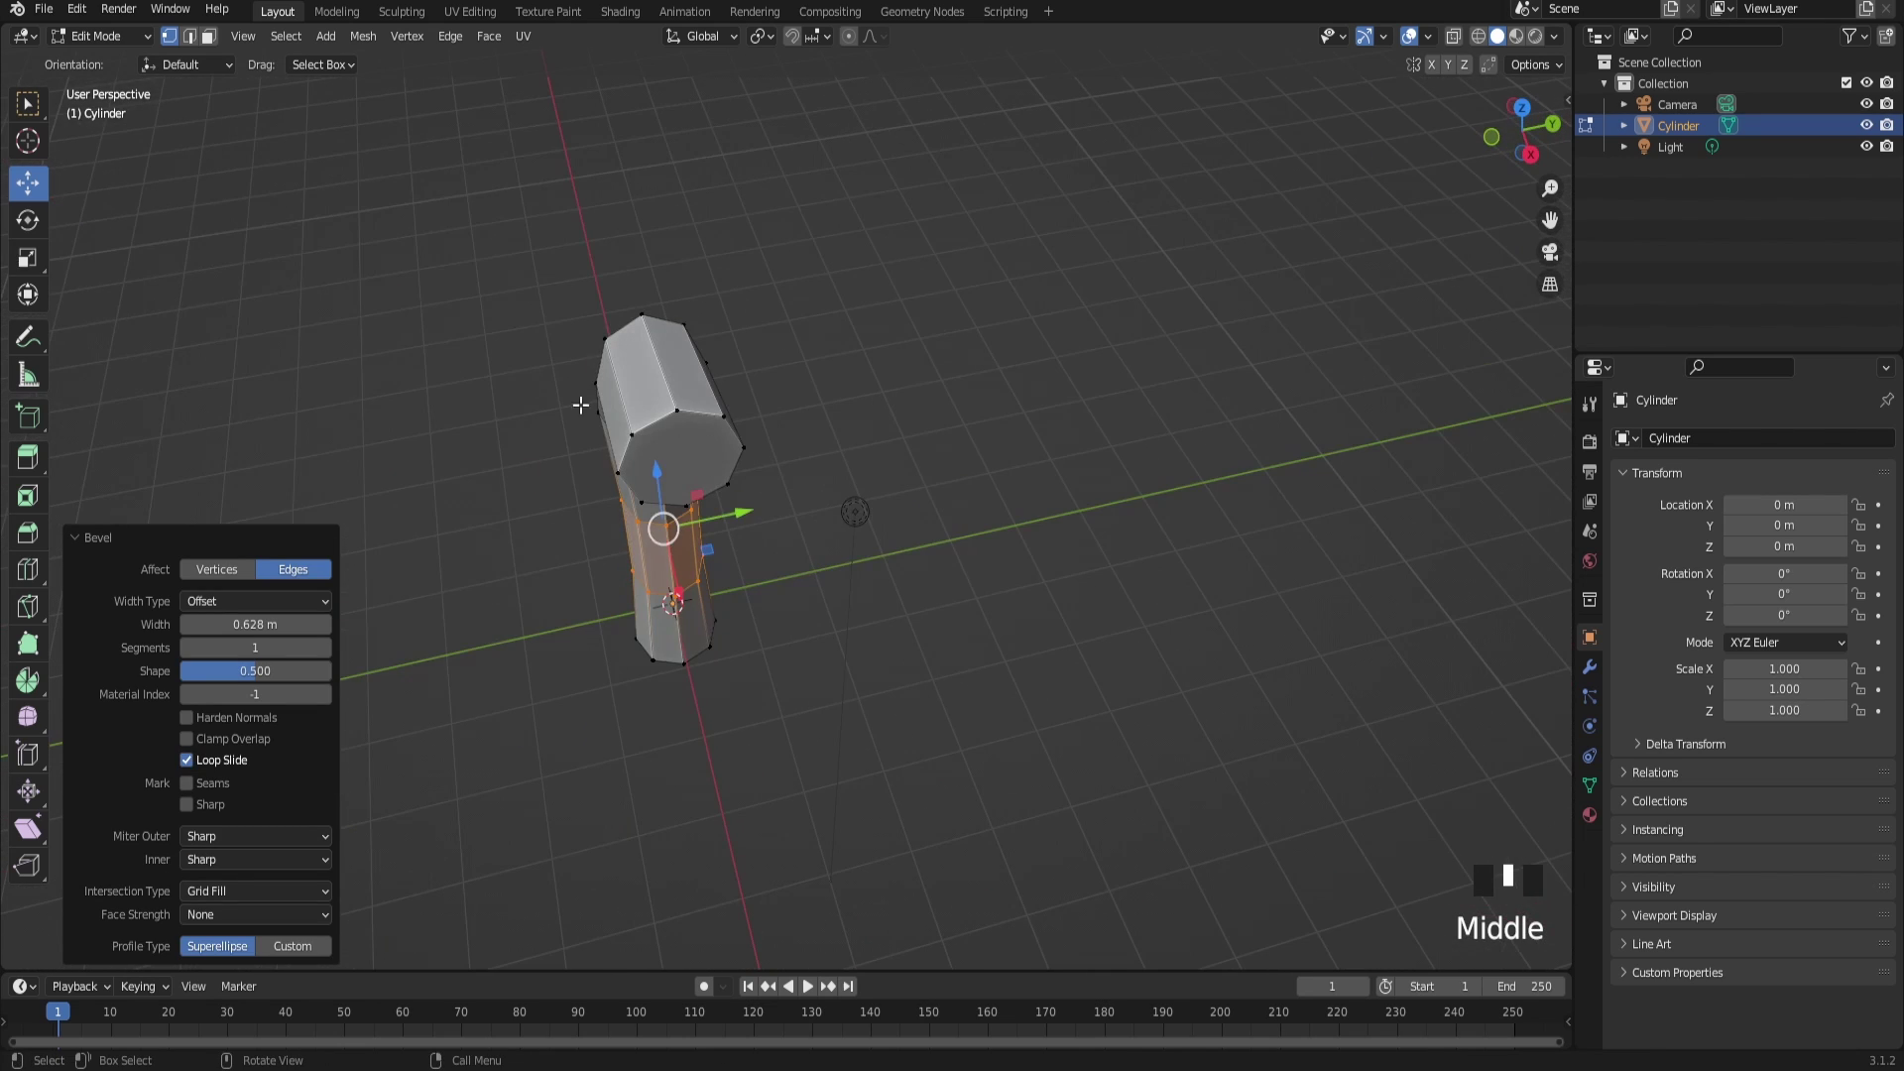
left_click(209, 35)
left_click(670, 472)
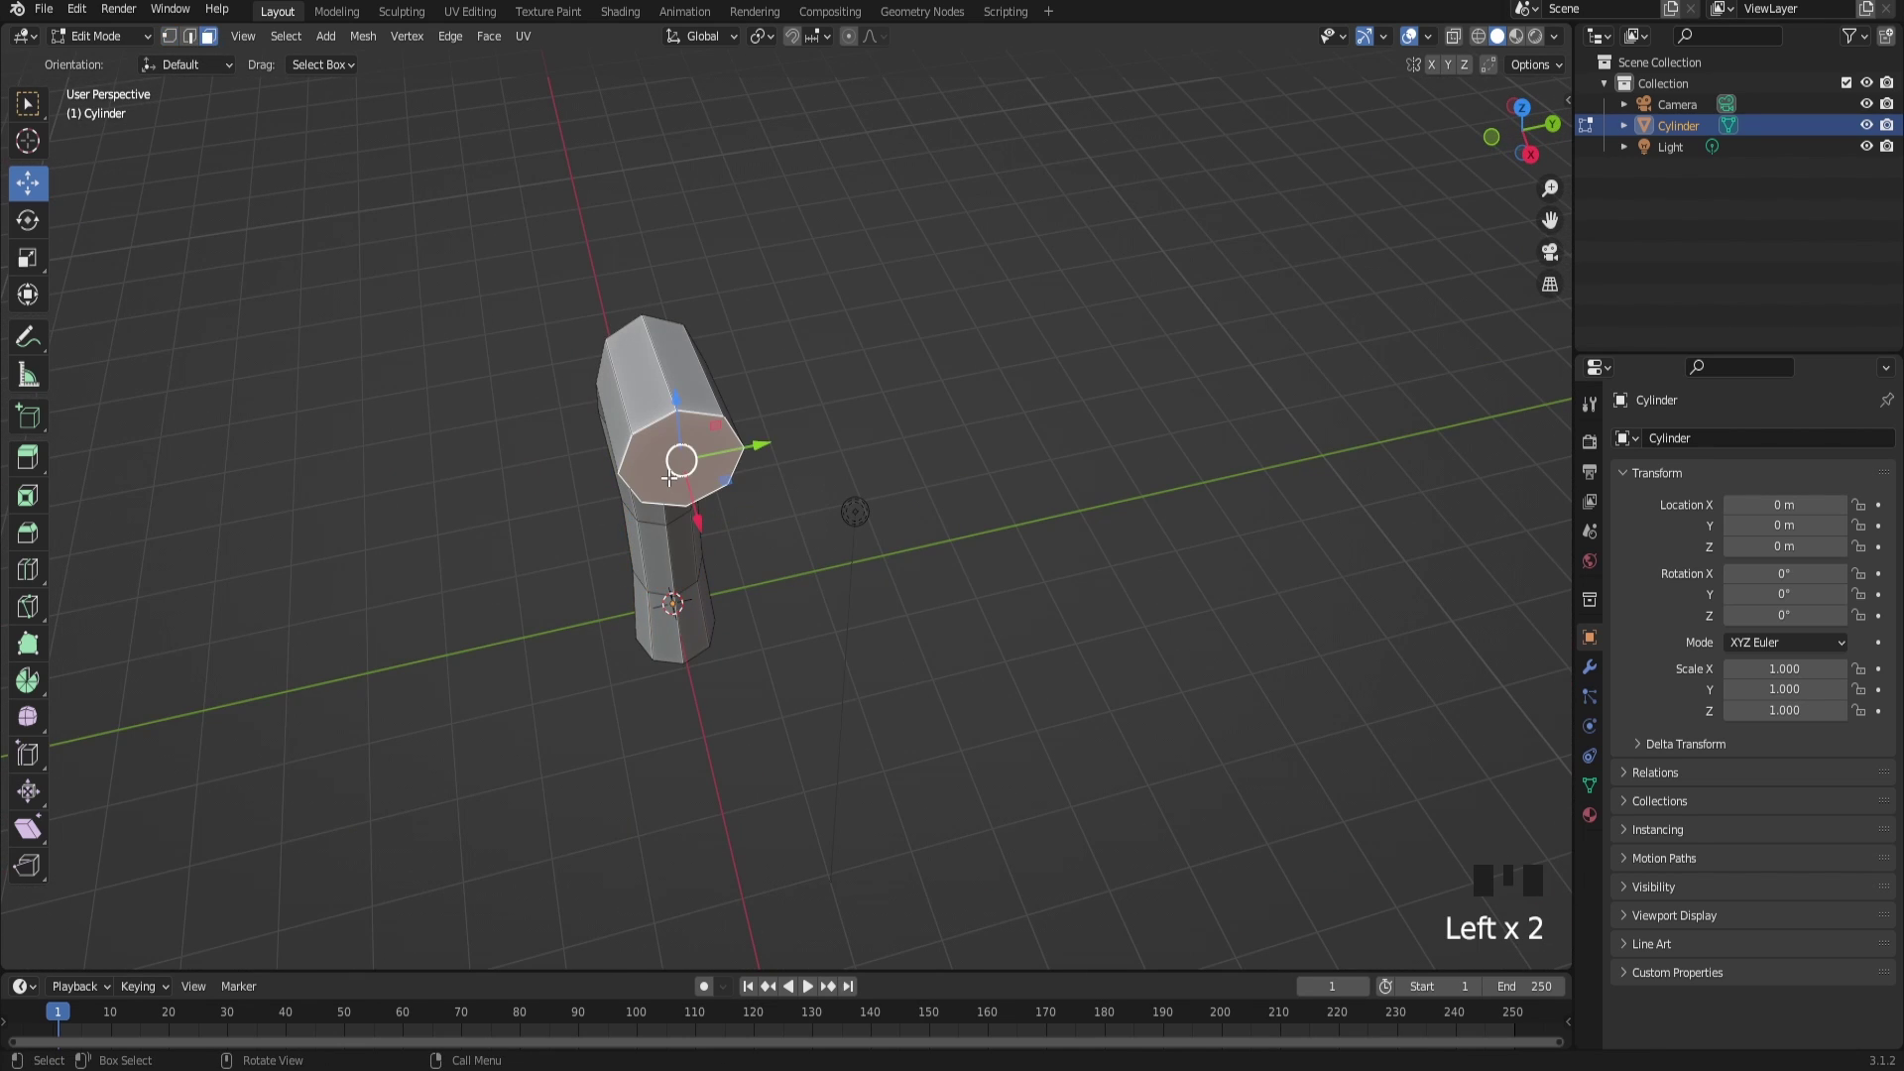
key("Delete")
Step: Delete the end face and return to Object Mode
left_click(671, 480)
left_click(109, 36)
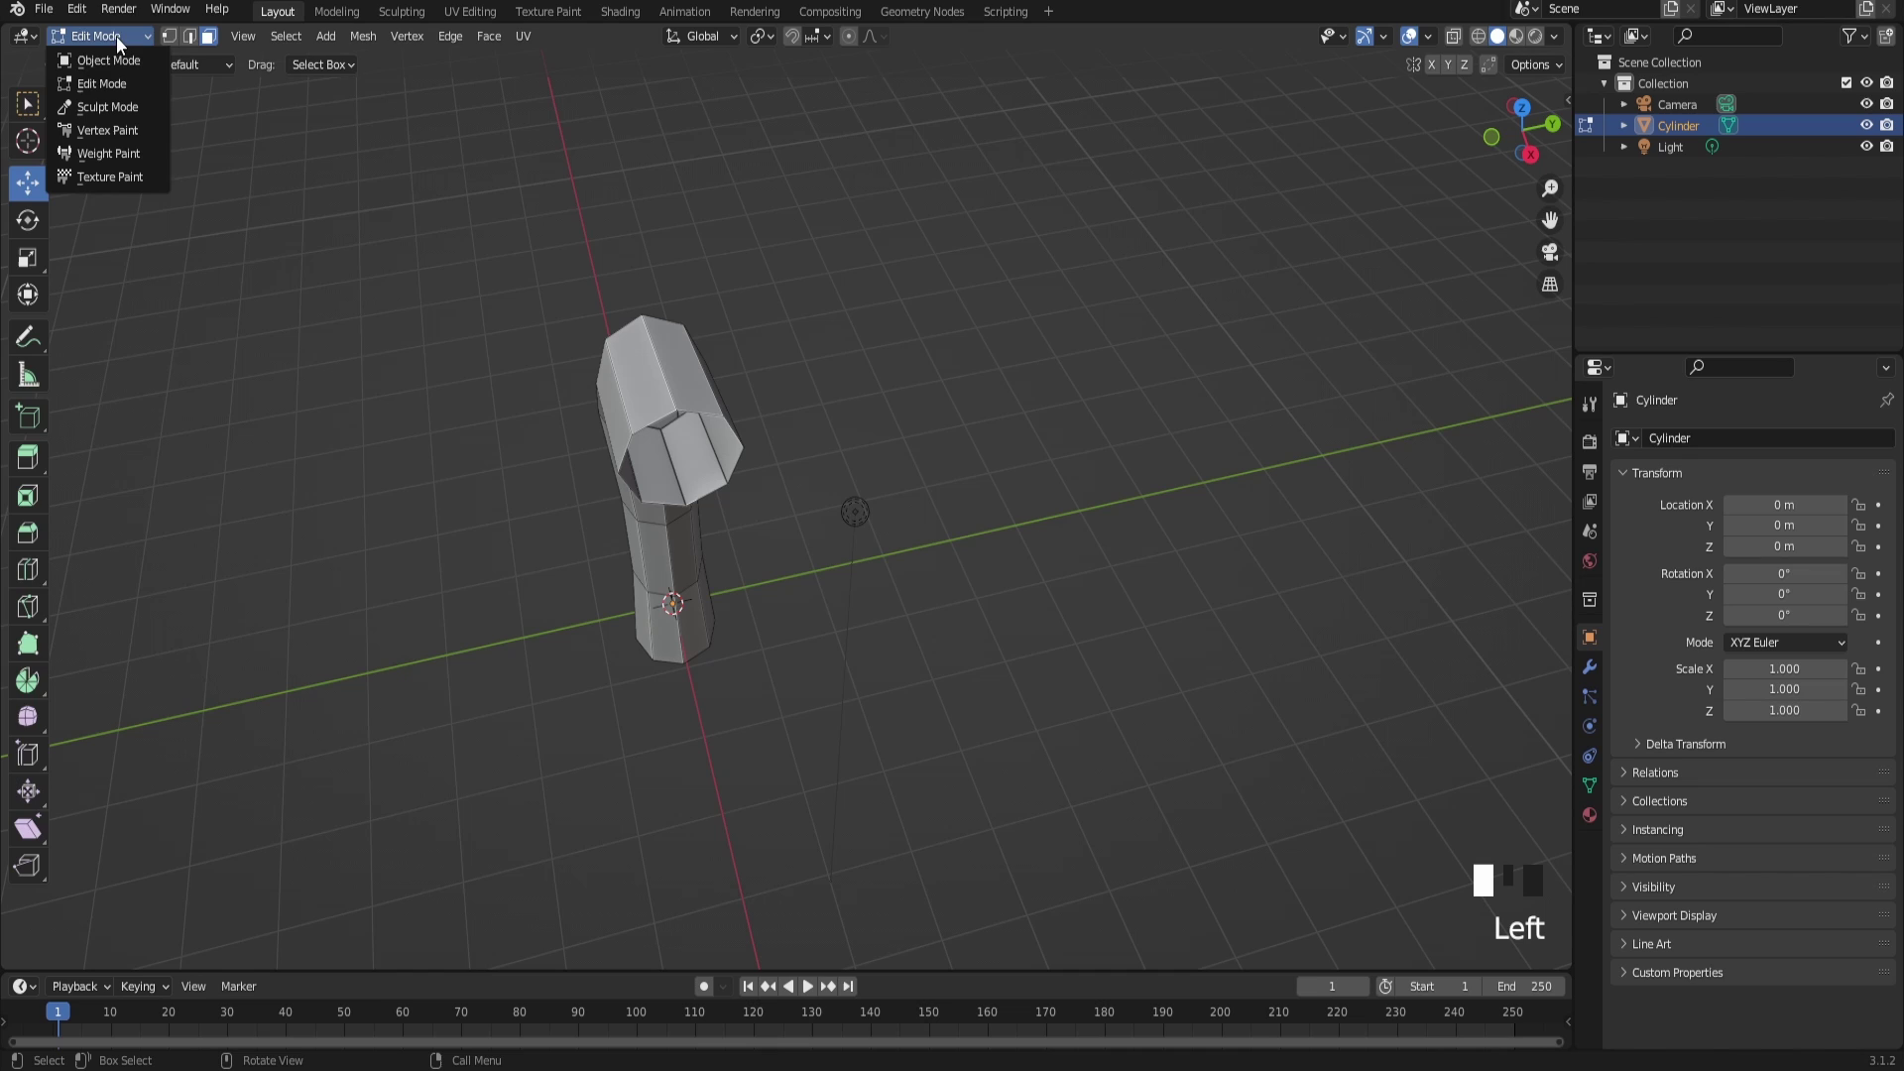
left_click(99, 44)
Step: Add a Mirror modifier to turn the bent column into a Y shape
left_click(1589, 666)
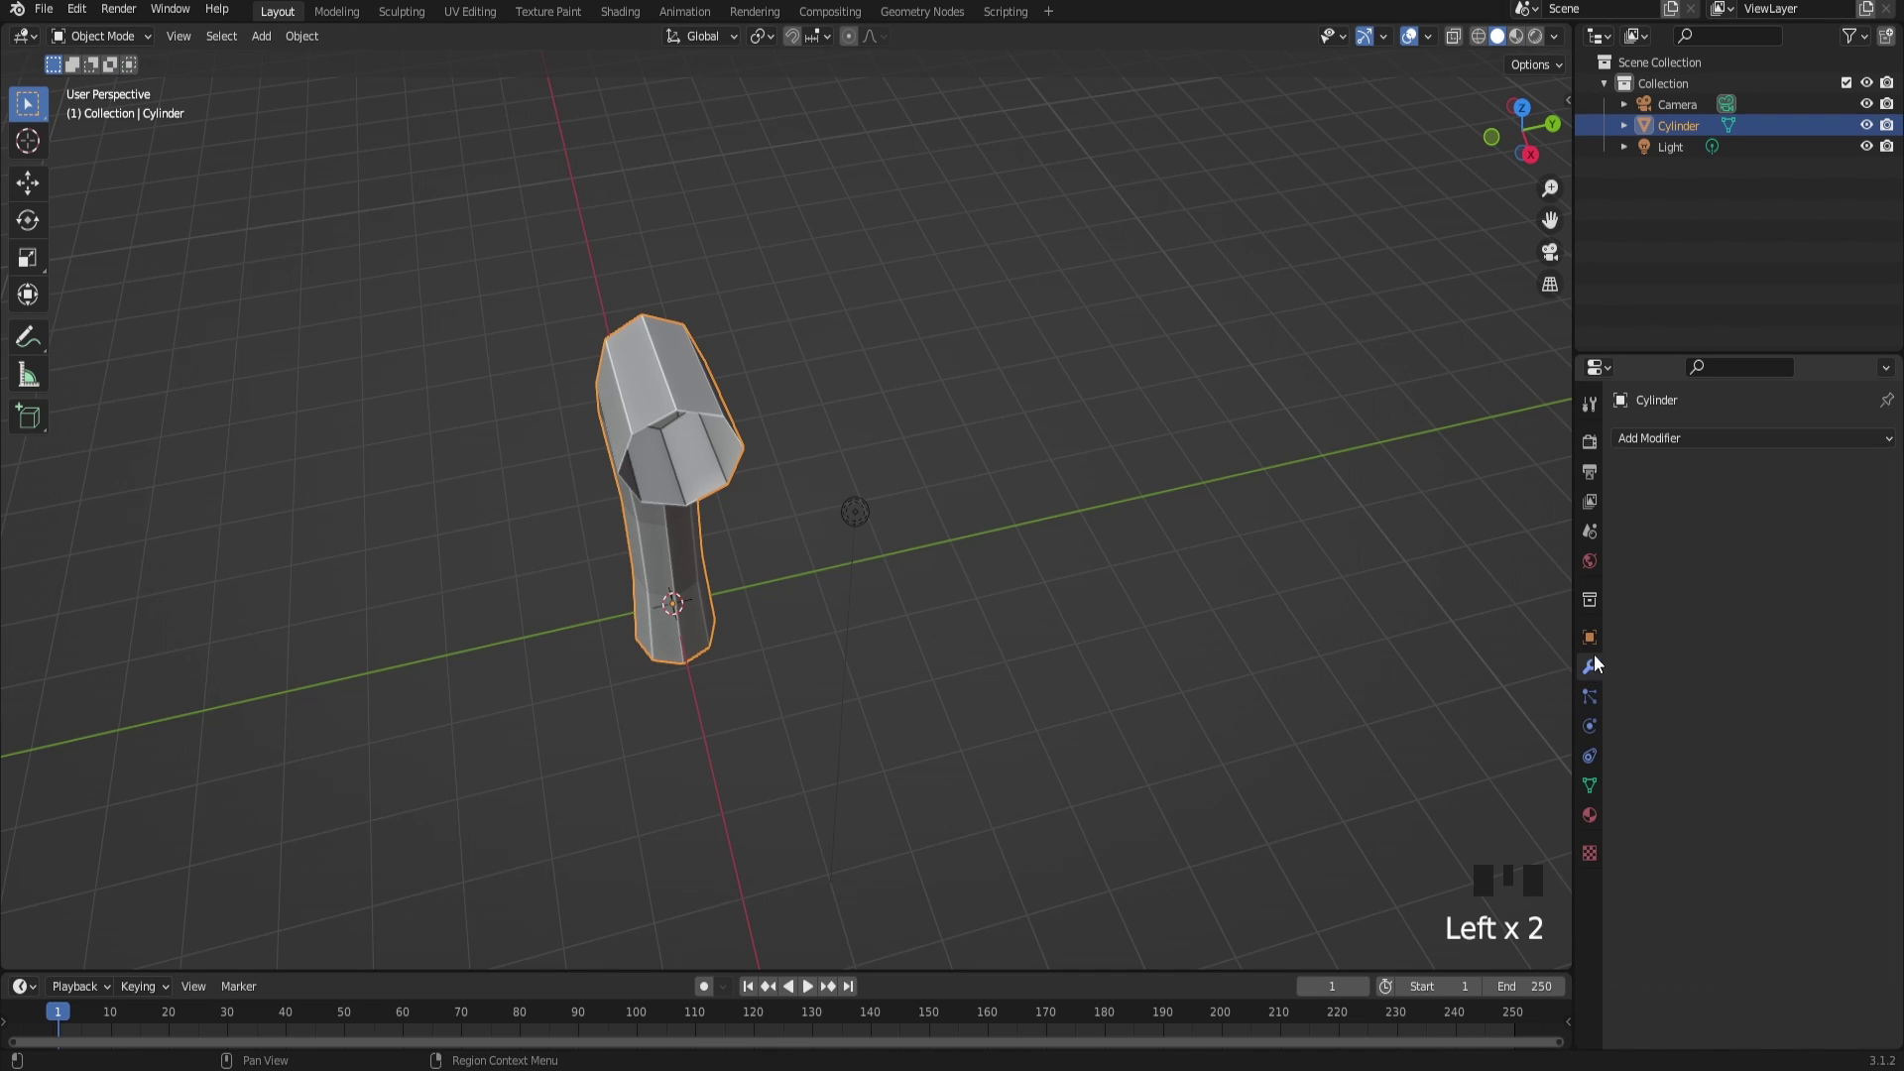
left_click(1676, 437)
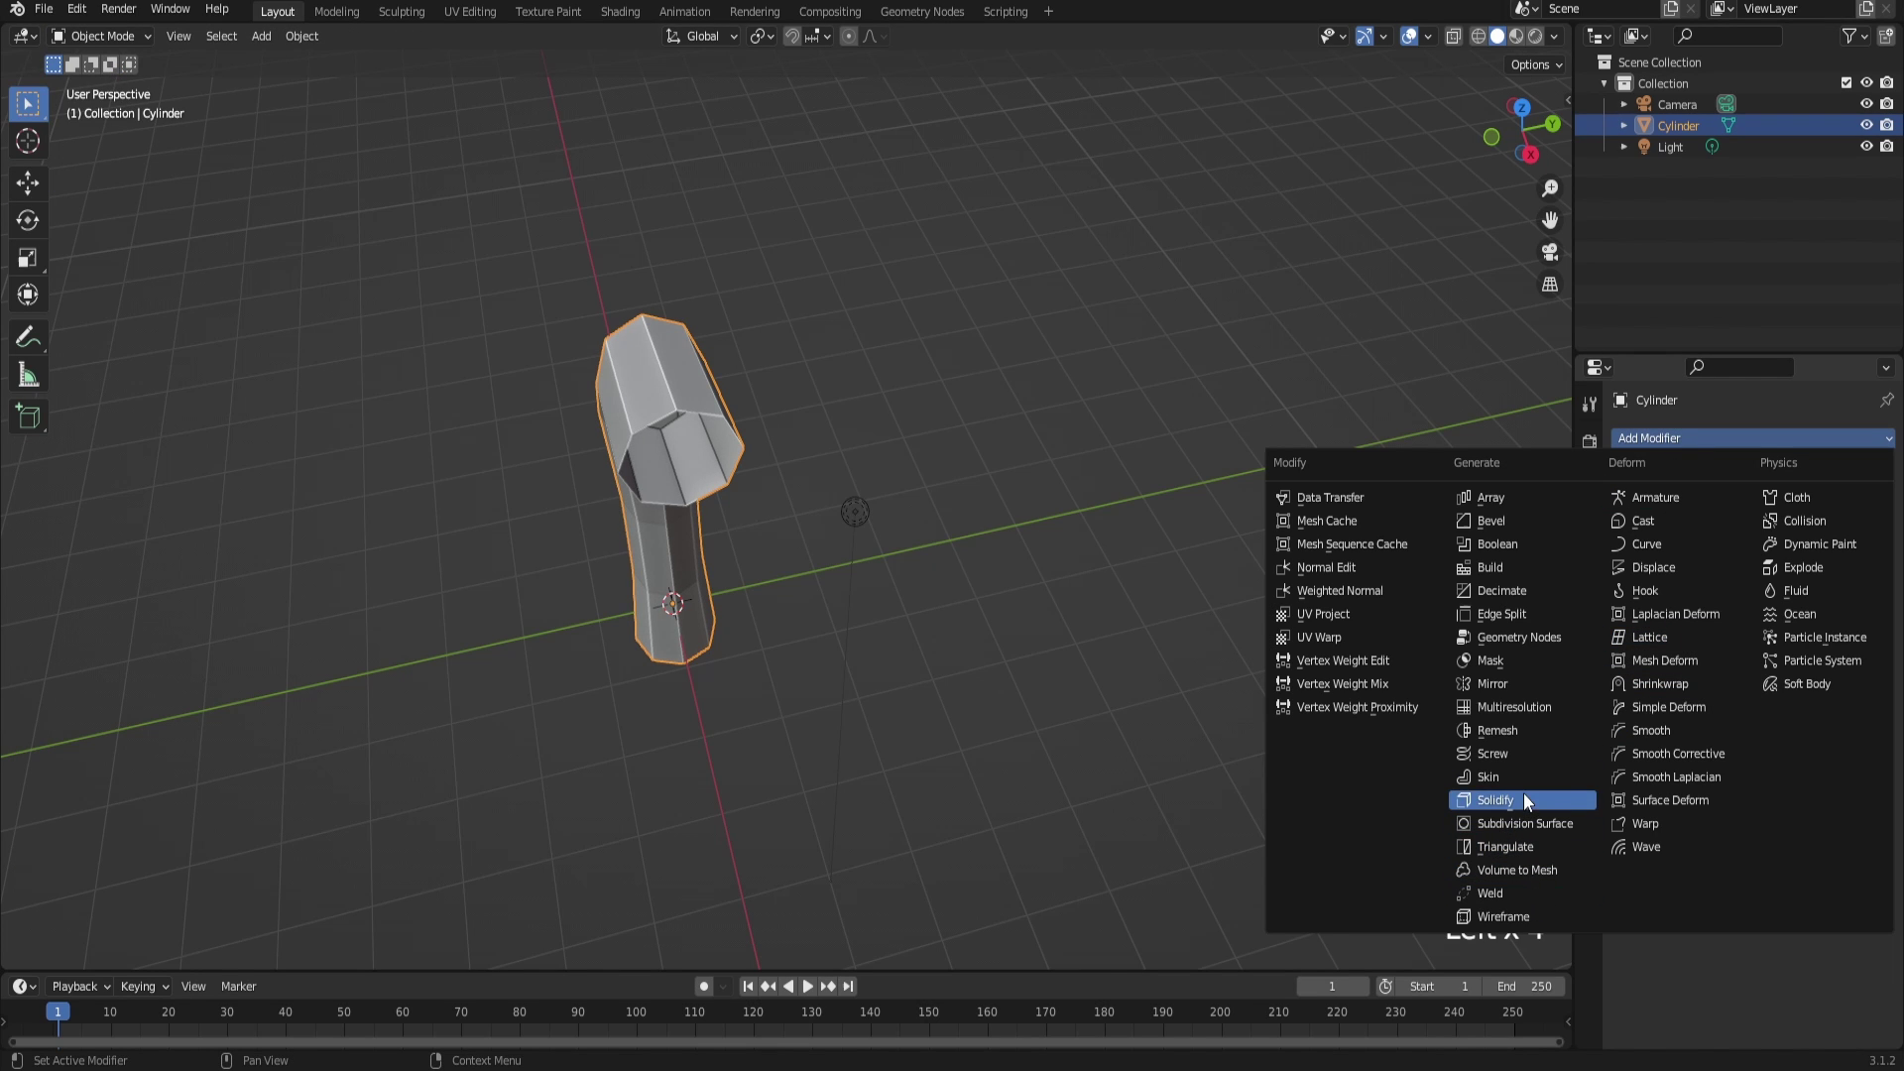
left_click(1492, 683)
middle_click_drag(960, 644, 1544, 573)
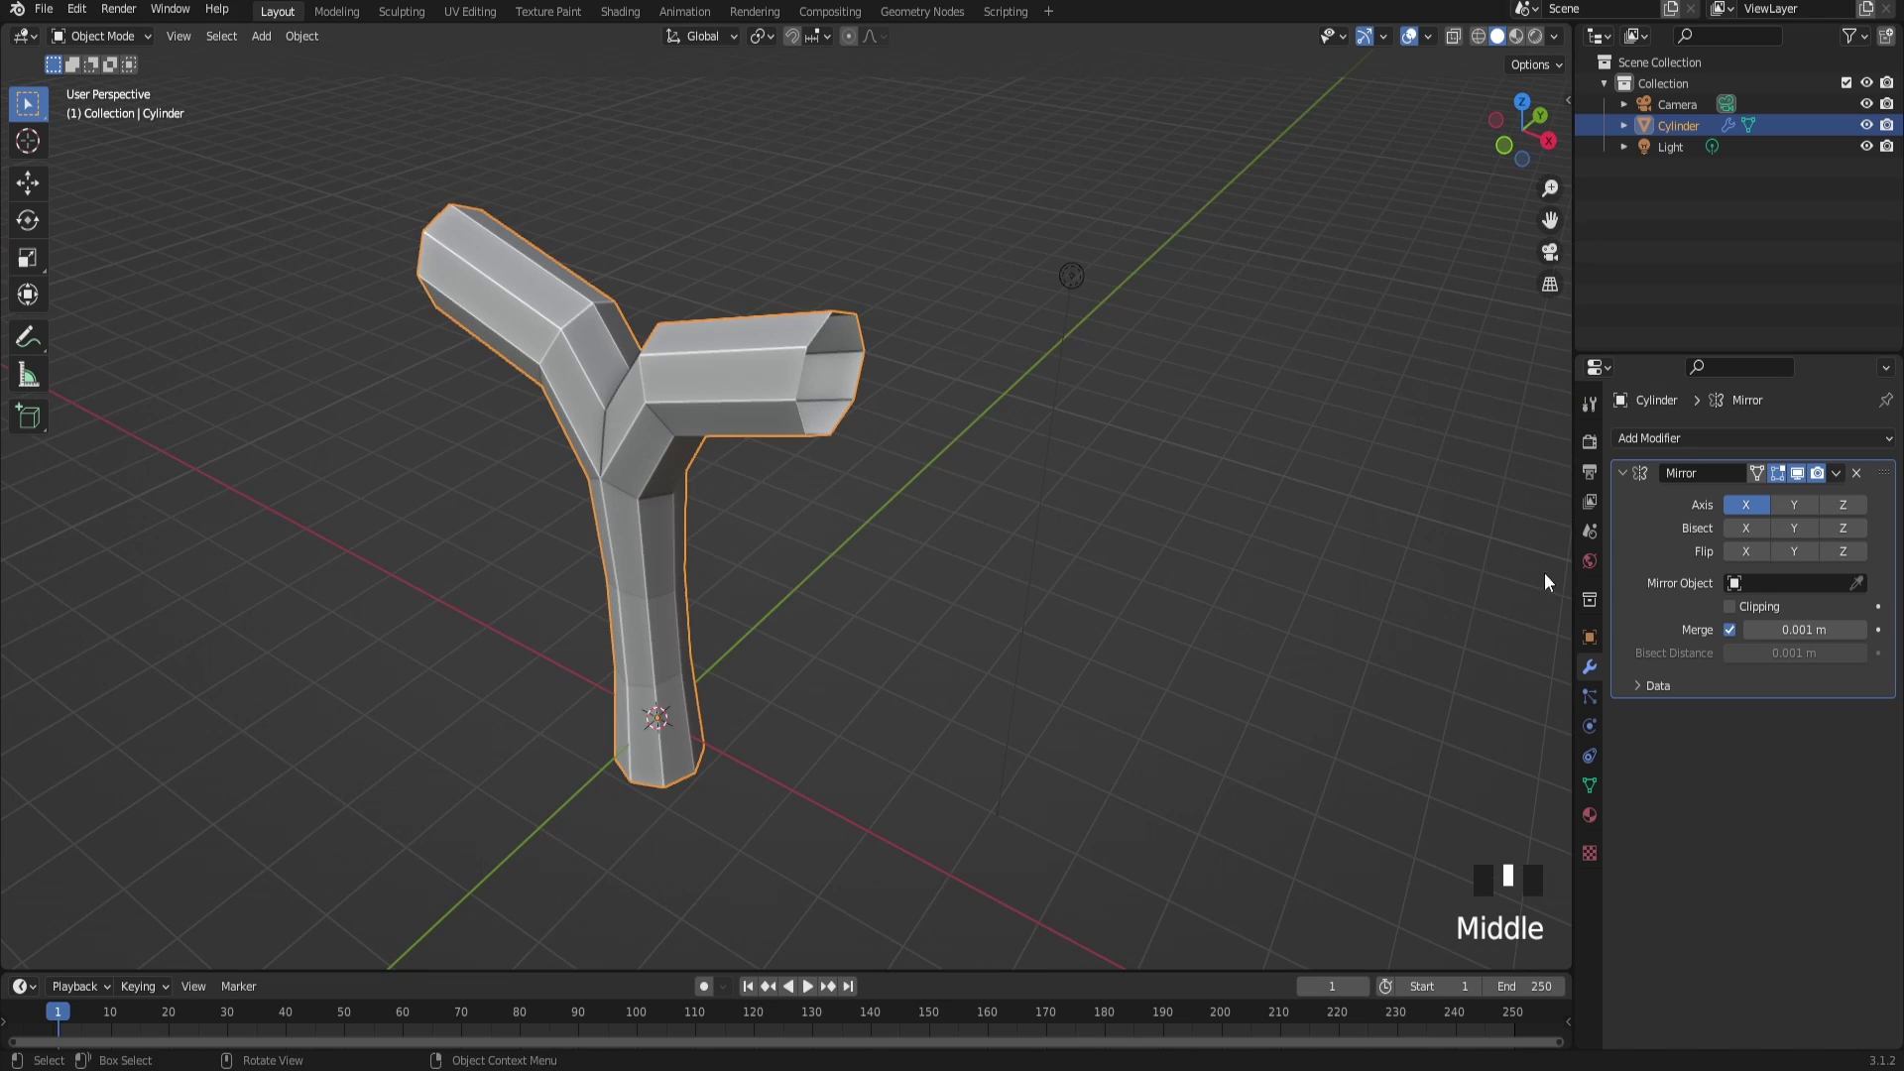
Step: In front orthographic view, enter Edit Mode and toggle the Mirror X axis off and on
key("KP_5")
key("KP_1")
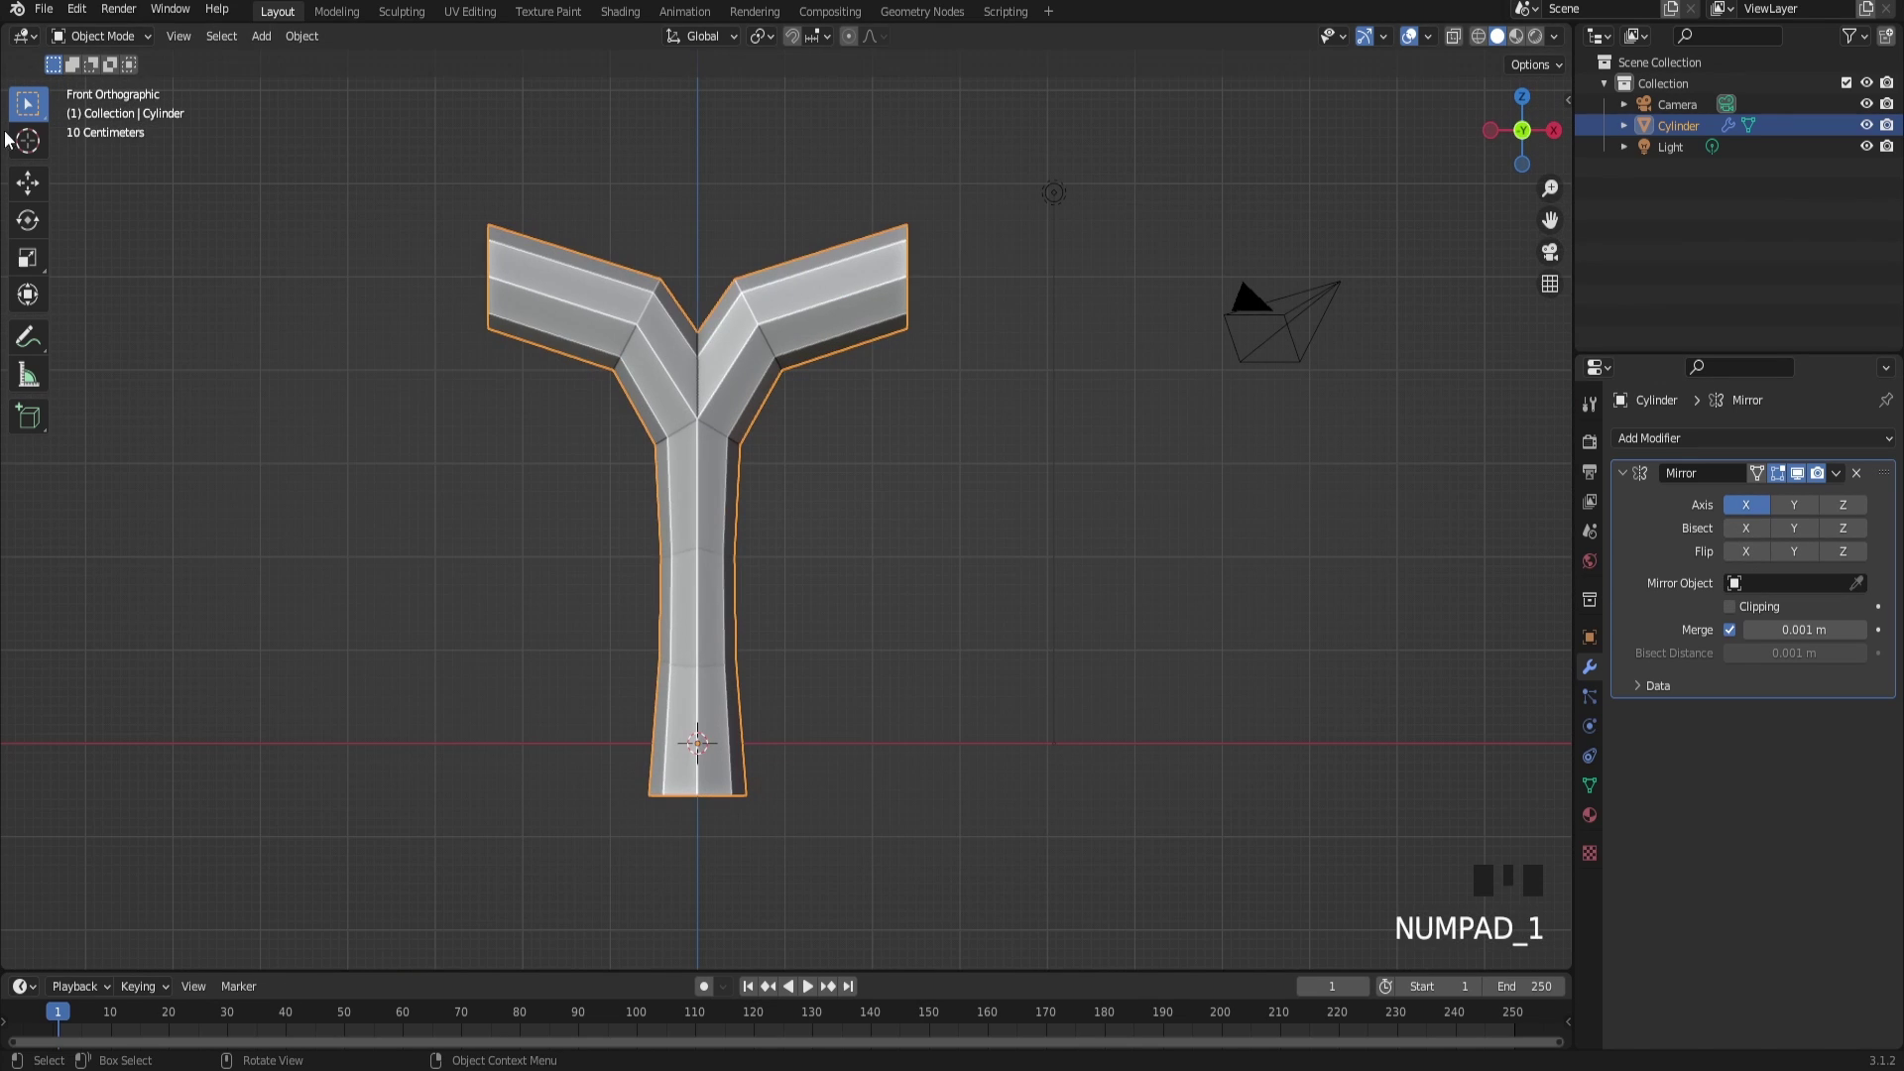
left_click(112, 37)
left_click(107, 84)
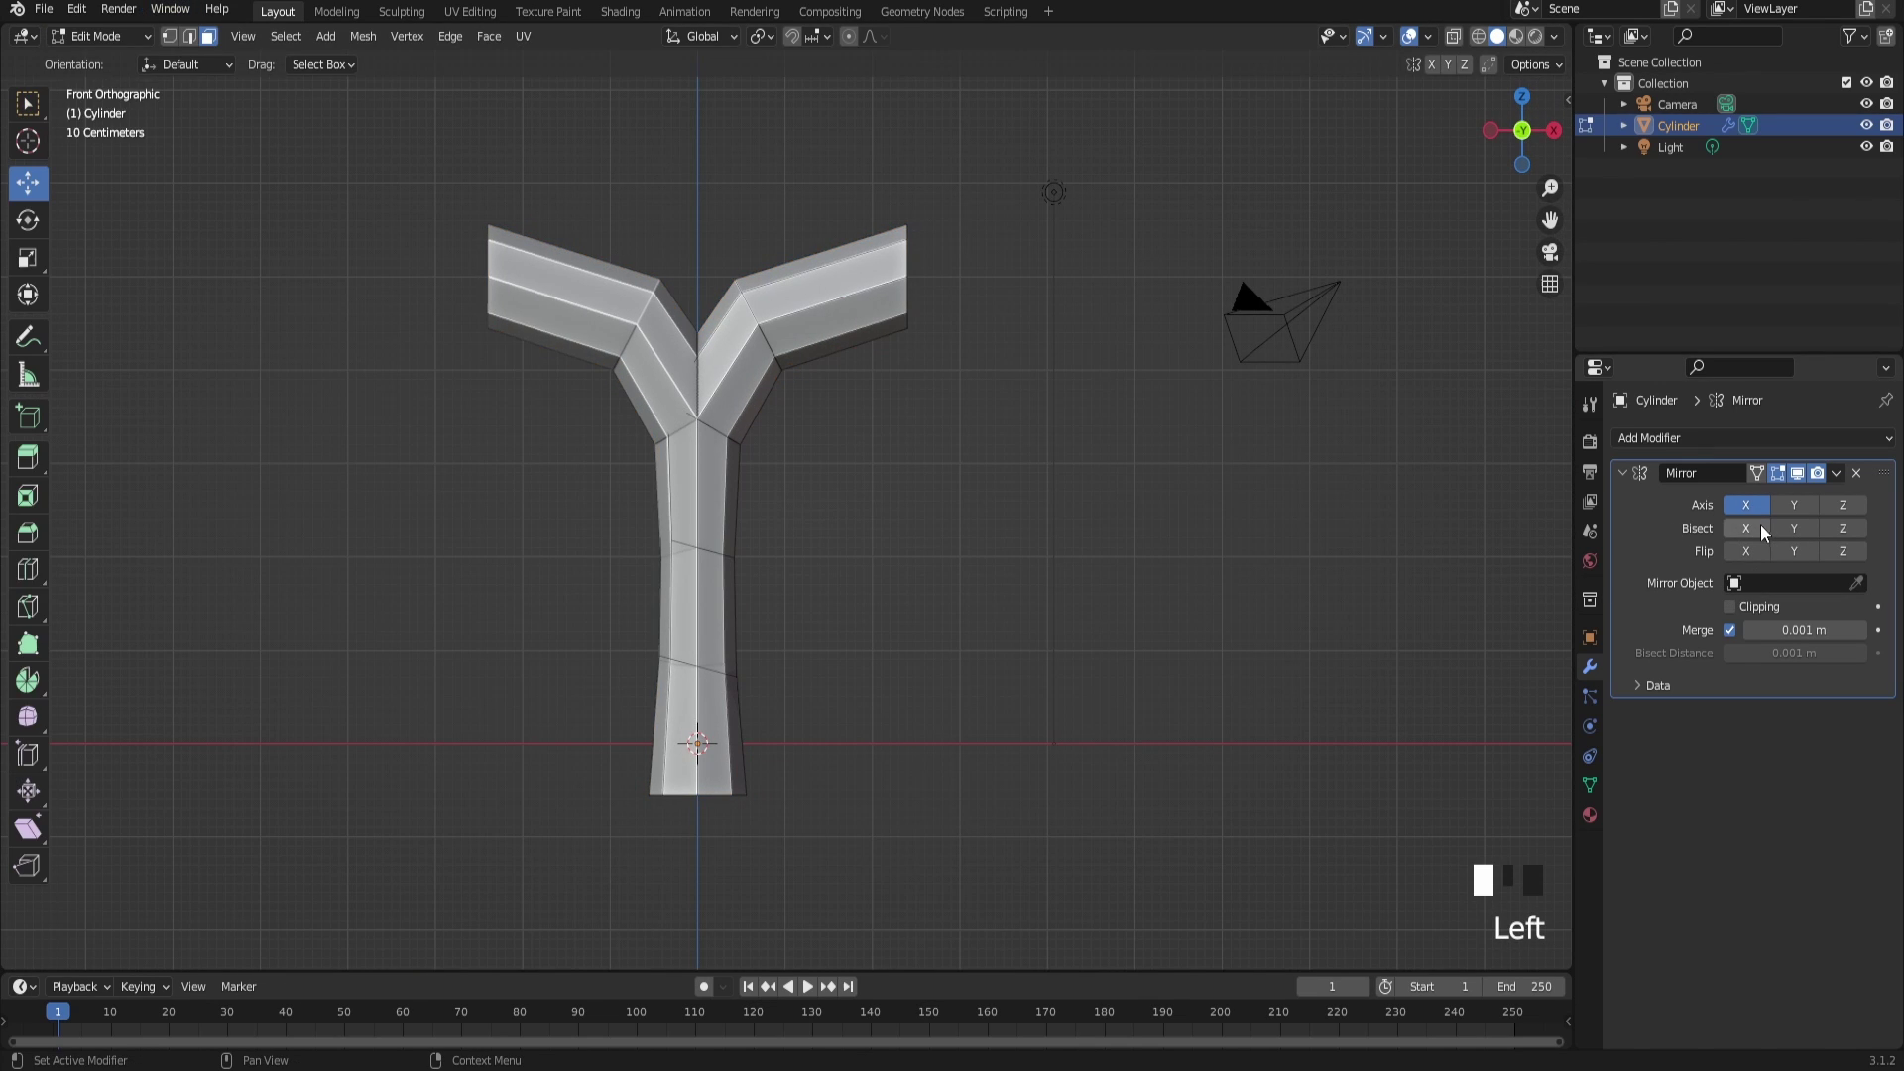
left_click(1749, 501)
left_click(1748, 501)
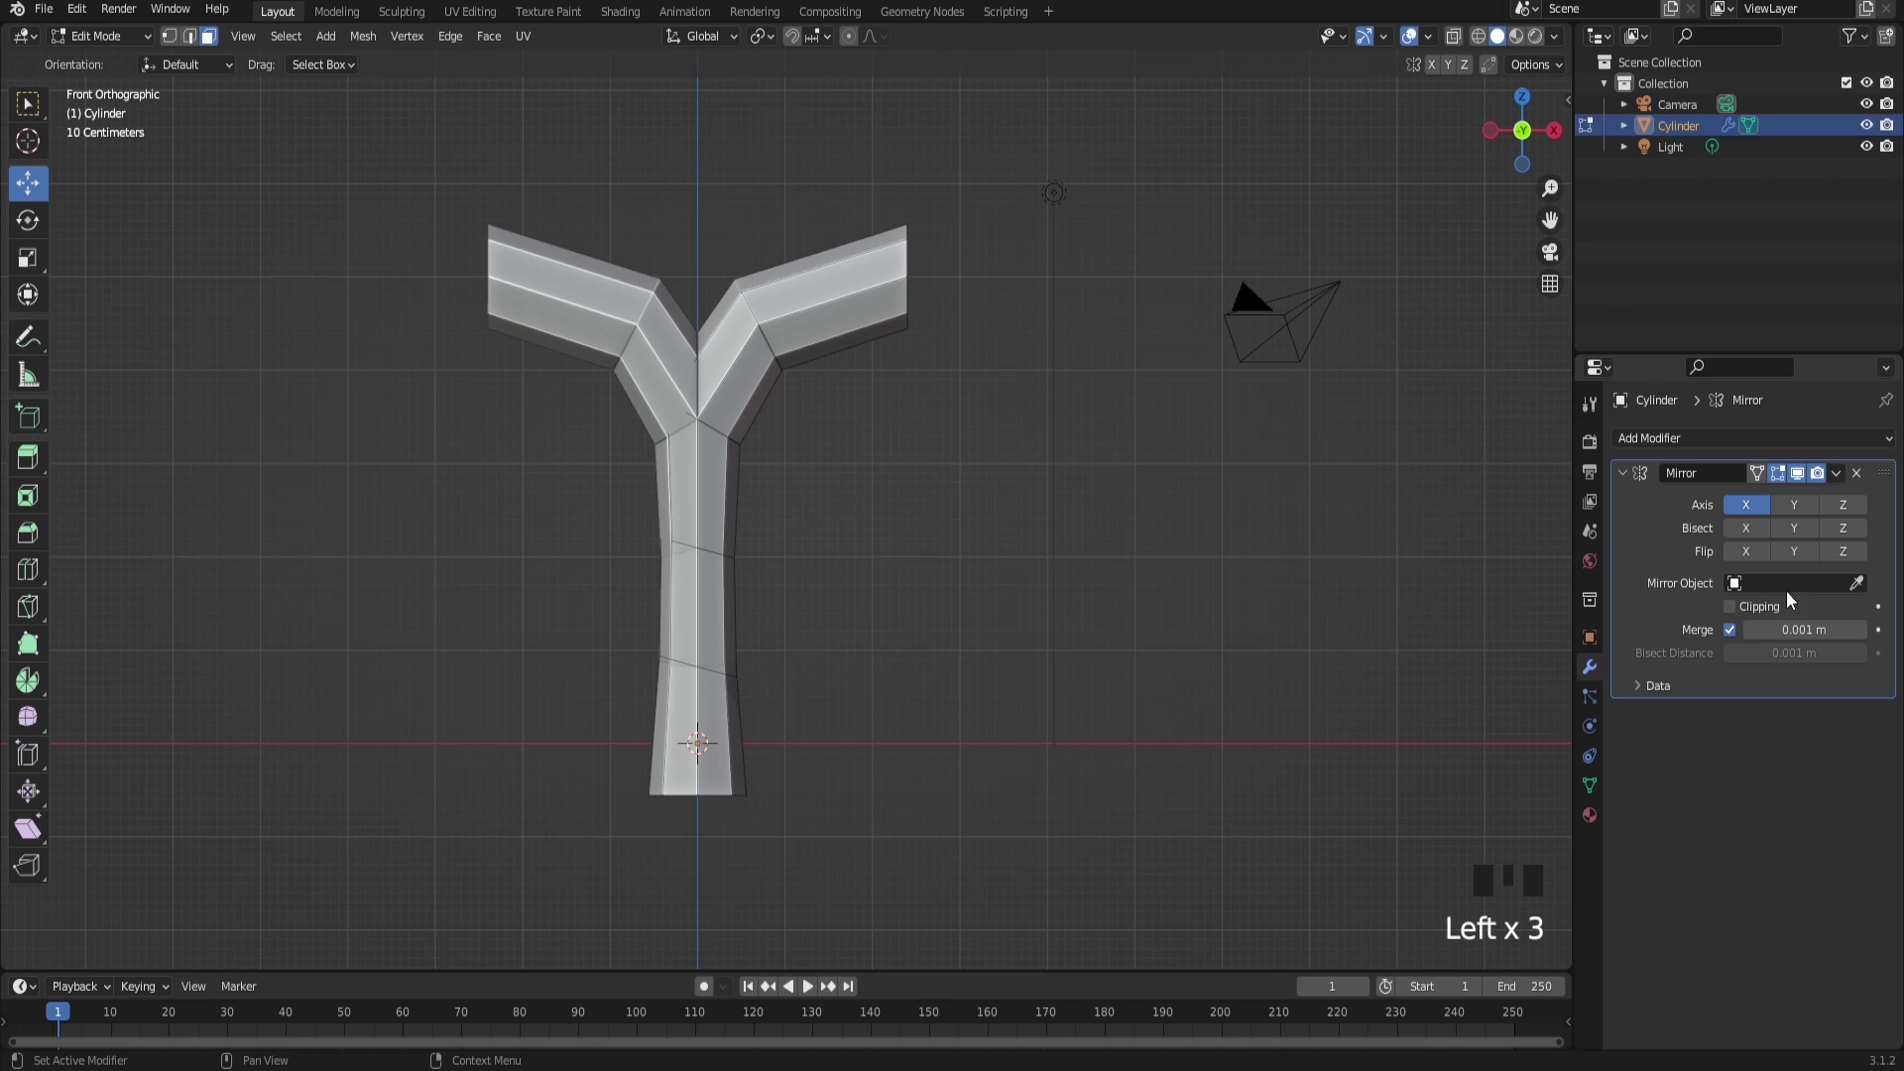
left_click(1793, 630)
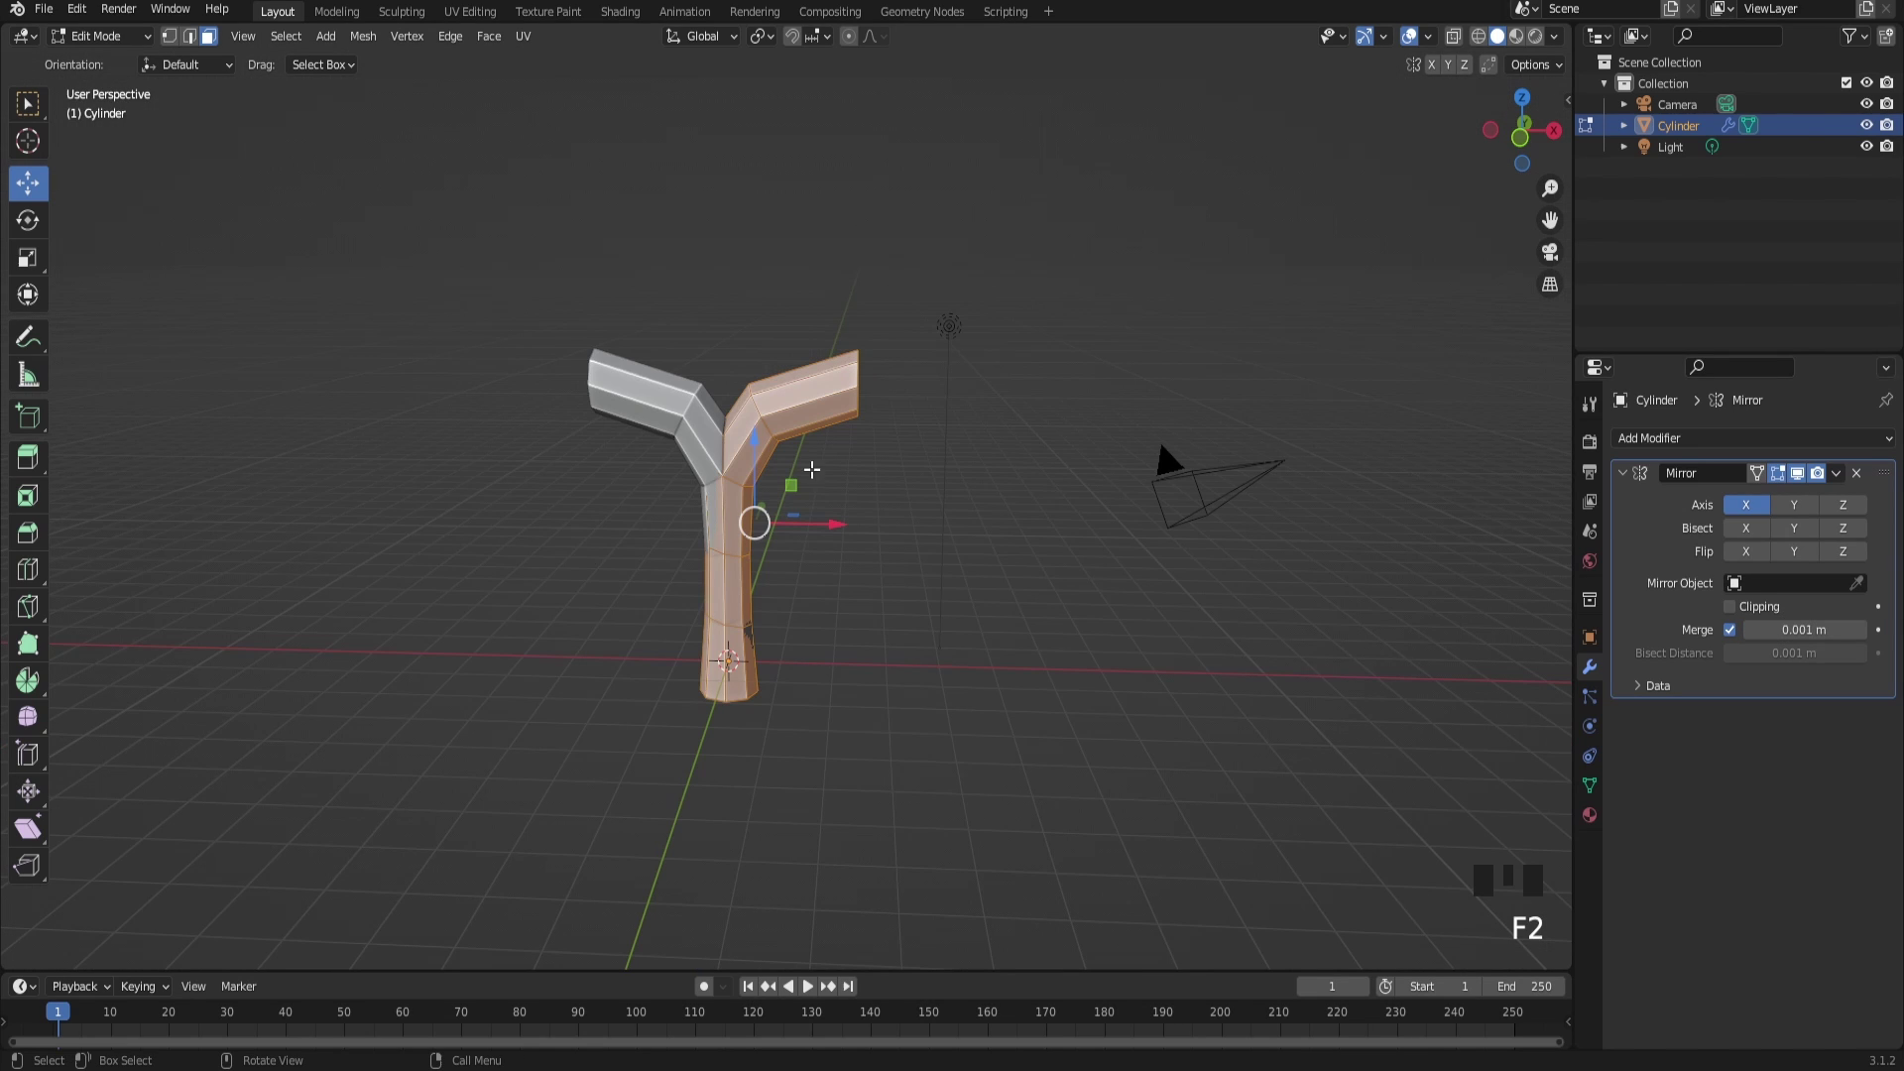
Step: Slide the half left into an arch and enable Mirror Clipping
left_click_drag(830, 528, 703, 499)
scroll(740, 531, "up", 3)
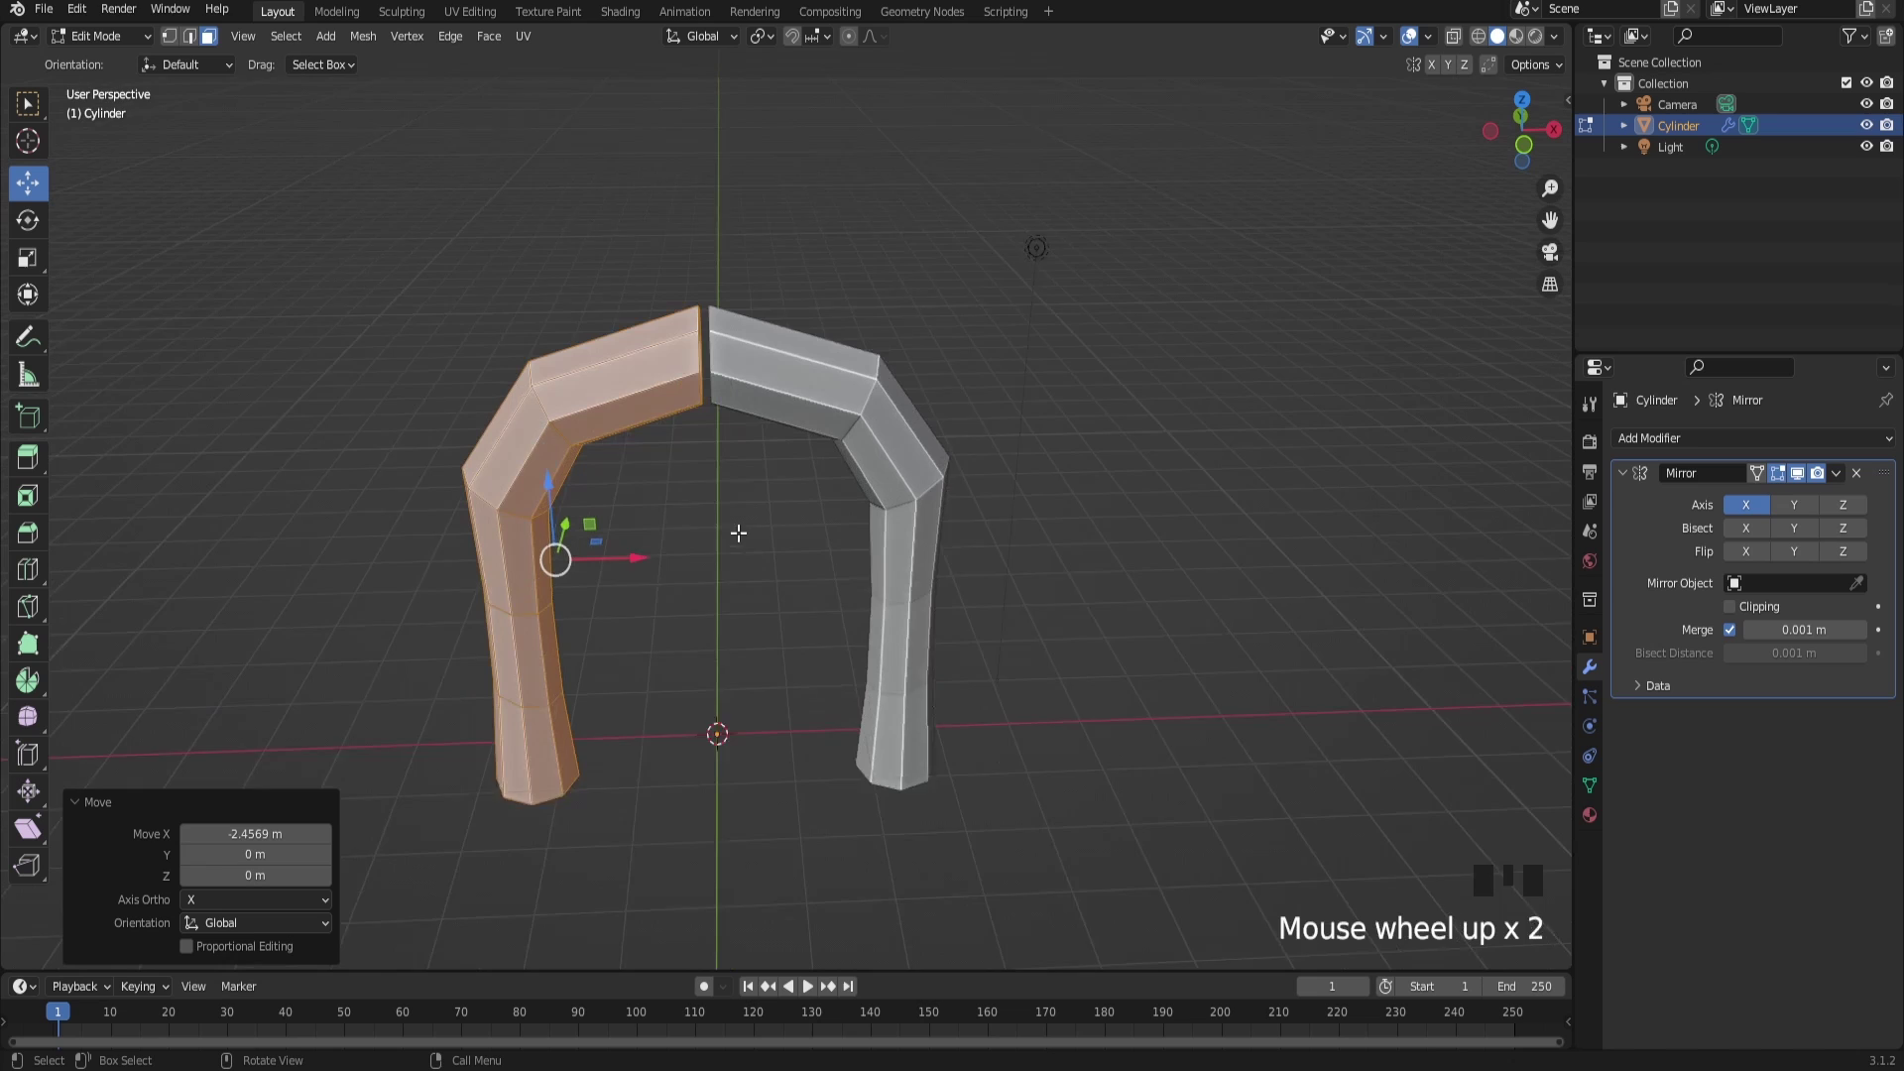
left_click(1743, 606)
Step: Extrude the centre seam edge loop to close the gap at the arch top
left_click(189, 35)
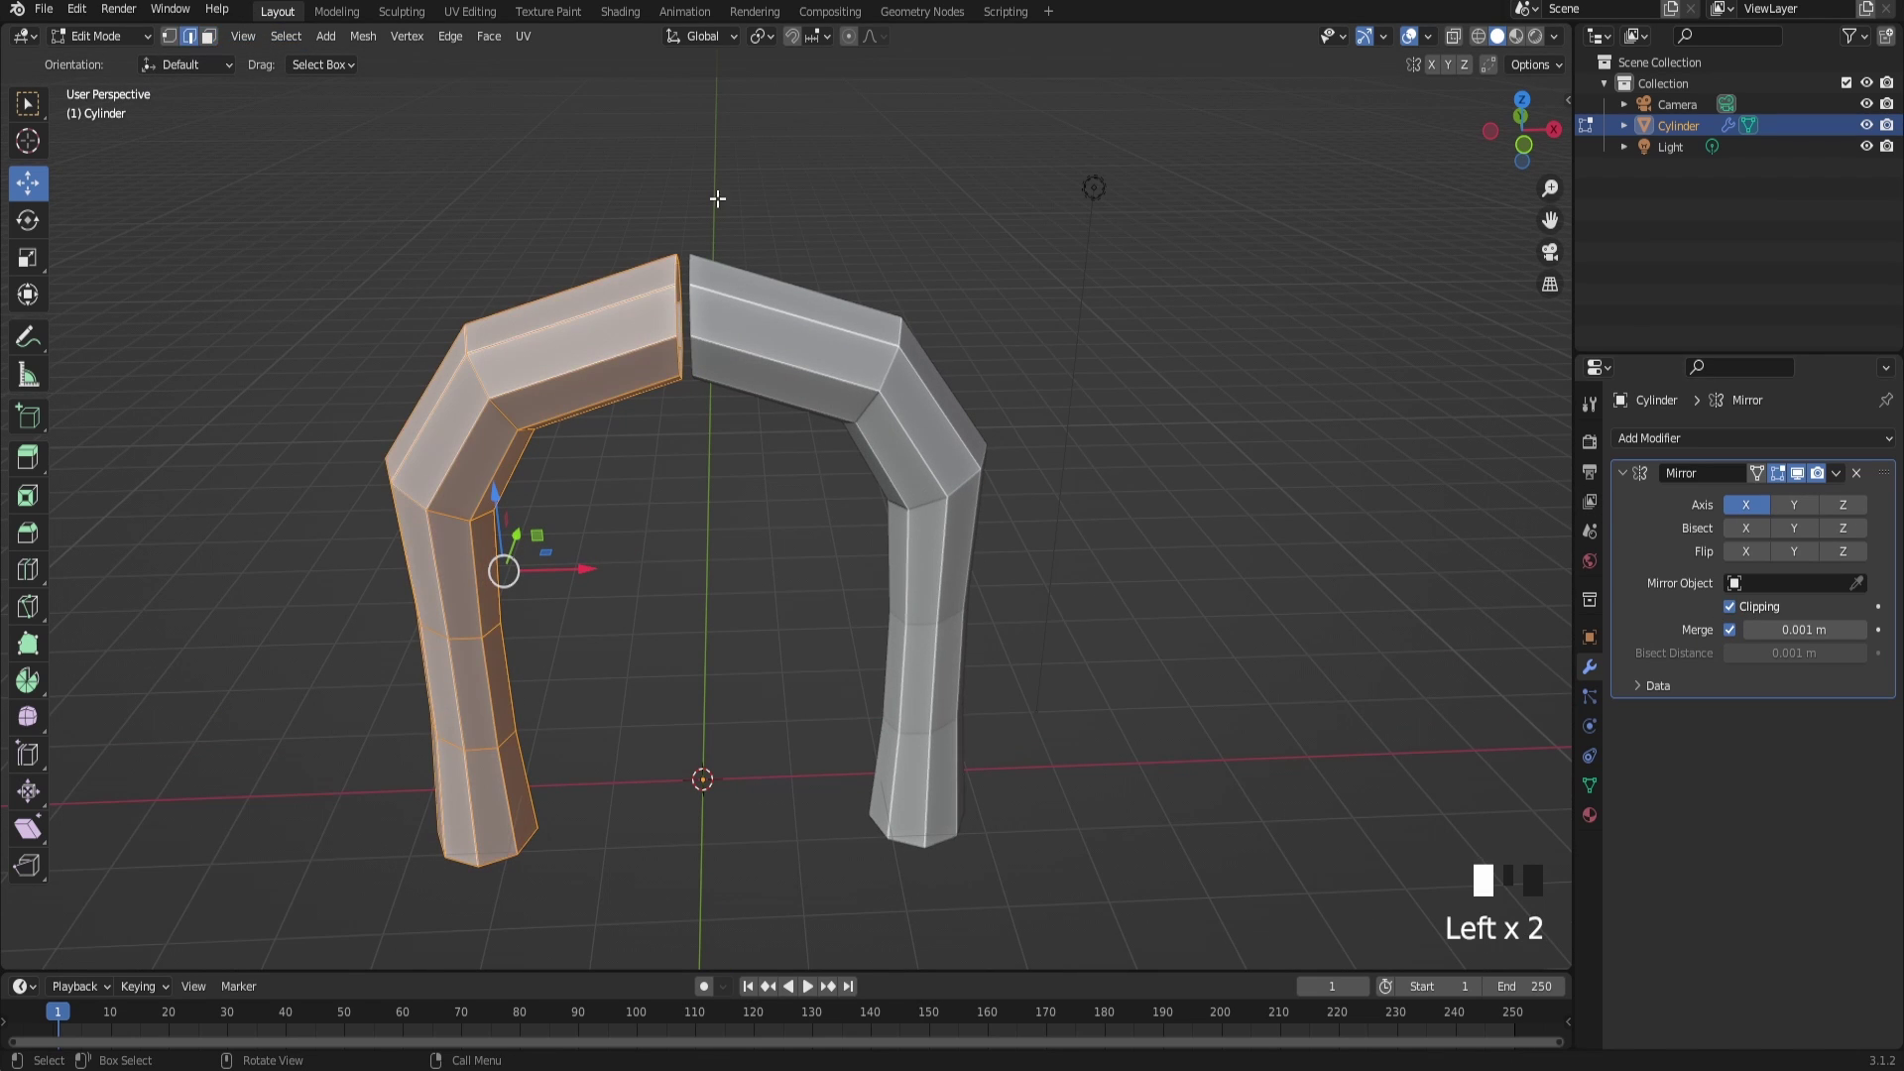
left_click(667, 358, "alt")
left_click(702, 358, "alt")
middle_click_drag(702, 358, 735, 337)
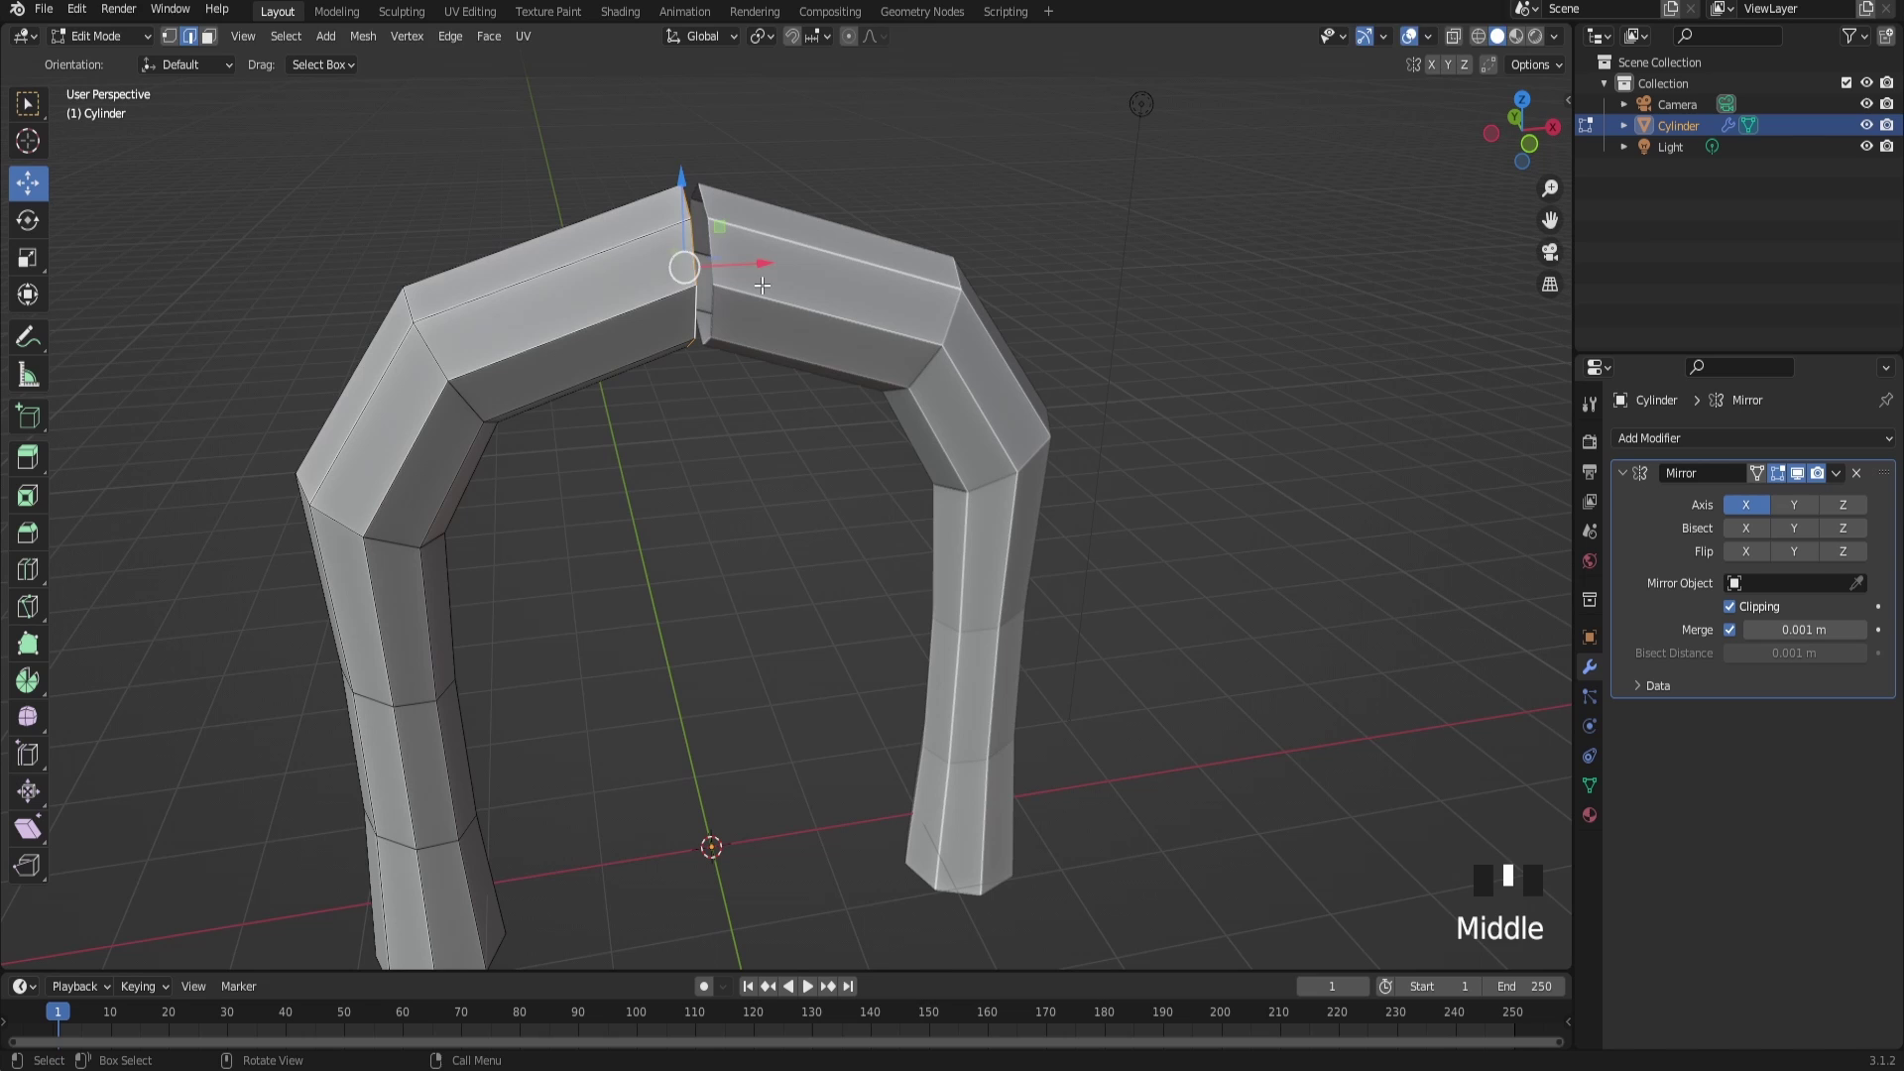
key("e")
left_click_drag(754, 283, 793, 266)
middle_click_drag(794, 266, 553, 522)
Step: Scale the legs' bottom edge loop by 1.147 to flare the feet outward
key("KP_1")
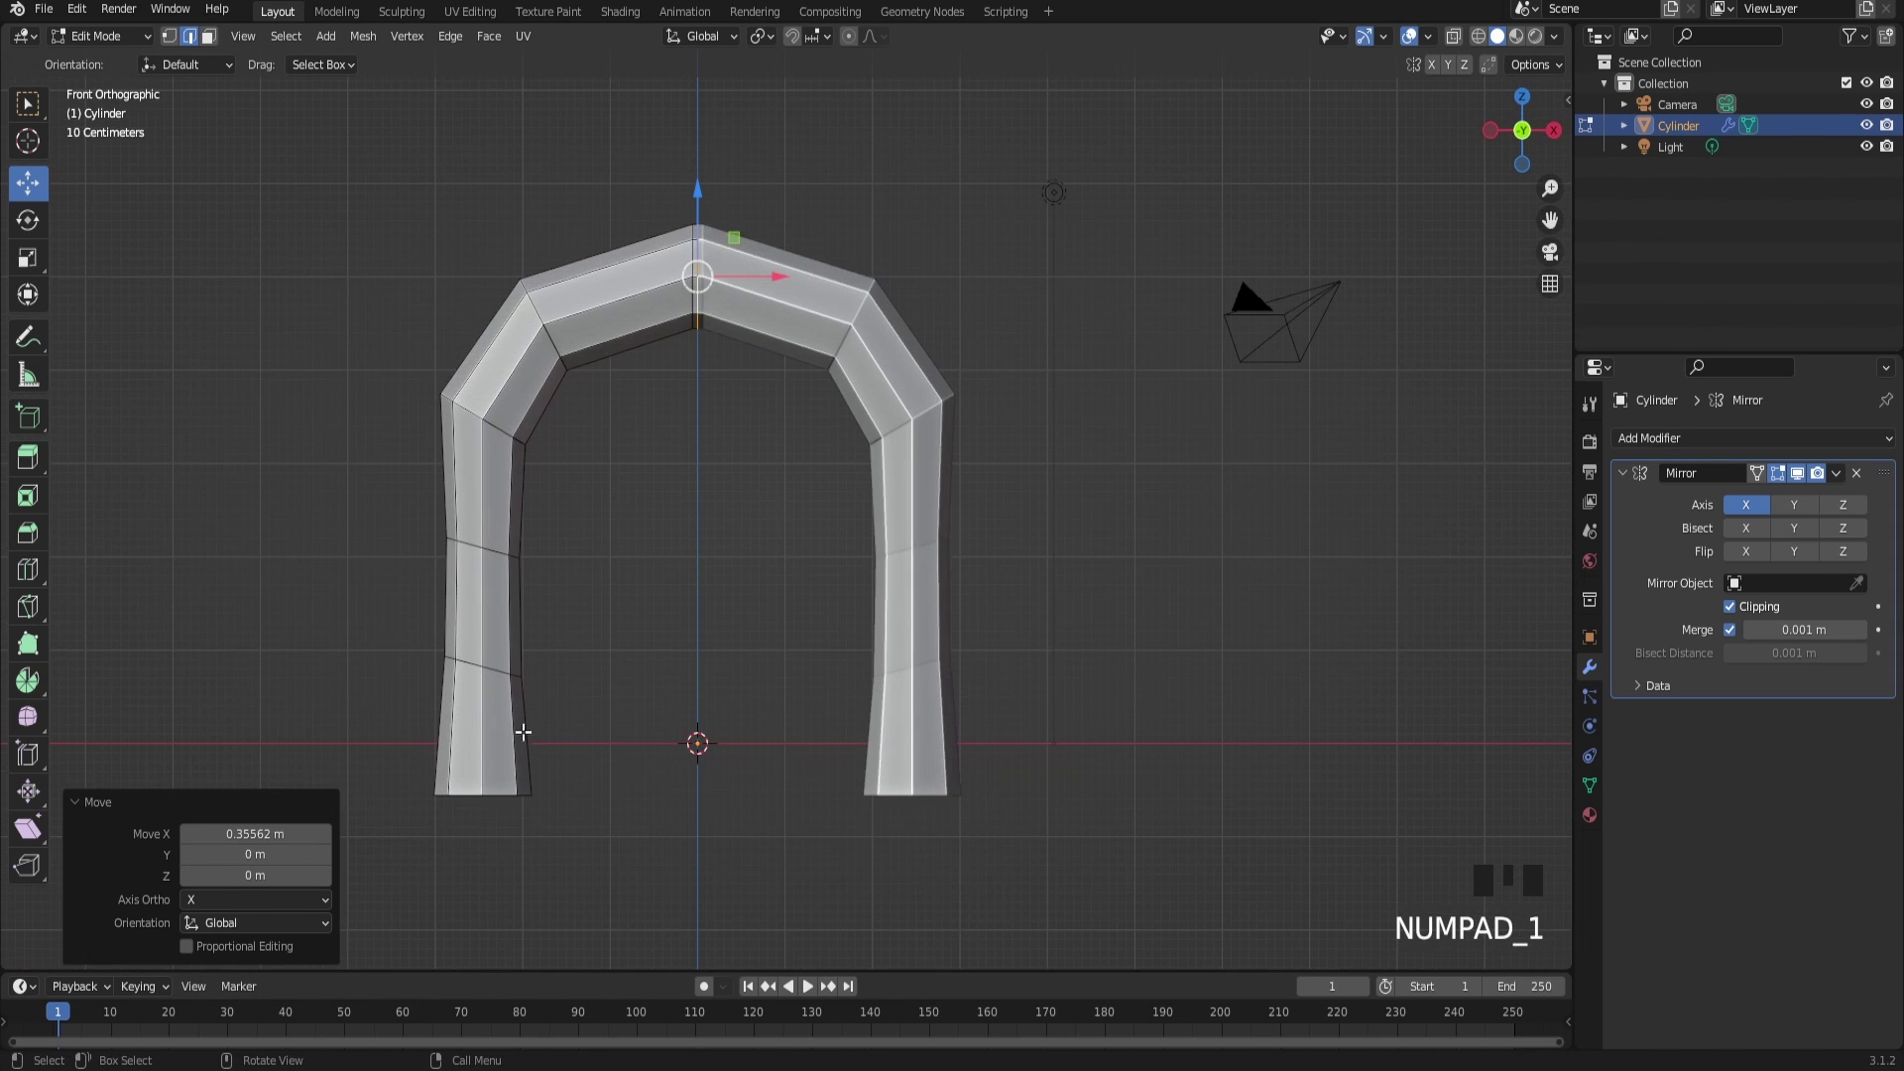
middle_click_drag(523, 735, 710, 526, "shift")
left_click(689, 552, "alt")
key("s")
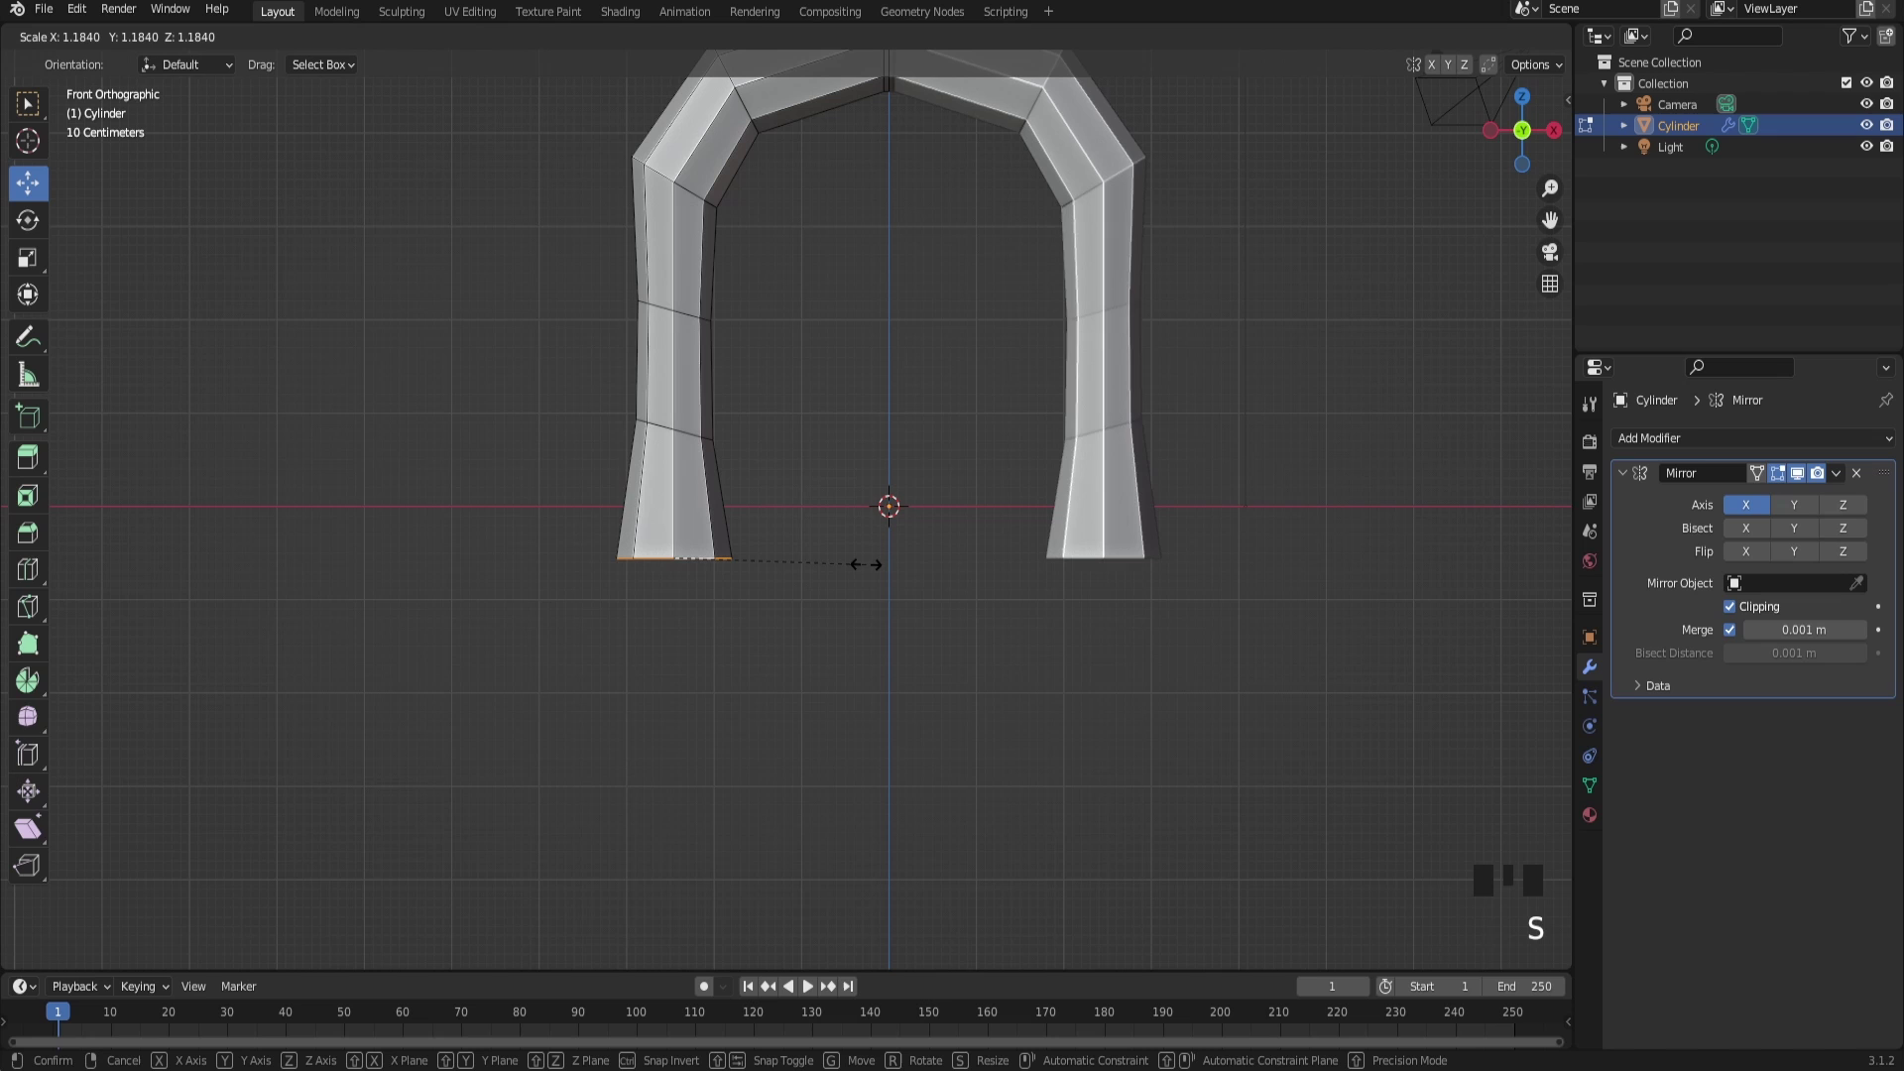
left_click(858, 564)
scroll(922, 637, "down", 2)
middle_click_drag(858, 563, 765, 566)
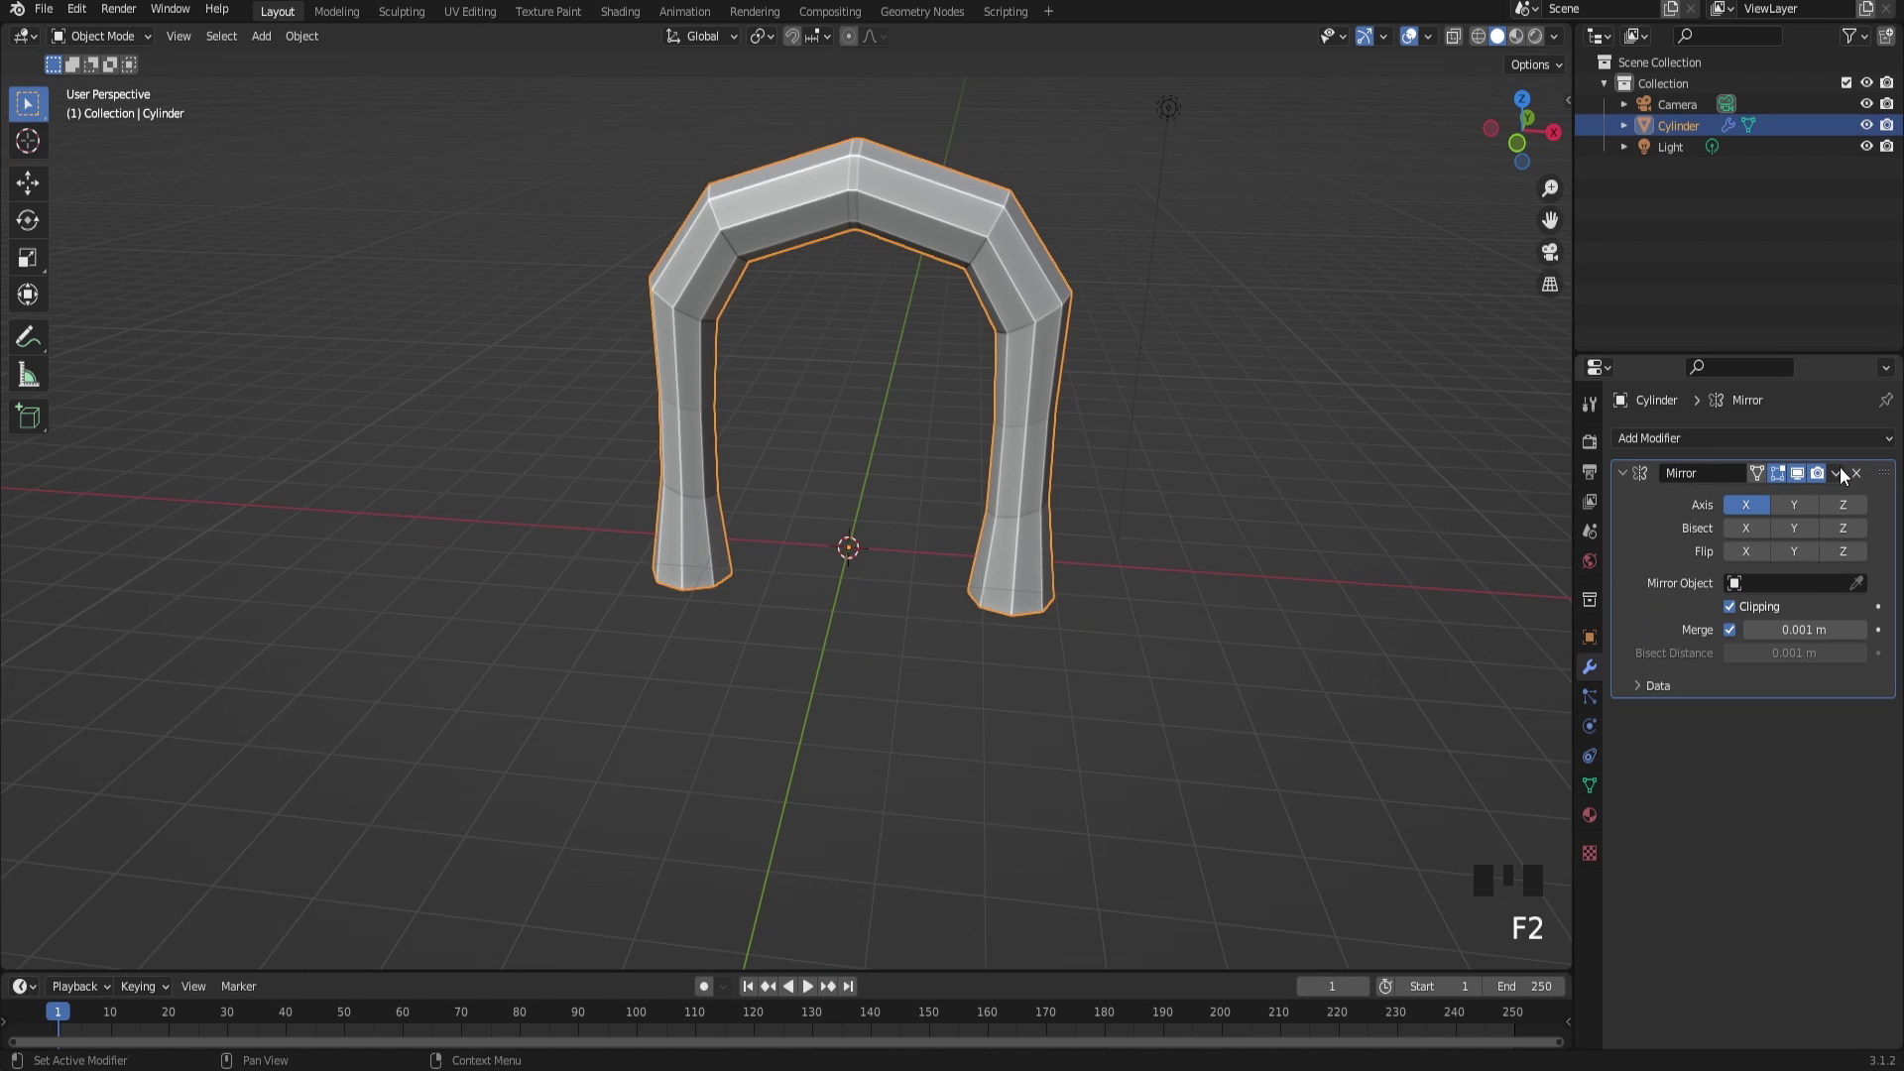
Step: Apply the Mirror modifier and enter Edit Mode on the arch
left_click(1837, 474)
left_click(1820, 498)
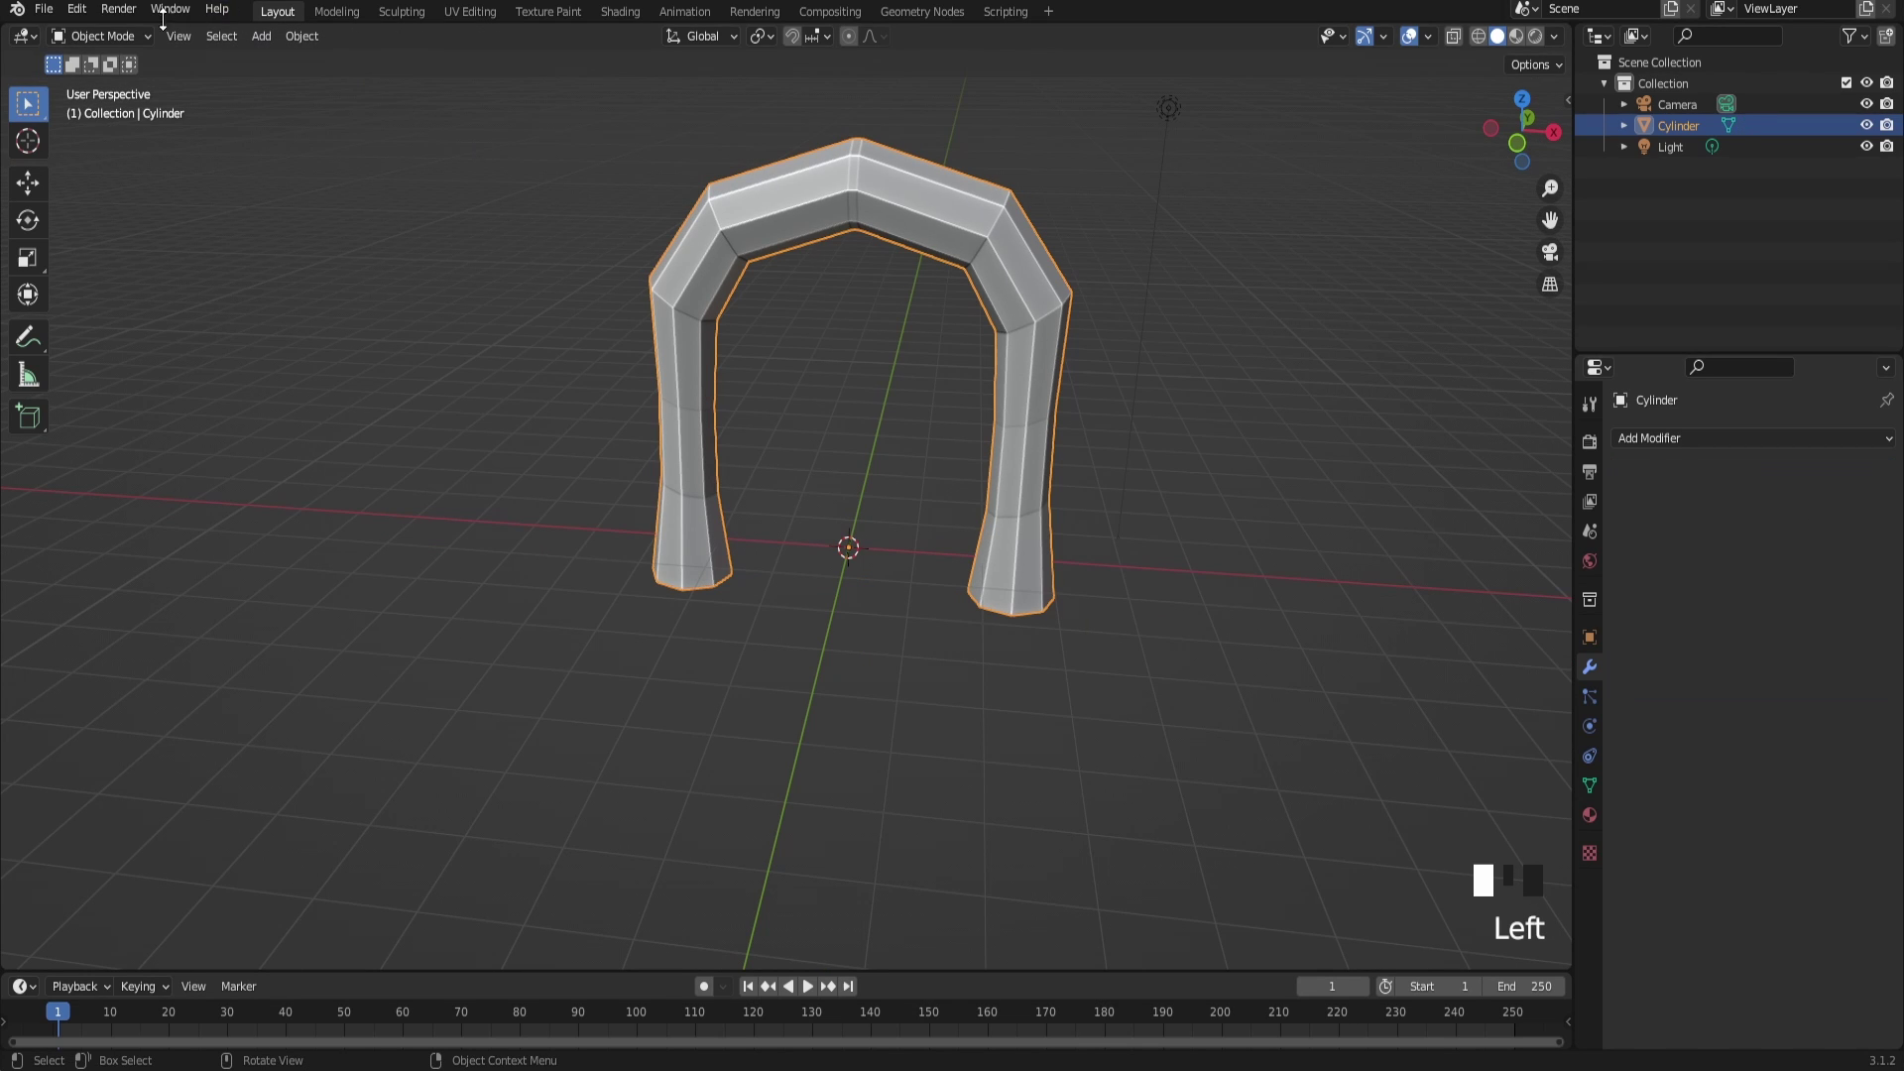
left_click(99, 36)
left_click(93, 79)
middle_click_drag(476, 456, 592, 455)
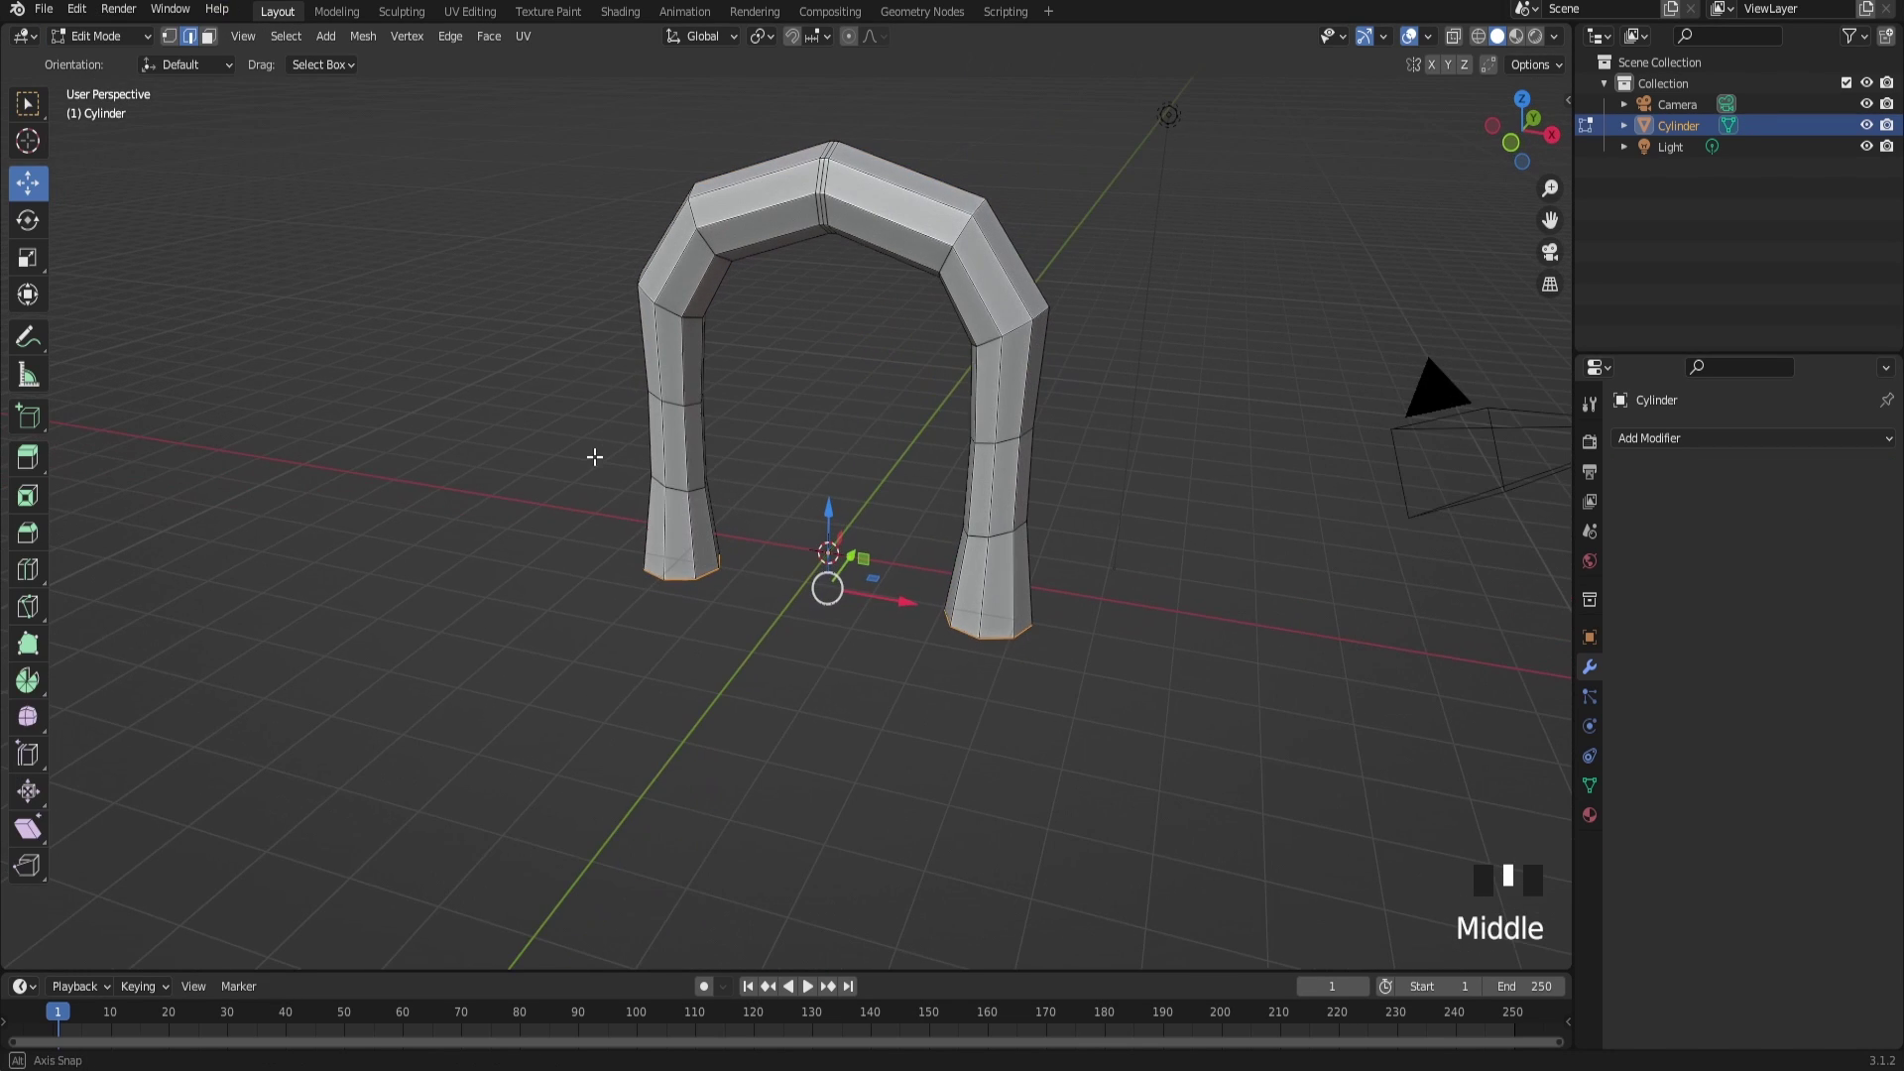
Step: Select the edge loop around the arch's inner opening
left_click(707, 454, "alt")
scroll(694, 455, "up", 2)
left_click(645, 436, "alt")
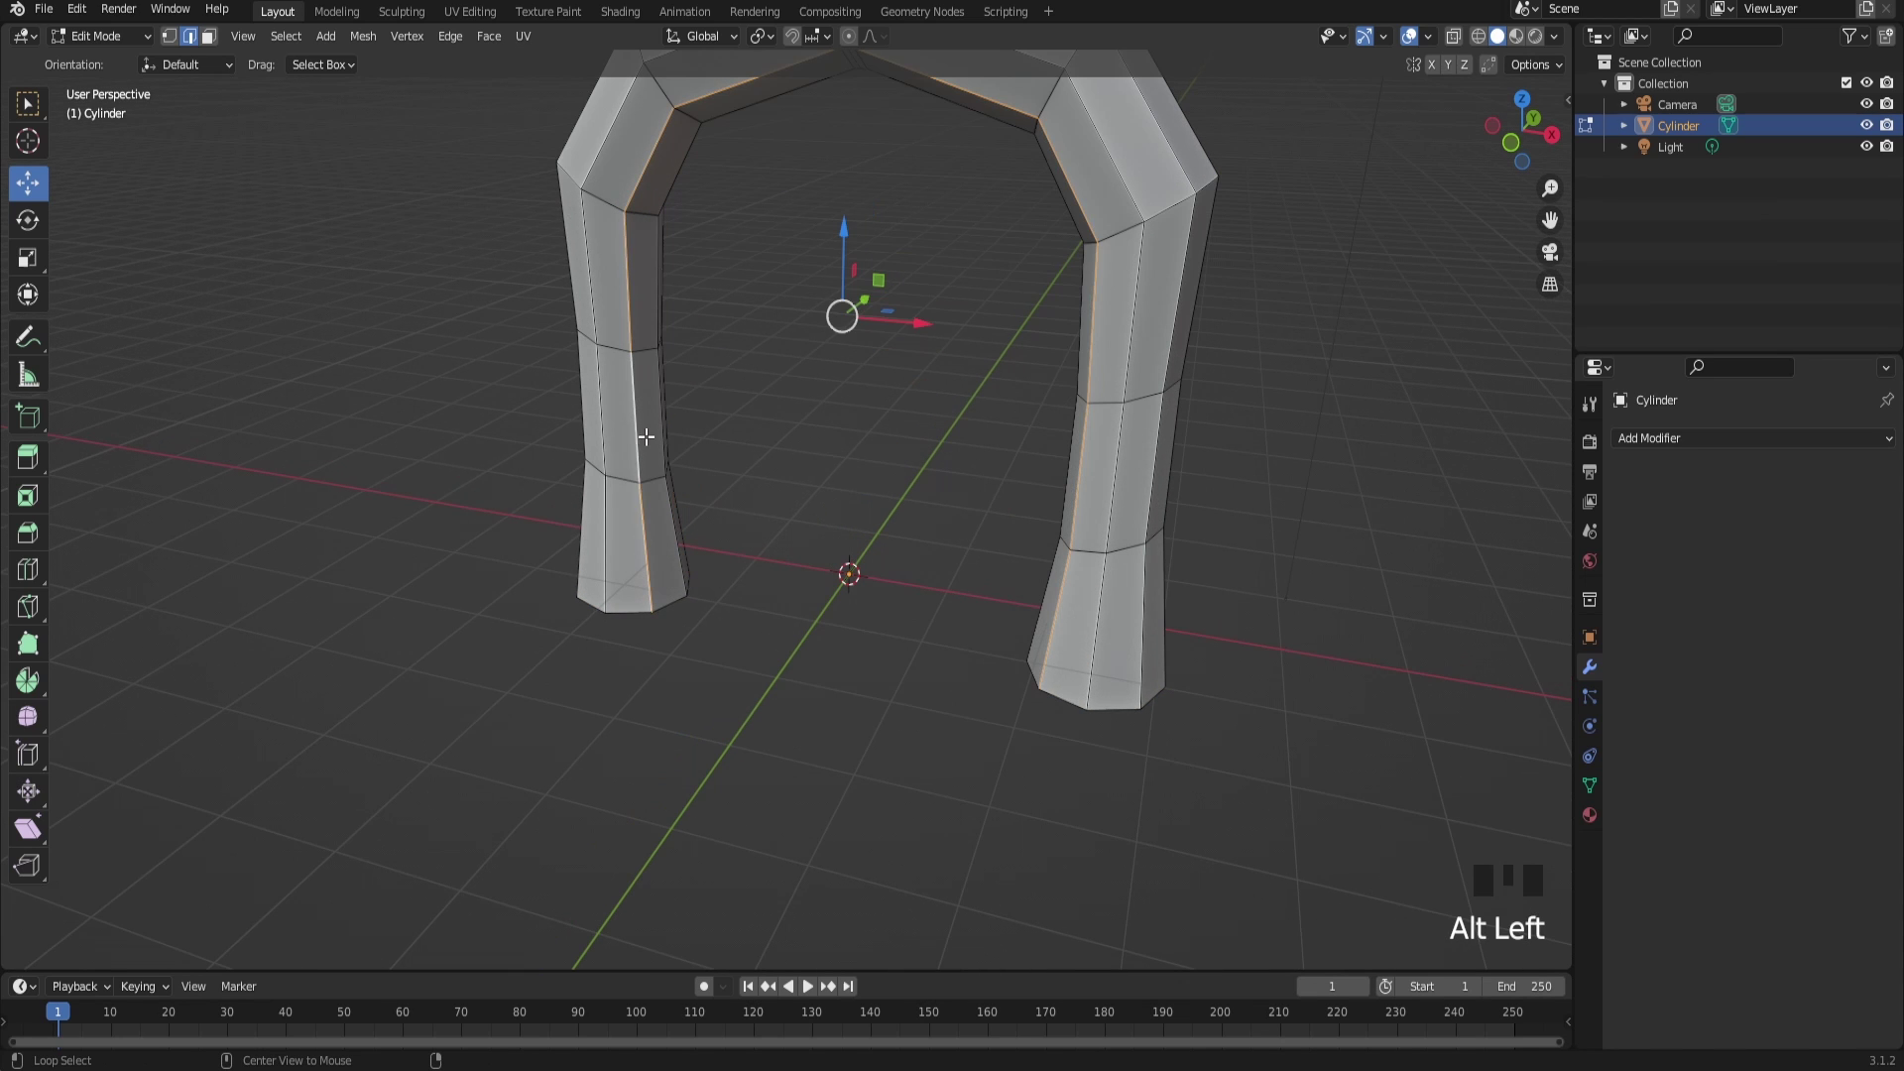
left_click(652, 436, "alt")
left_click(645, 429, "alt")
middle_click_drag(748, 412, 925, 390)
Step: Duplicate the inner loop, fill it with a face and extrude it 0.4473 m into a panel
key("shift+d")
key("f")
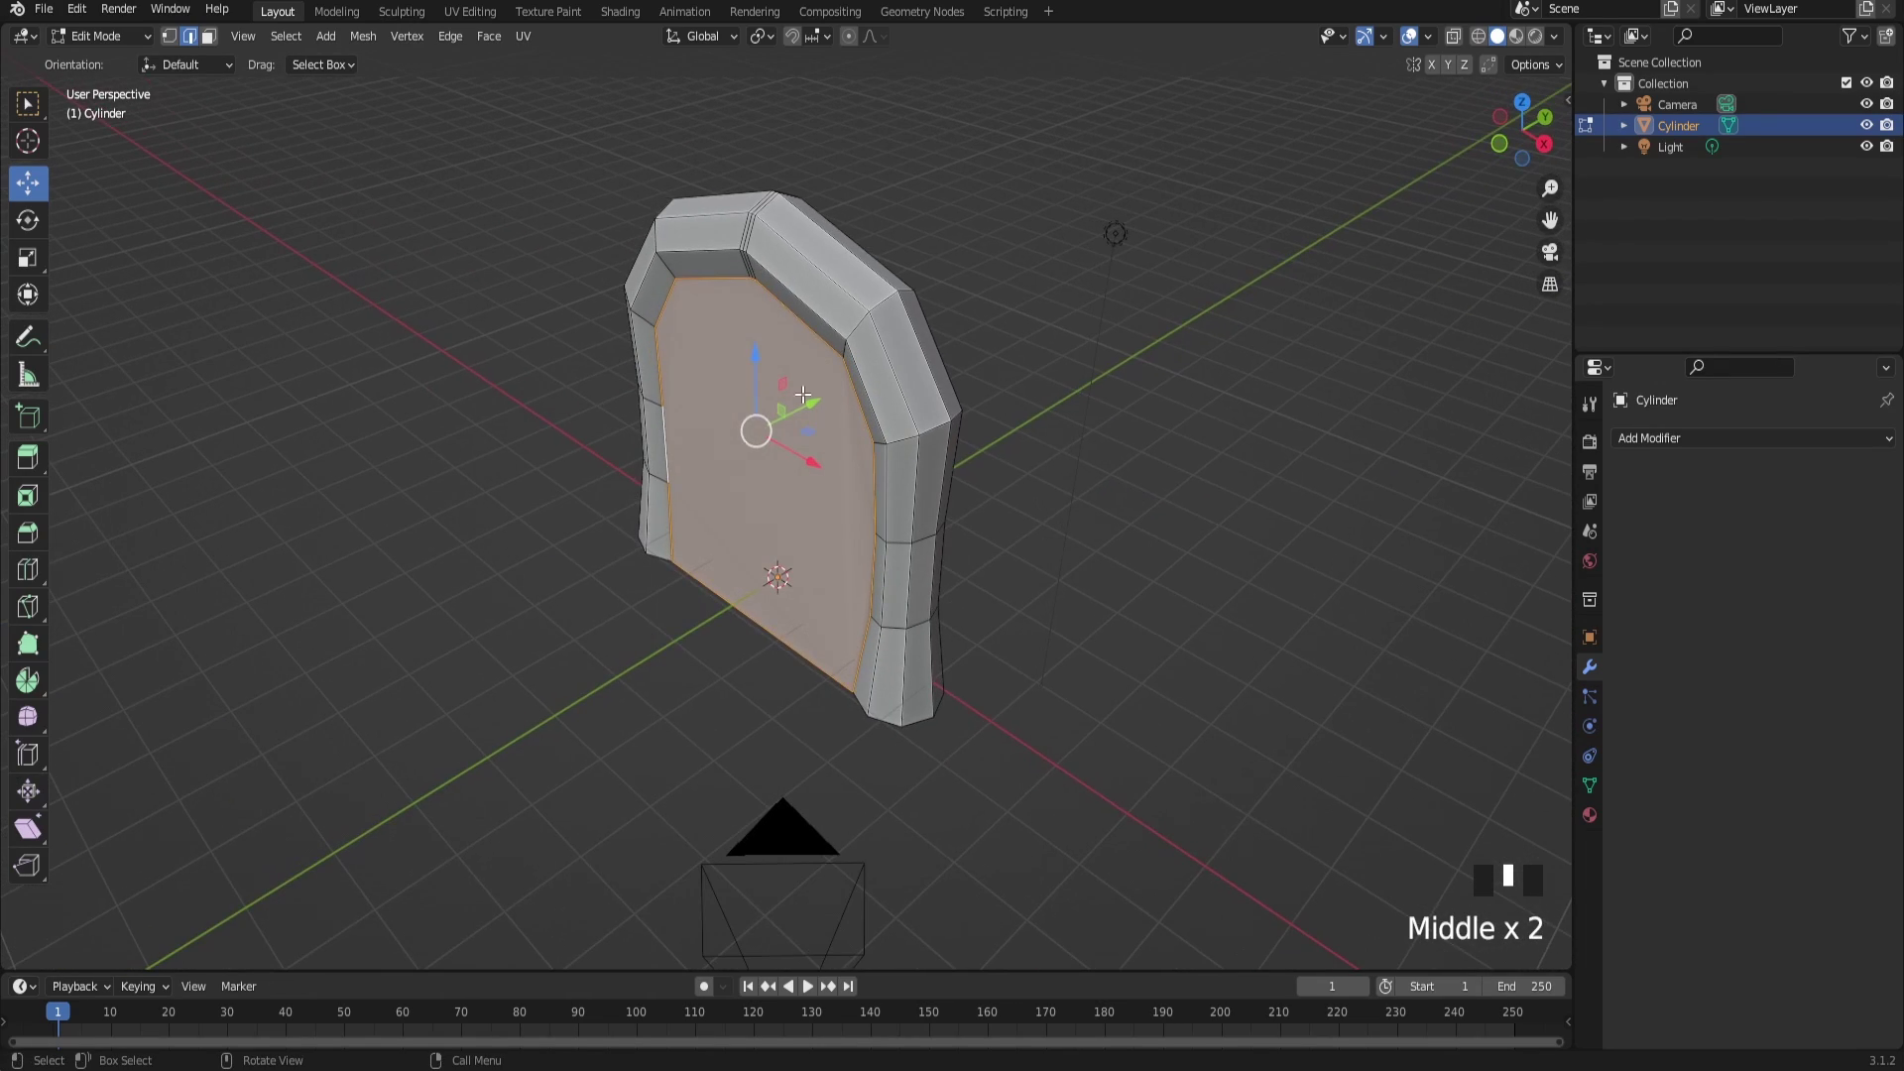
middle_click_drag(803, 394, 895, 533)
key("e")
left_click(831, 585)
Step: Select the whole inner panel with Ctrl+L and separate it into Cylinder.001
key("ctrl+l")
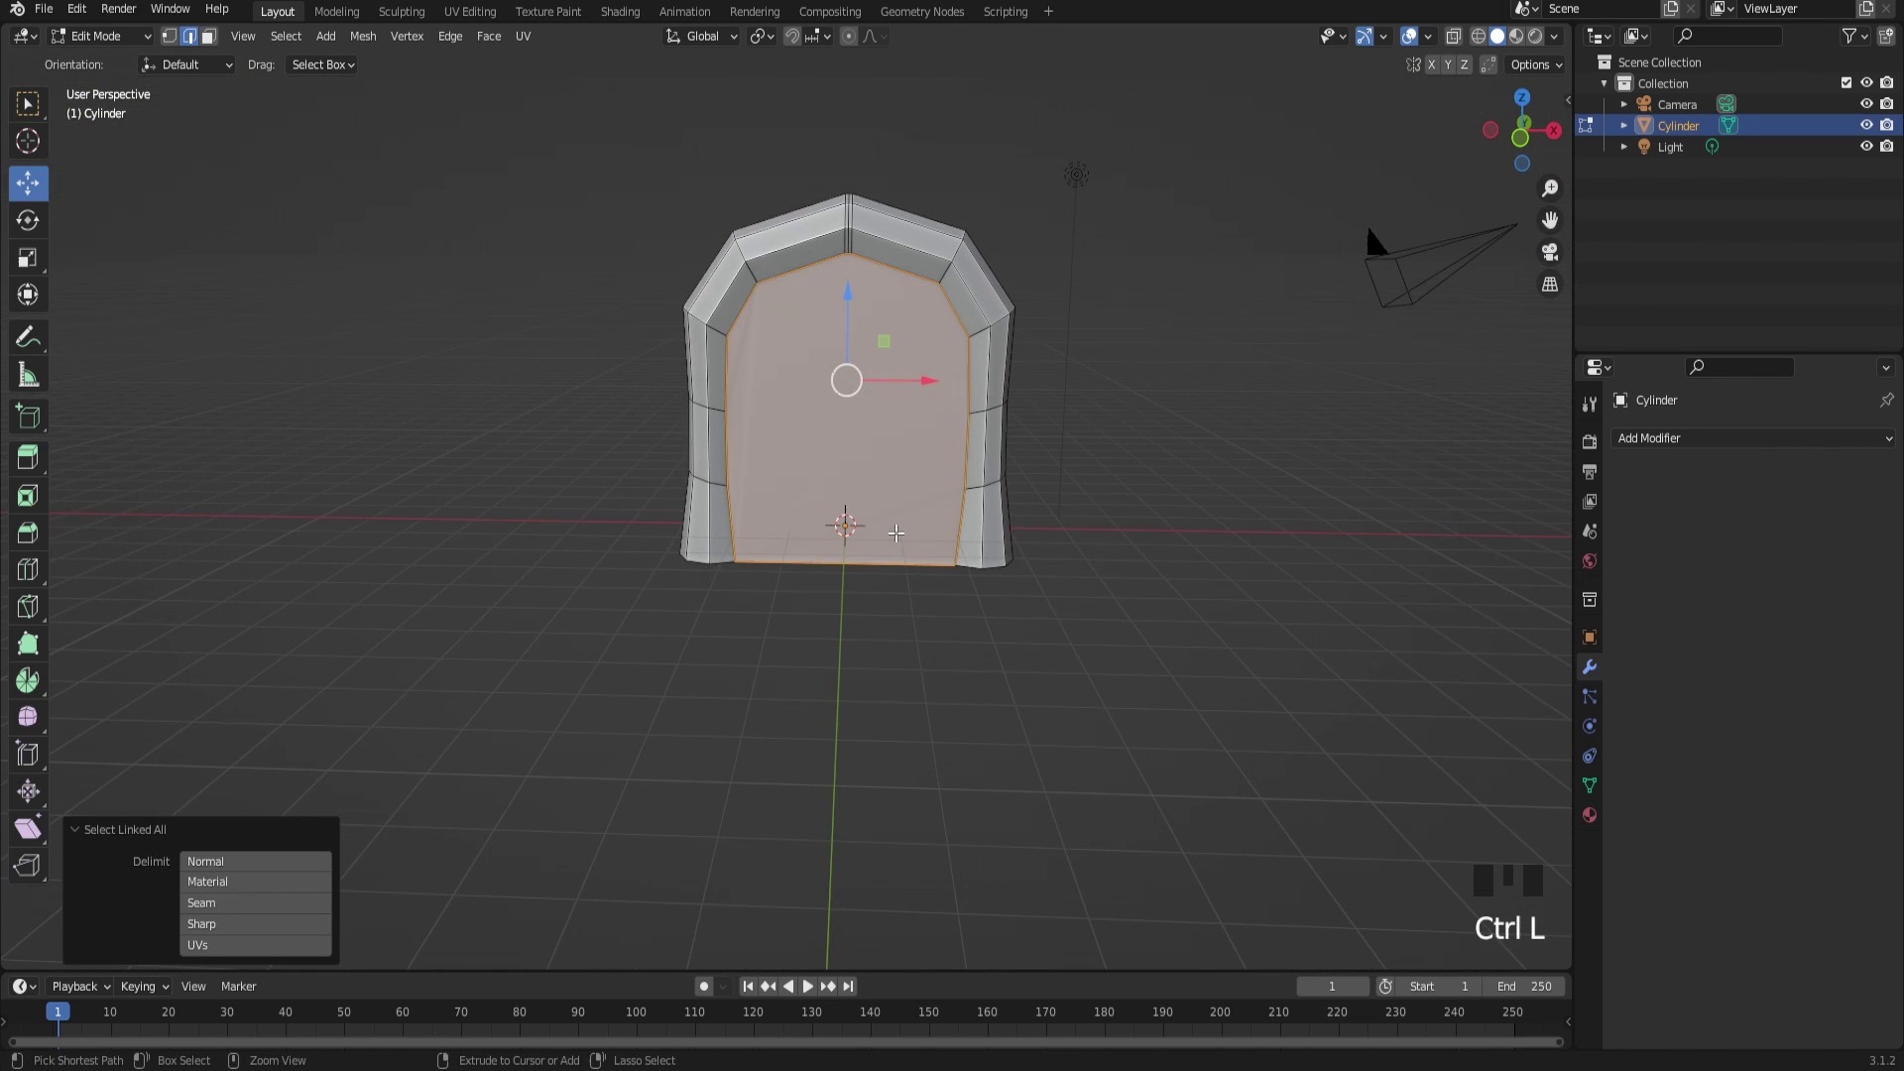
scroll(934, 592, "down", 1)
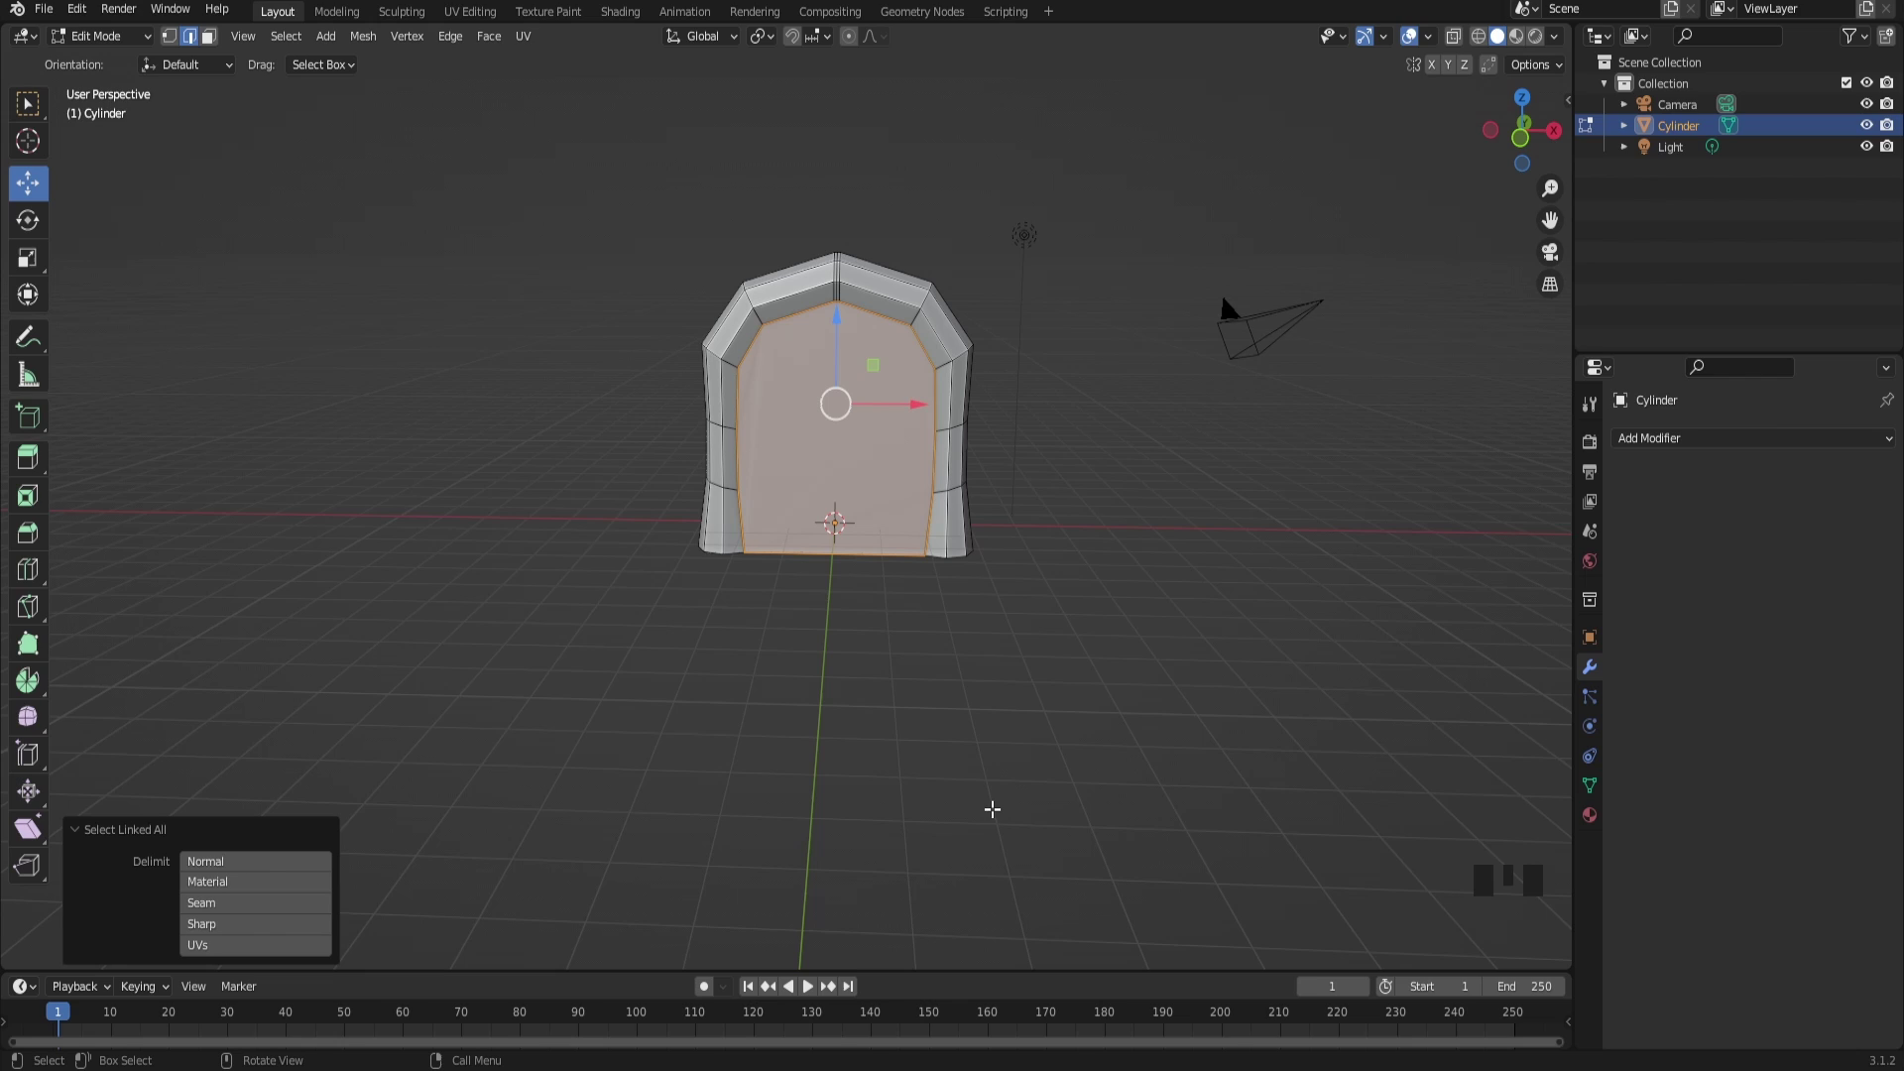
key("p")
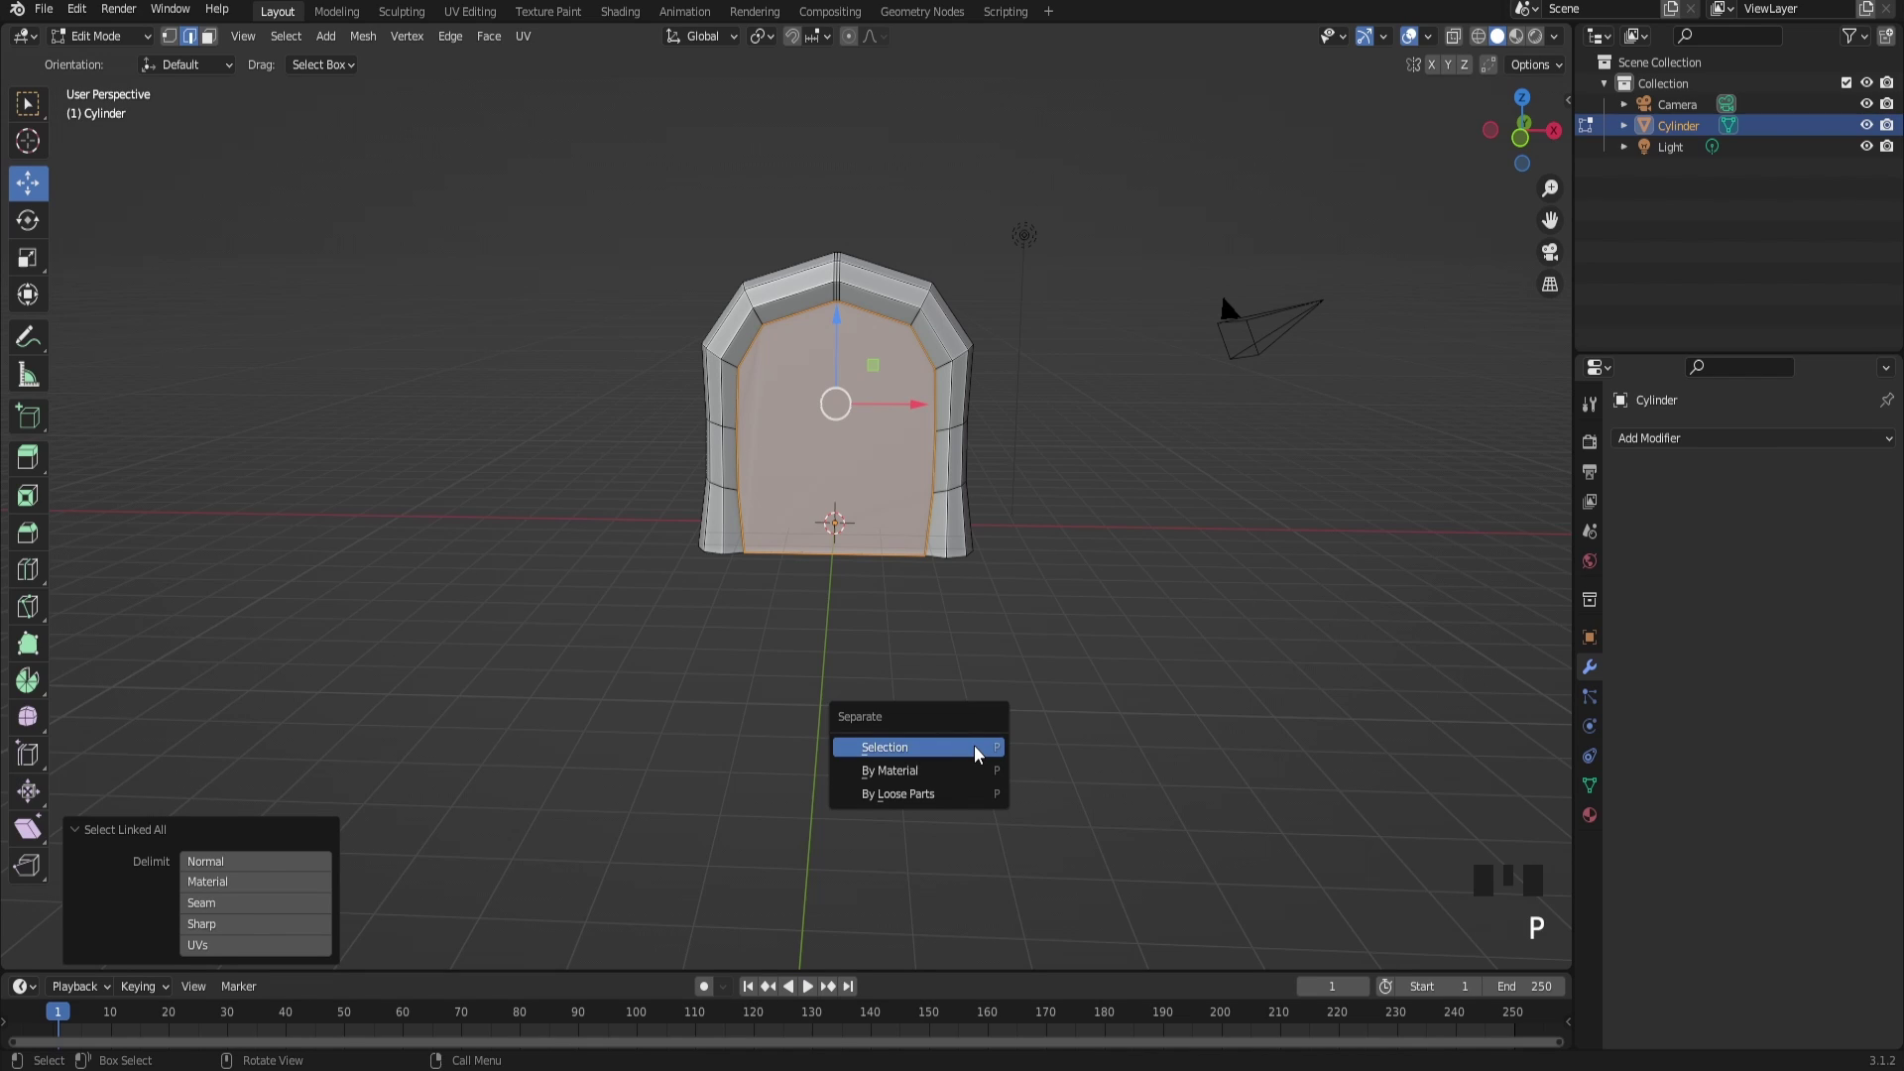
left_click(942, 747)
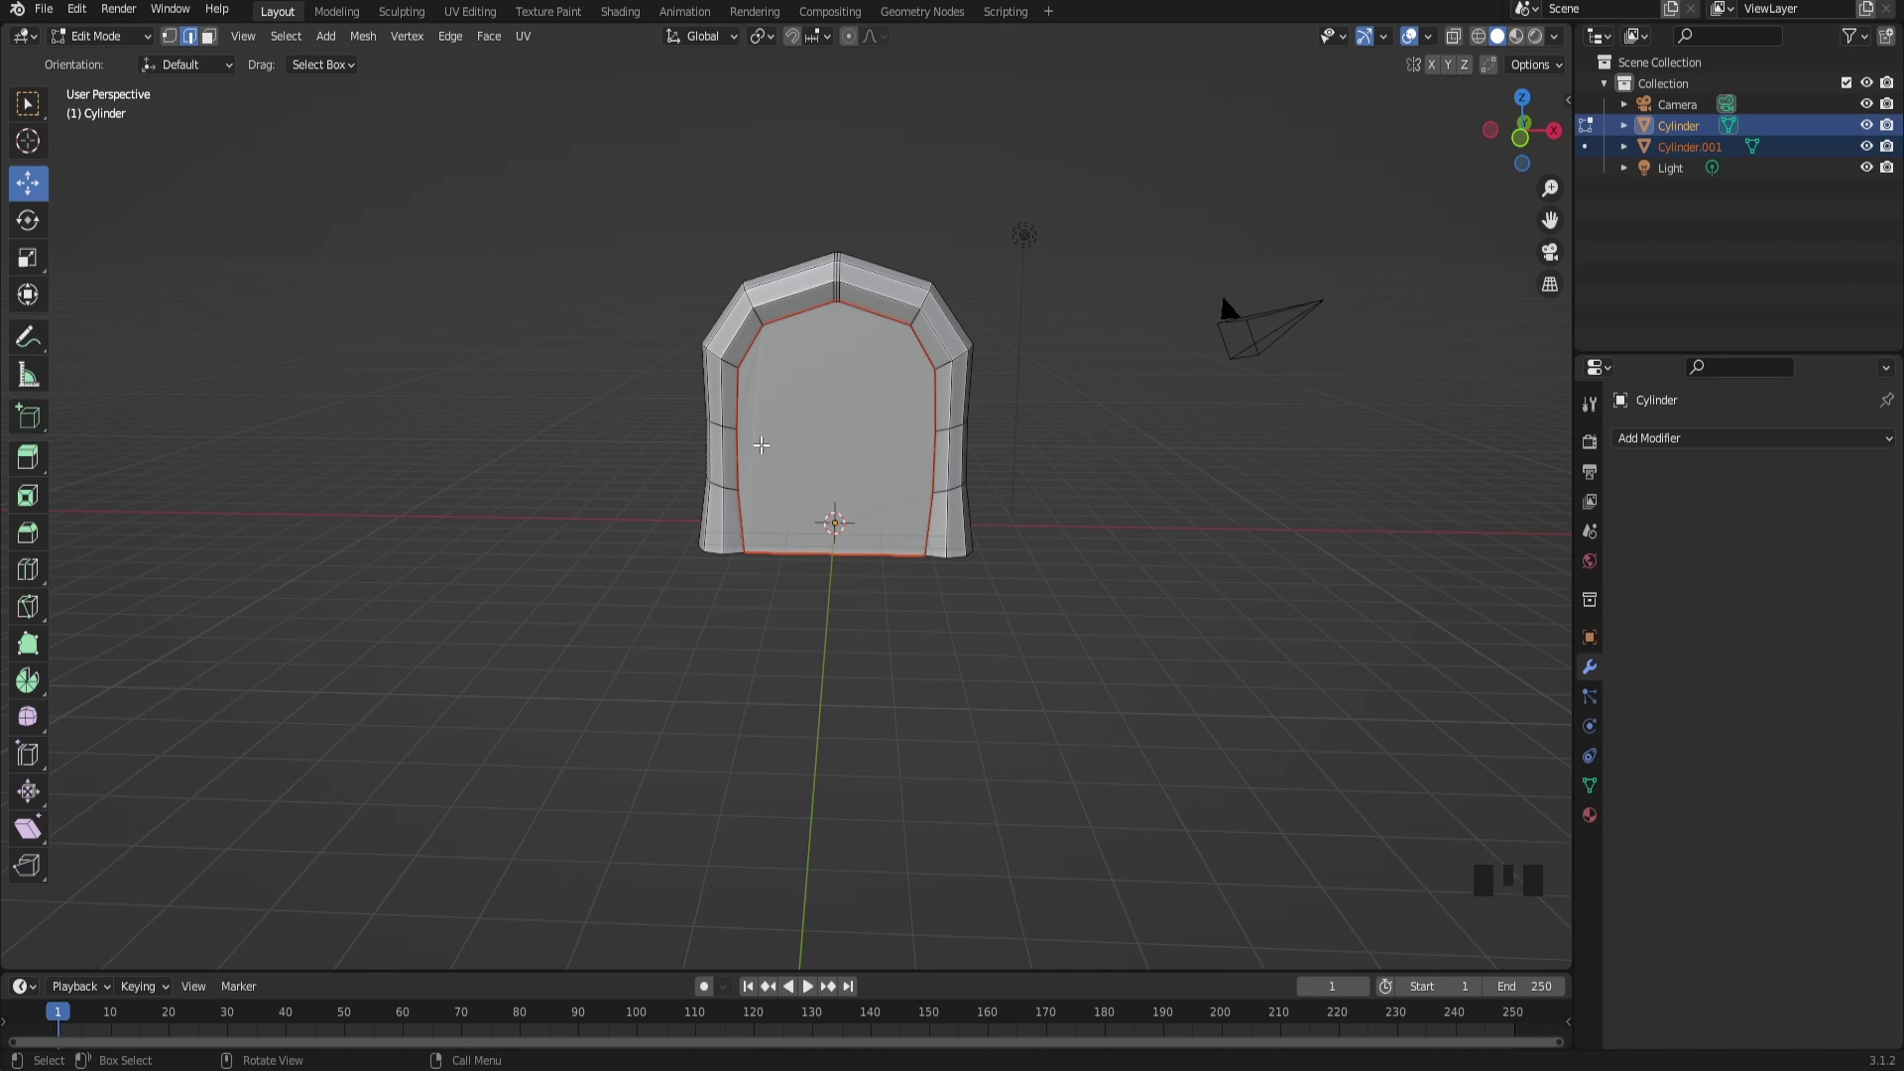
Step: Select the ten edge loops running around the arch and its pillars
scroll(914, 539, "up", 5)
scroll(599, 327, "down", 4)
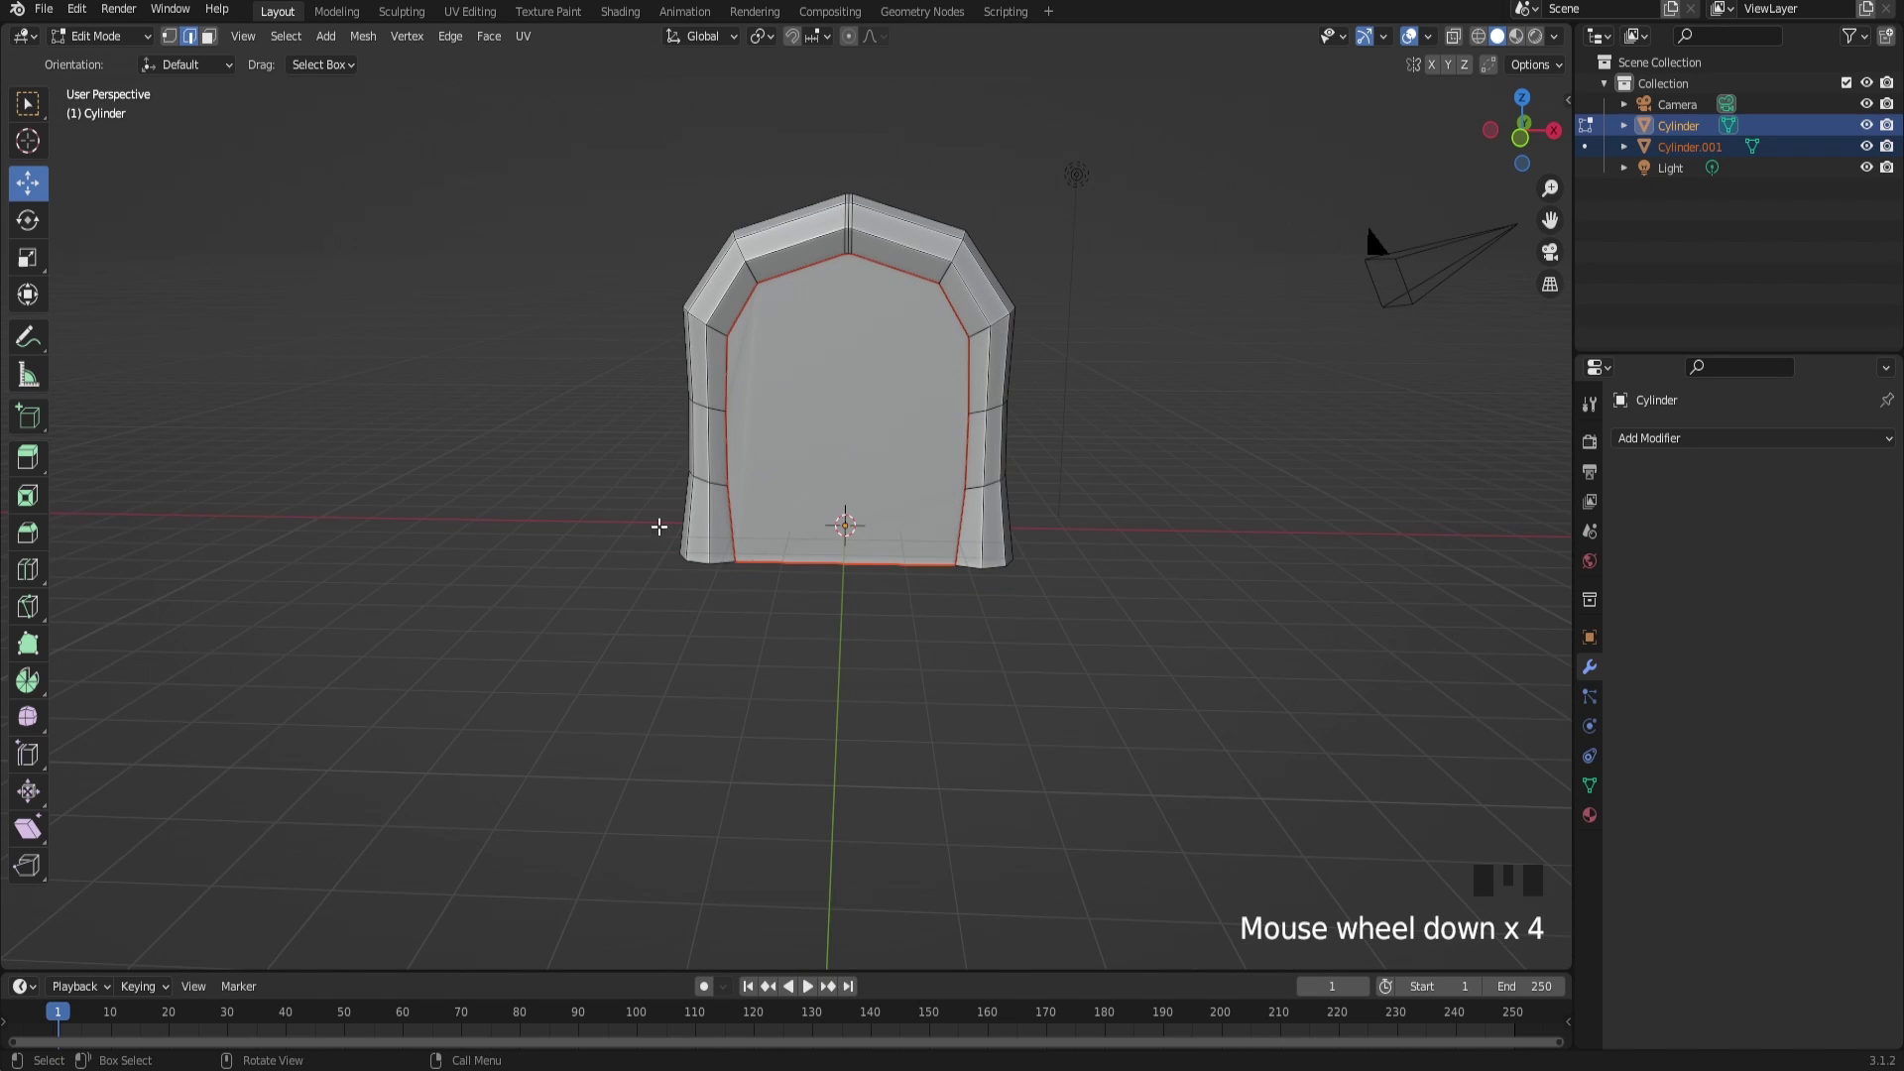
scroll(659, 527, "up", 1)
left_click(682, 476, "alt")
left_click(678, 380, "alt+shift")
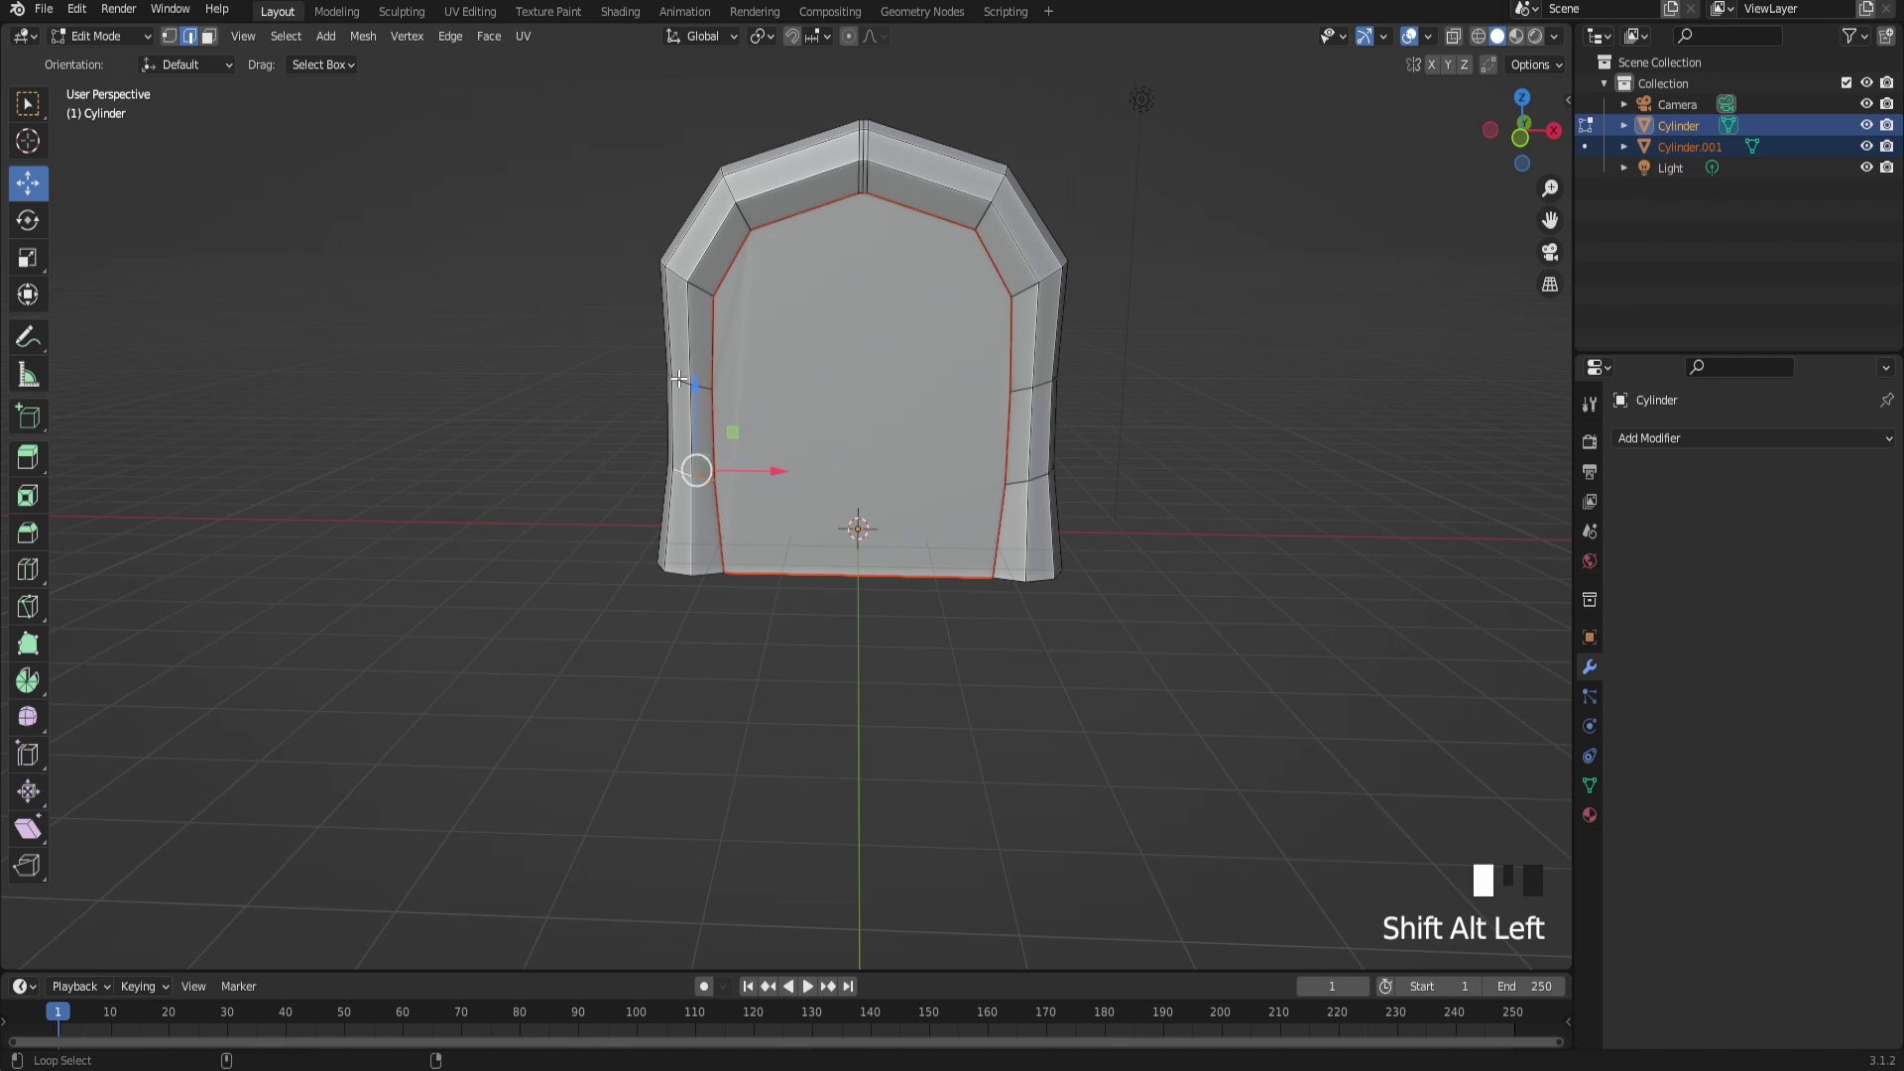
left_click(676, 277, "alt+shift")
left_click(695, 387, "alt+shift")
left_click(729, 179, "alt+shift")
left_click(862, 149, "alt+shift")
left_click(992, 178, "alt+shift")
left_click(1037, 278, "alt+shift")
left_click(1031, 382, "alt+shift")
left_click(1032, 476, "alt+shift")
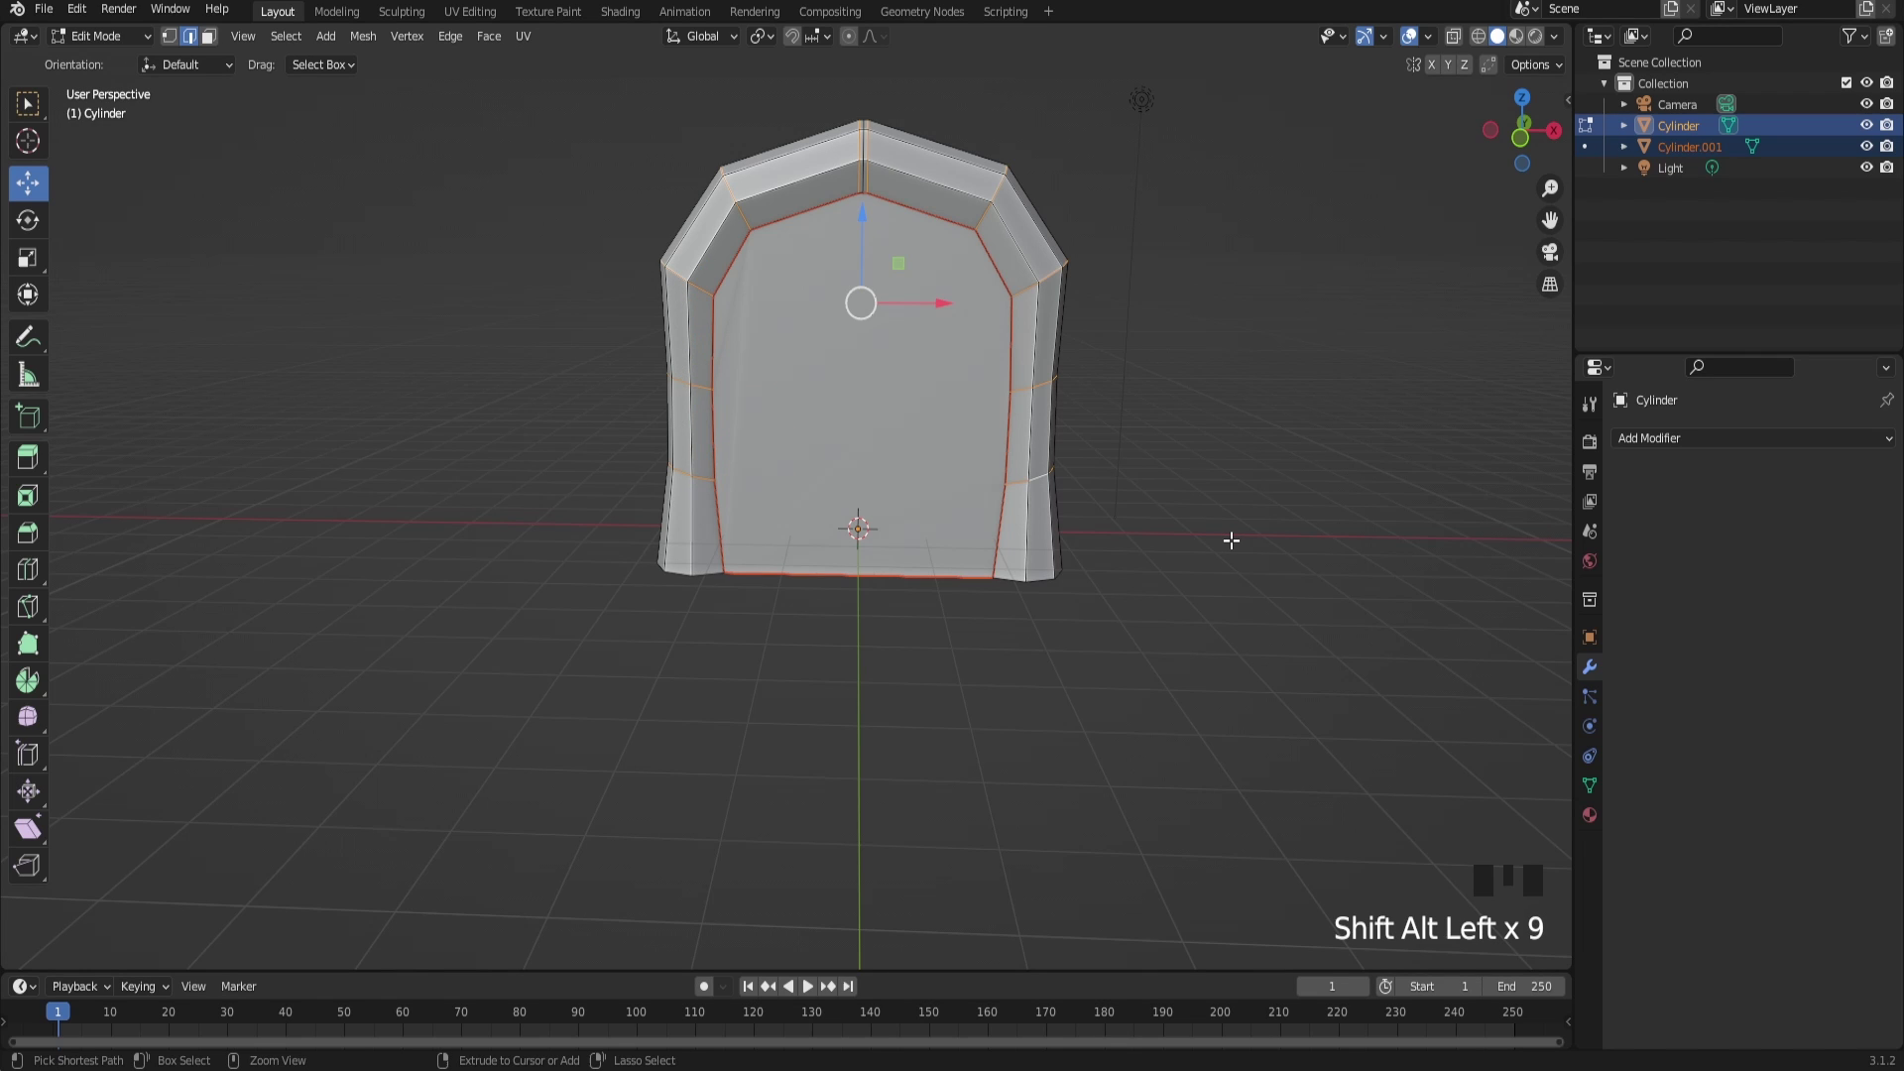
Step: Bevel the selected edge loops into bands
key("ctrl+b")
left_click(1240, 553)
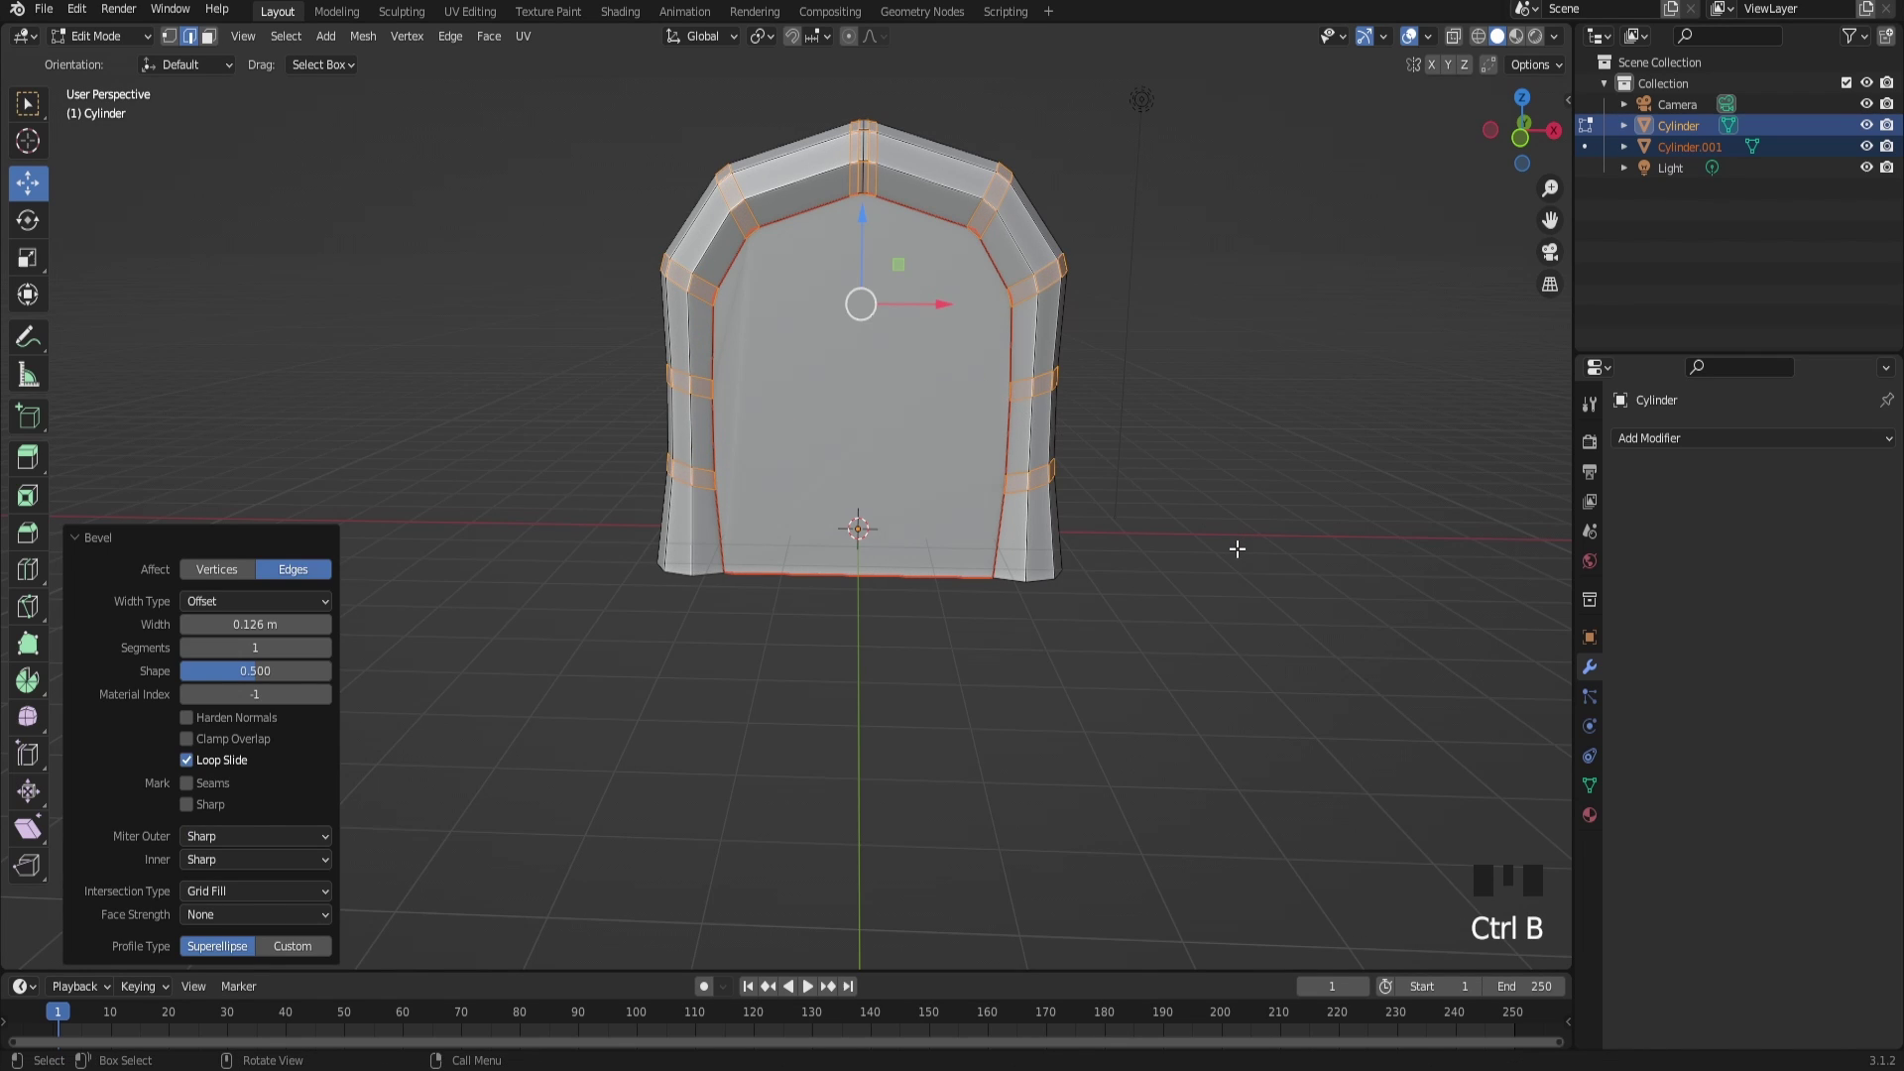
scroll(1224, 545, "up", 2)
middle_click_drag(1223, 545, 1071, 833, "shift")
scroll(647, 527, "up", 2, "ctrl")
scroll(647, 527, "up", 5)
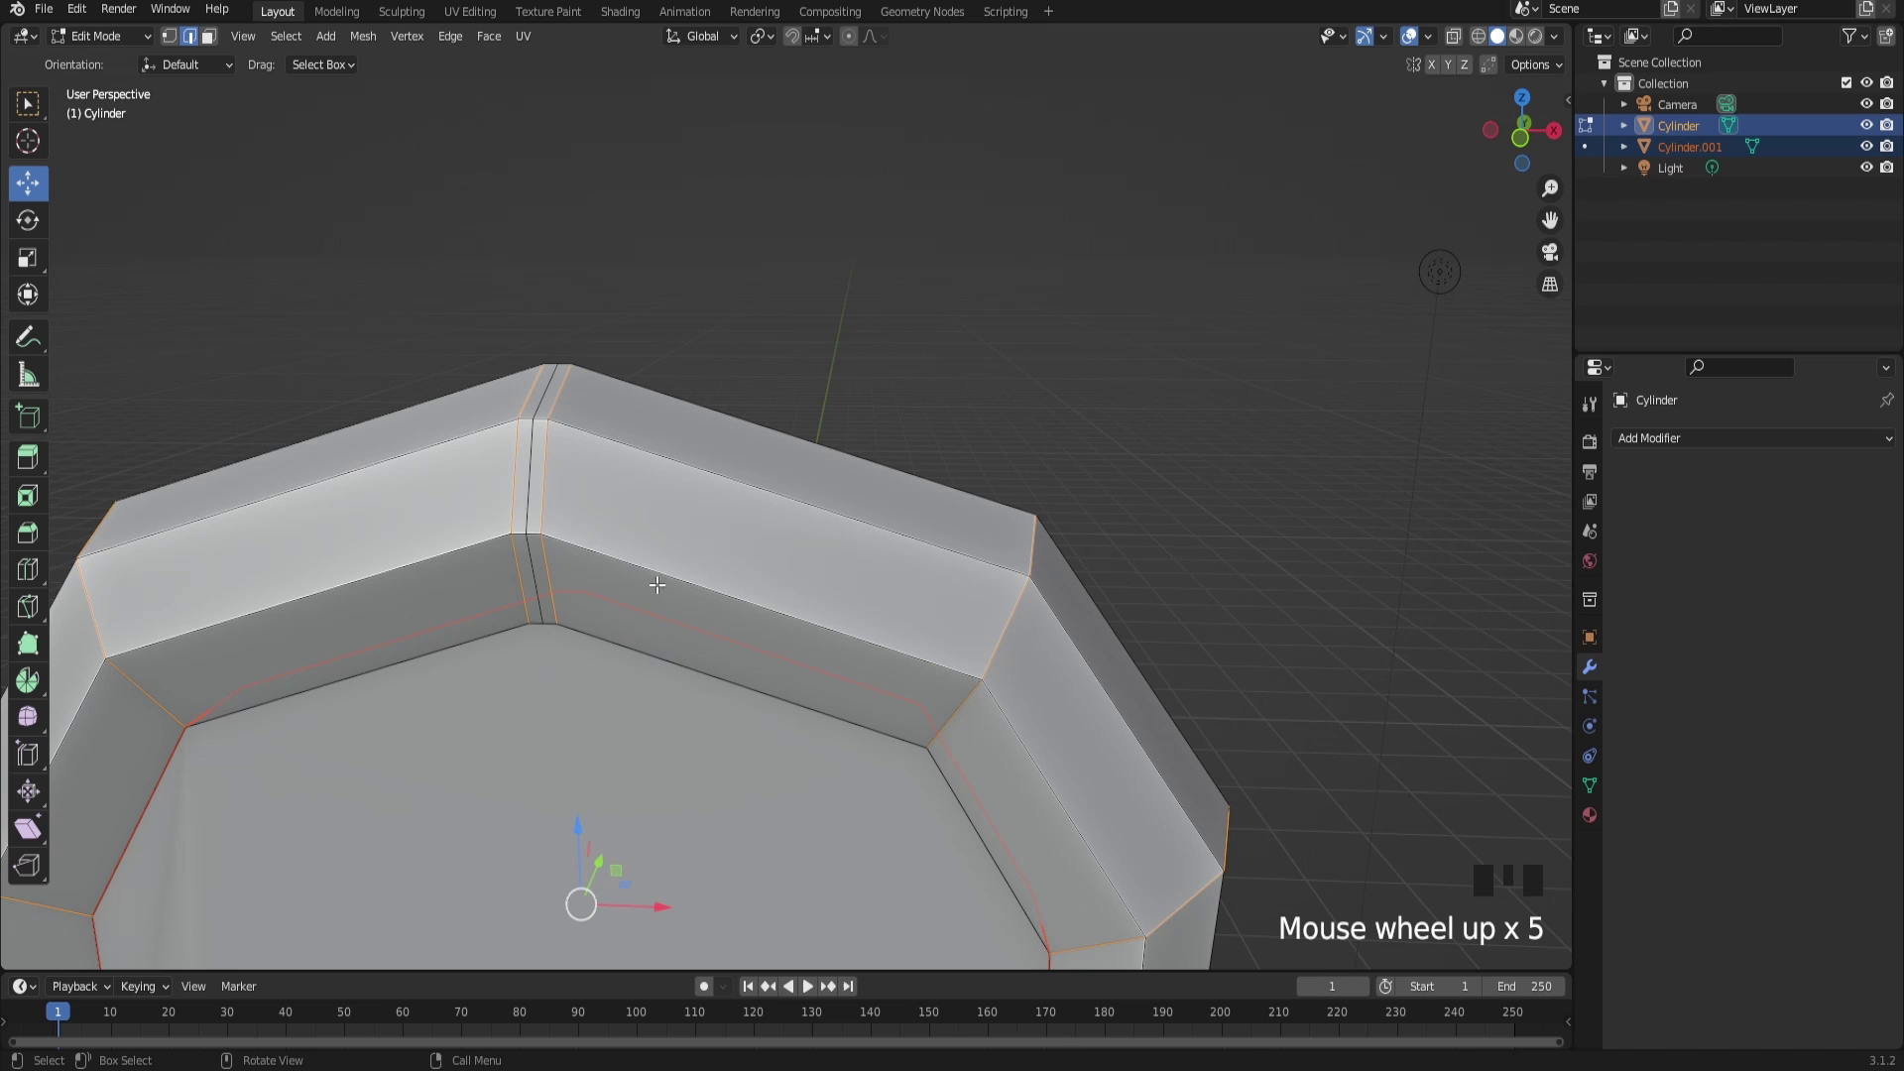
Step: Extrude the band faces and shrink them to 0.879 around individual origins
left_click(516, 562, "alt")
scroll(543, 716, "down", 3)
middle_click_drag(544, 716, 585, 596, "shift")
key("e")
left_click(760, 38)
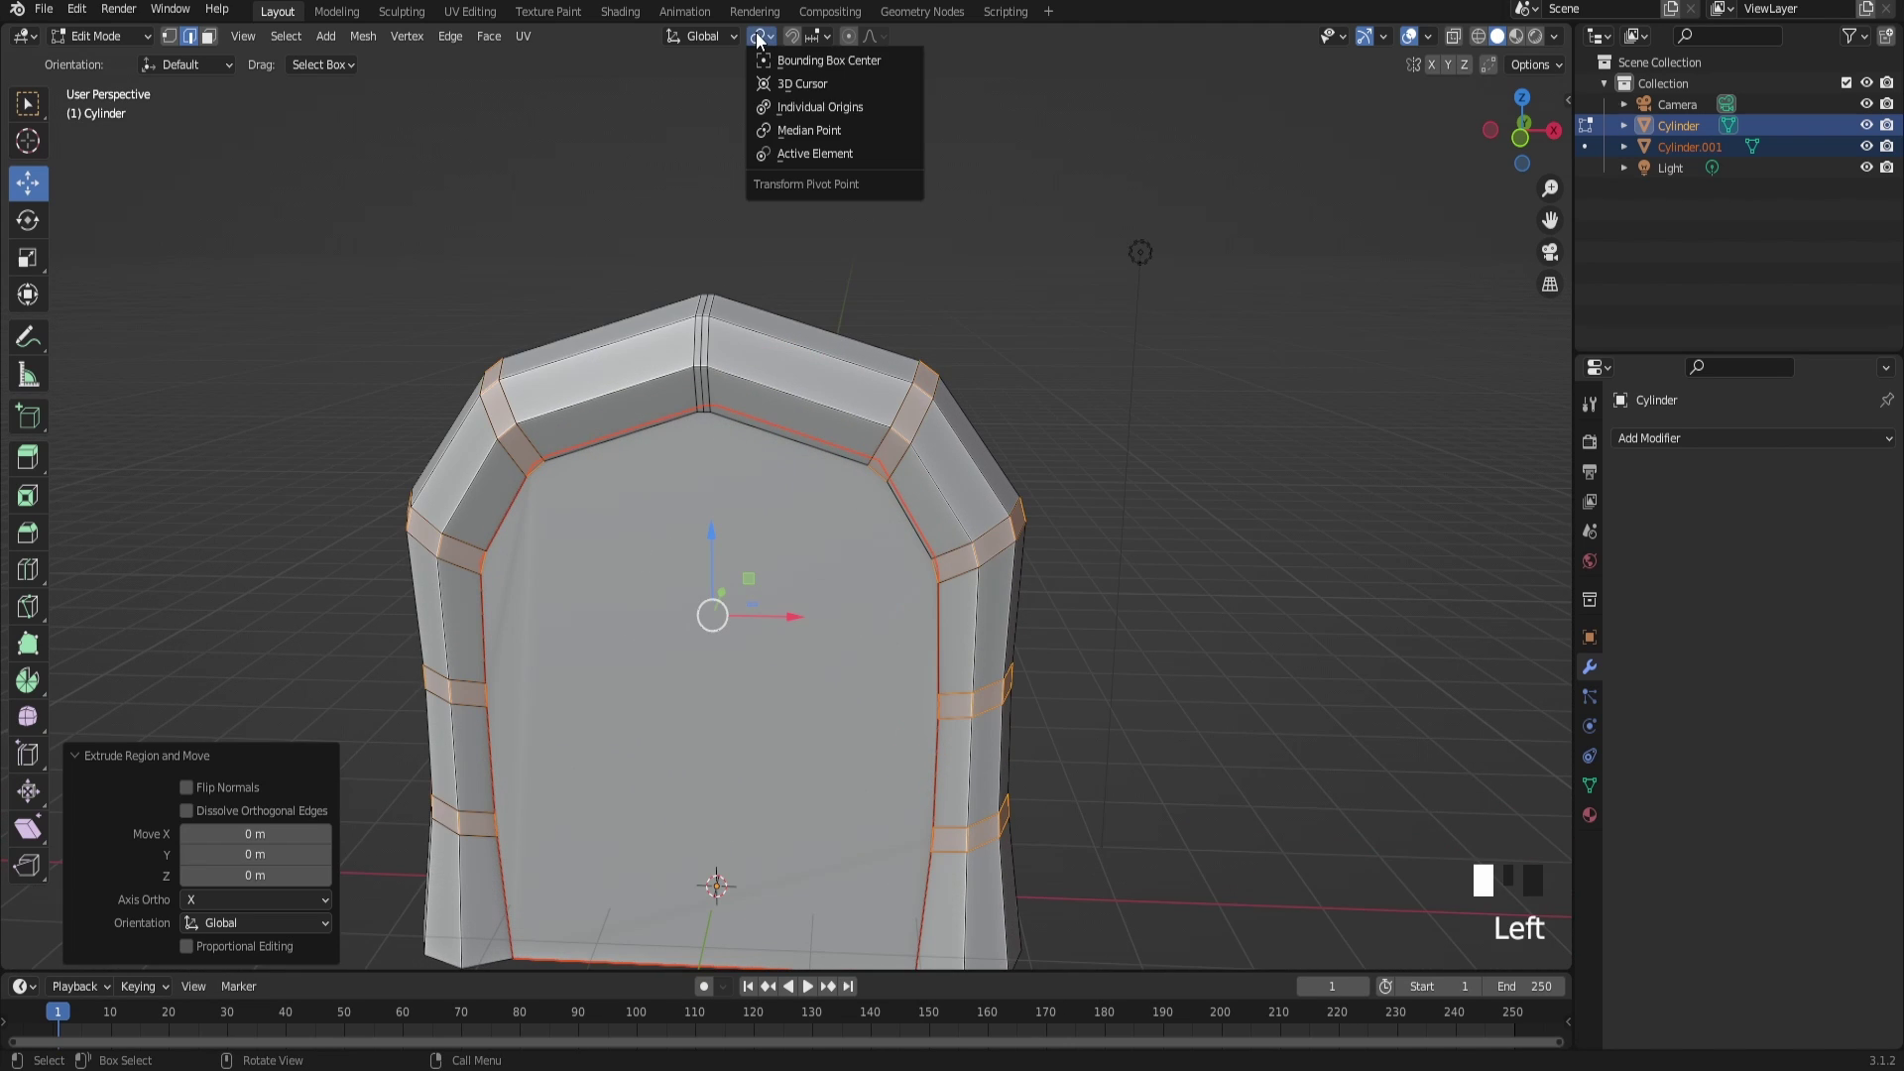
left_click(797, 106)
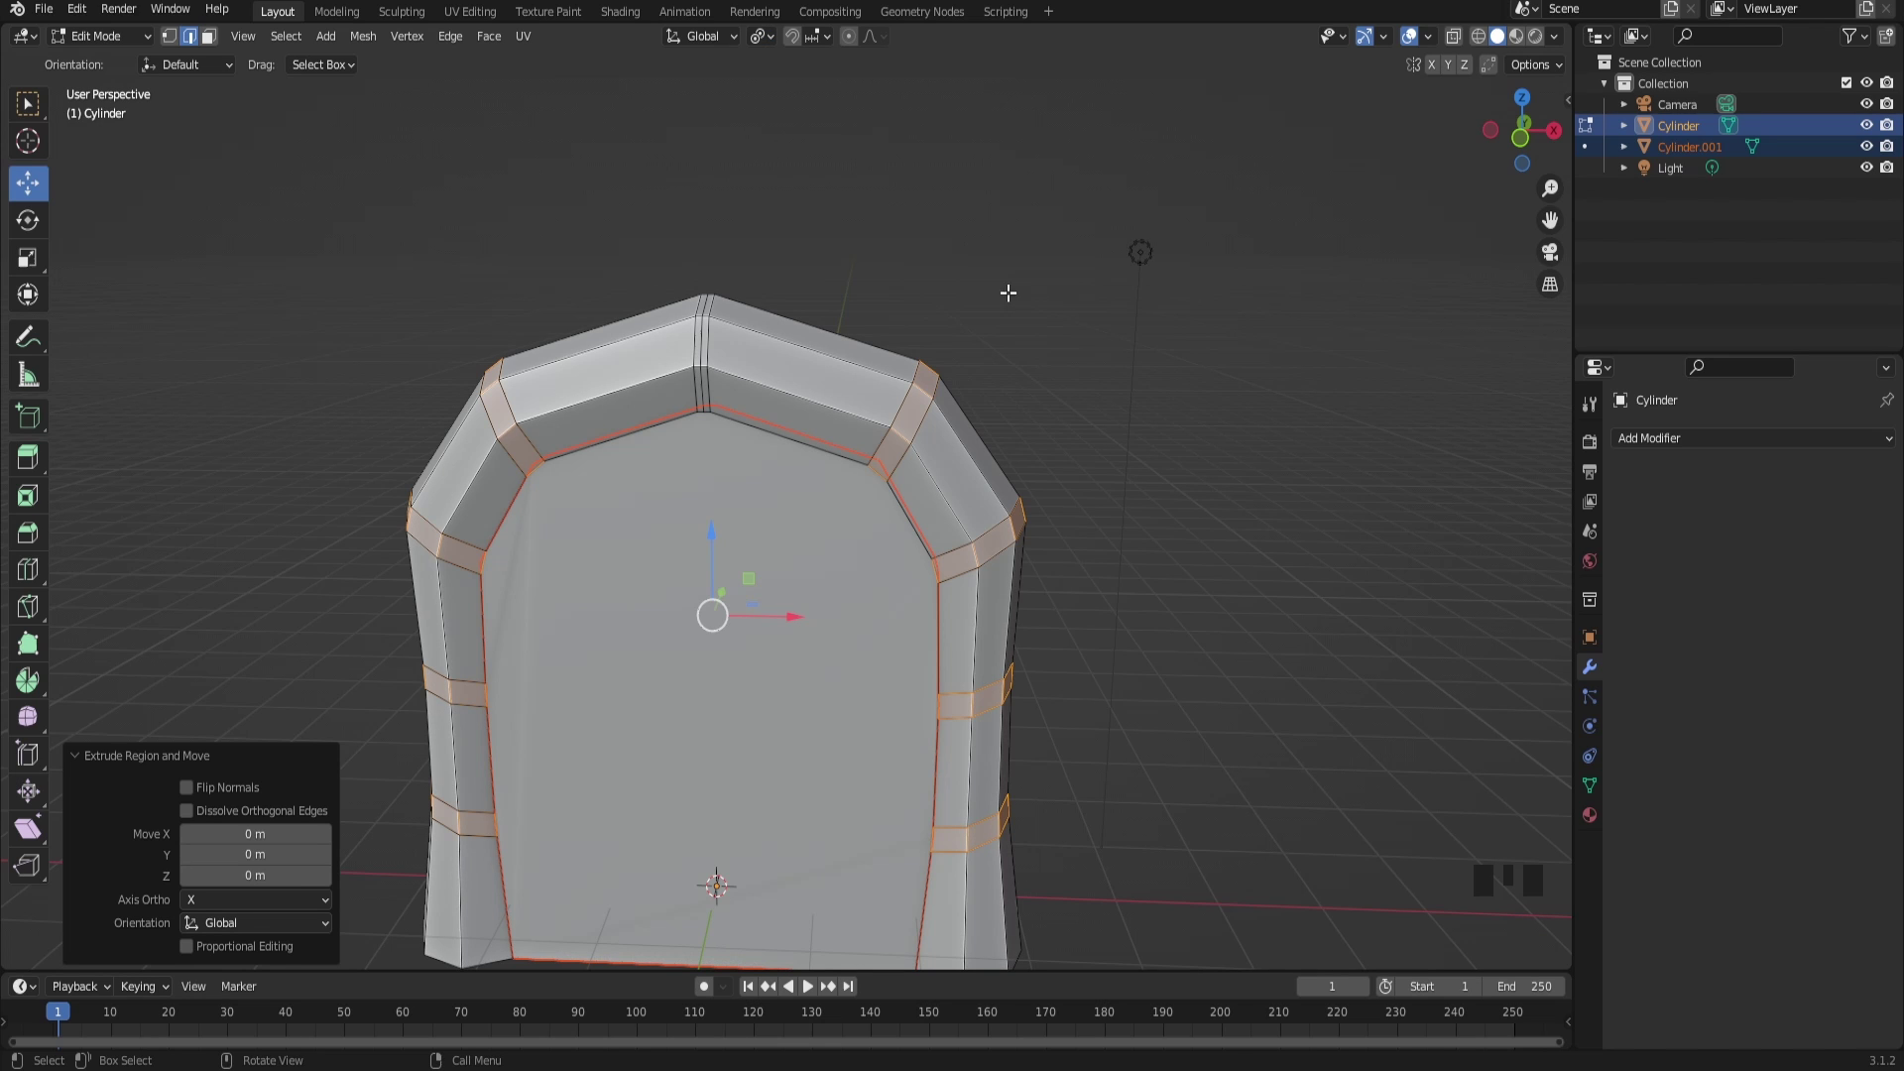
key("s")
left_click(1204, 496)
Step: Separate the band faces into Cylinder.002 and return to Object Mode
middle_click(1190, 340)
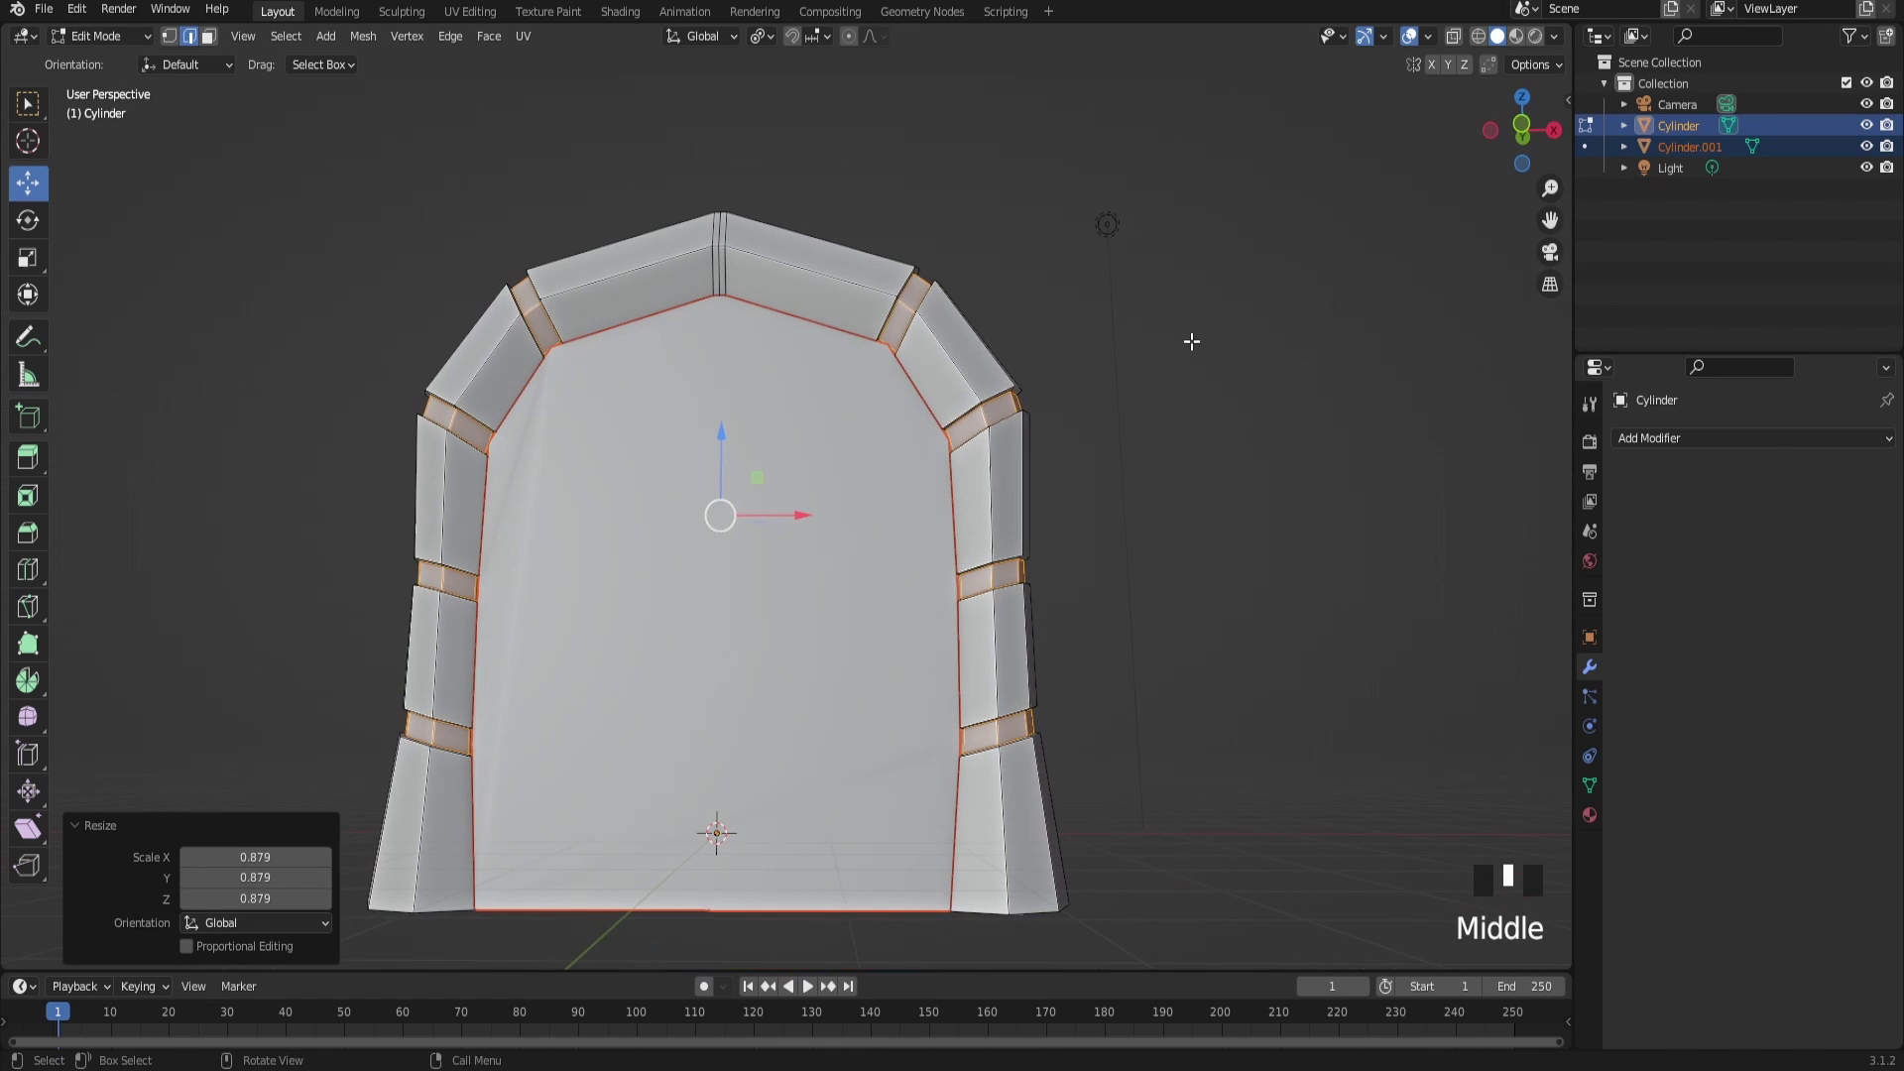
middle_click_drag(1190, 340, 731, 682)
scroll(670, 753, "up", 2)
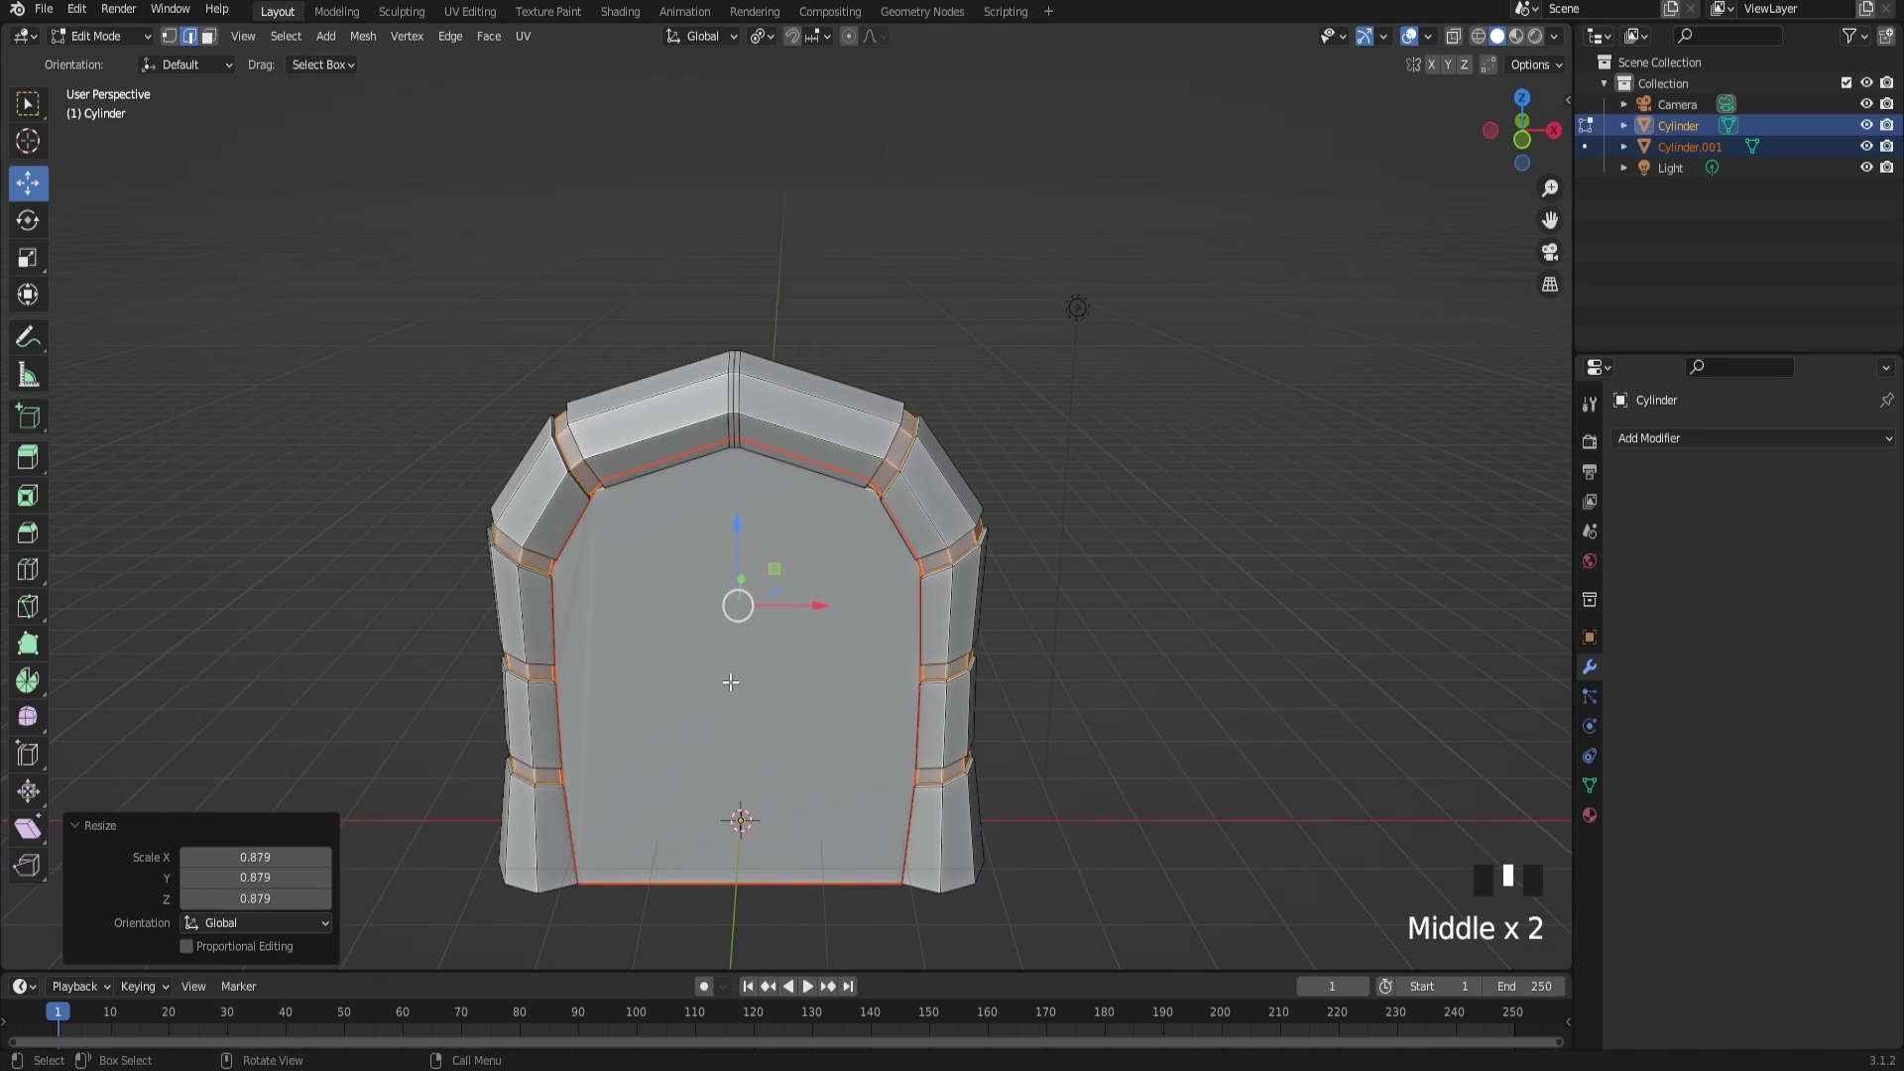
key("p")
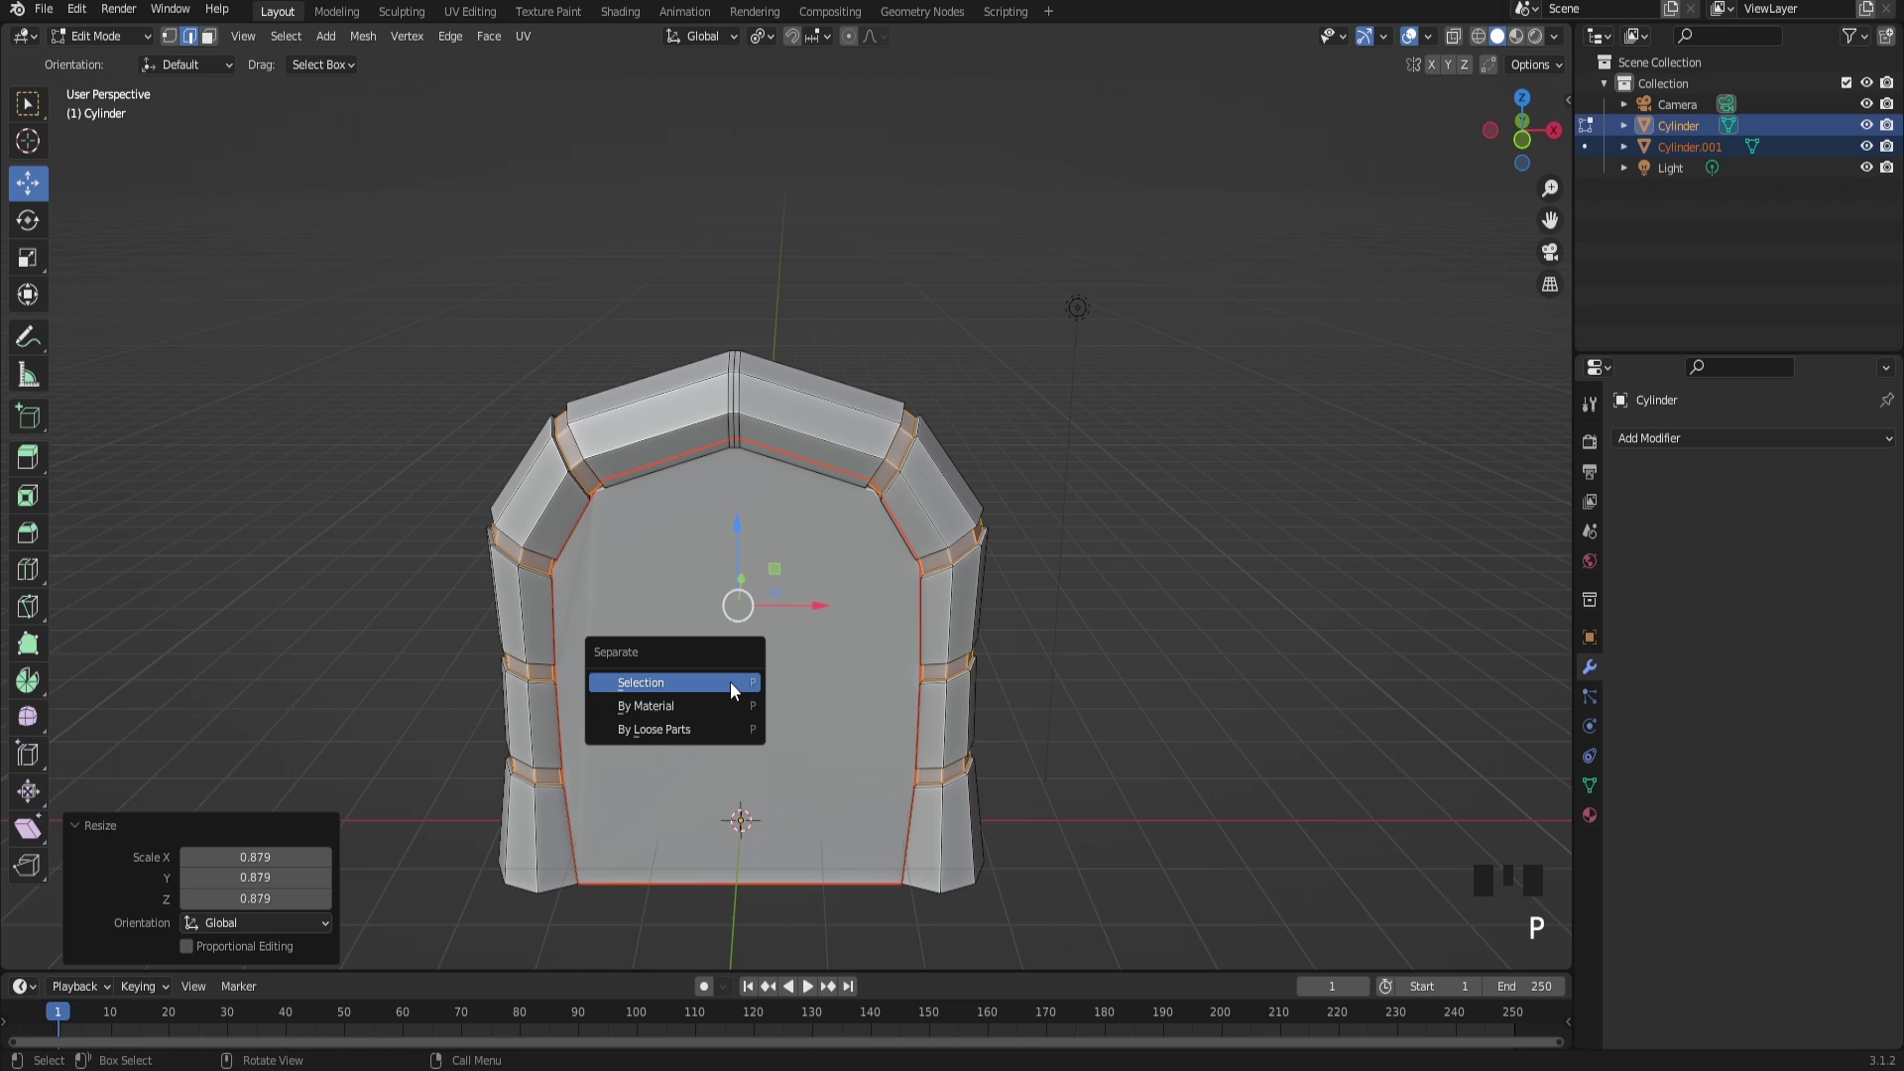
left_click(730, 681)
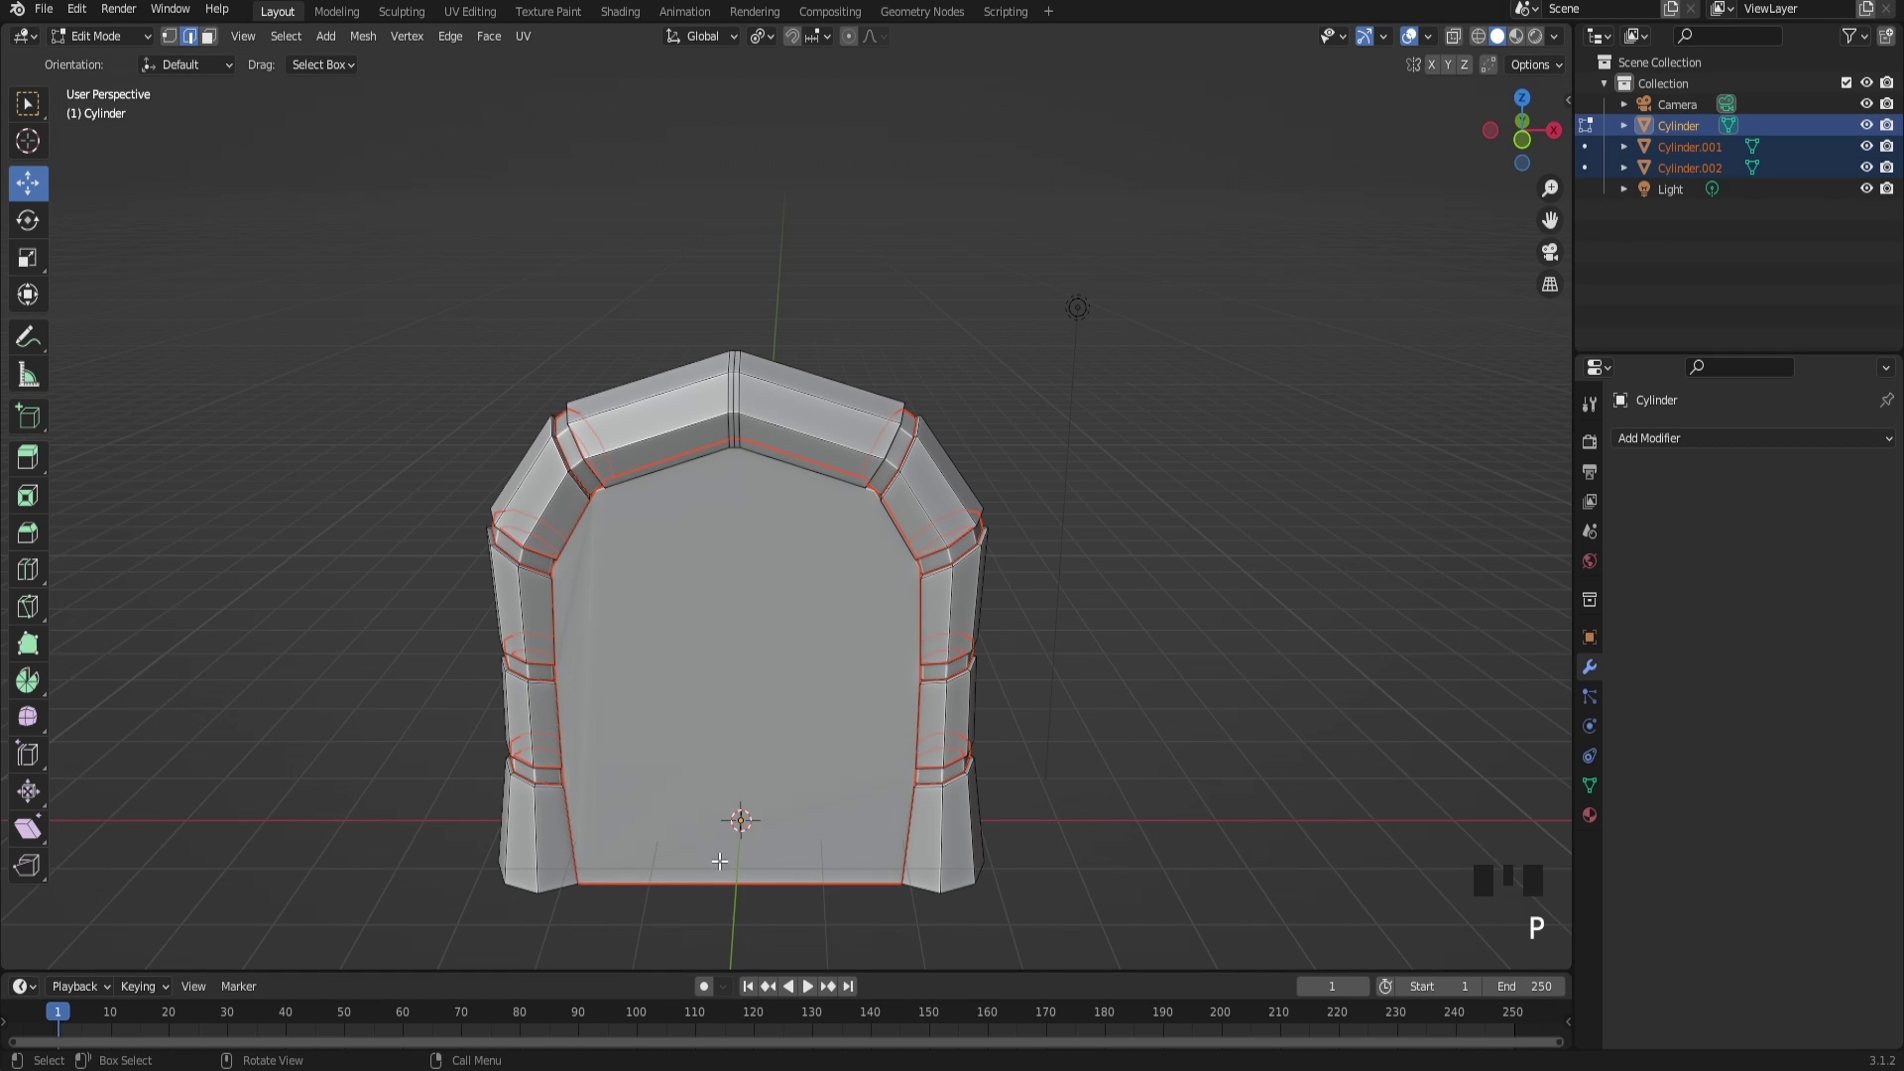
left_click(98, 33)
left_click(99, 57)
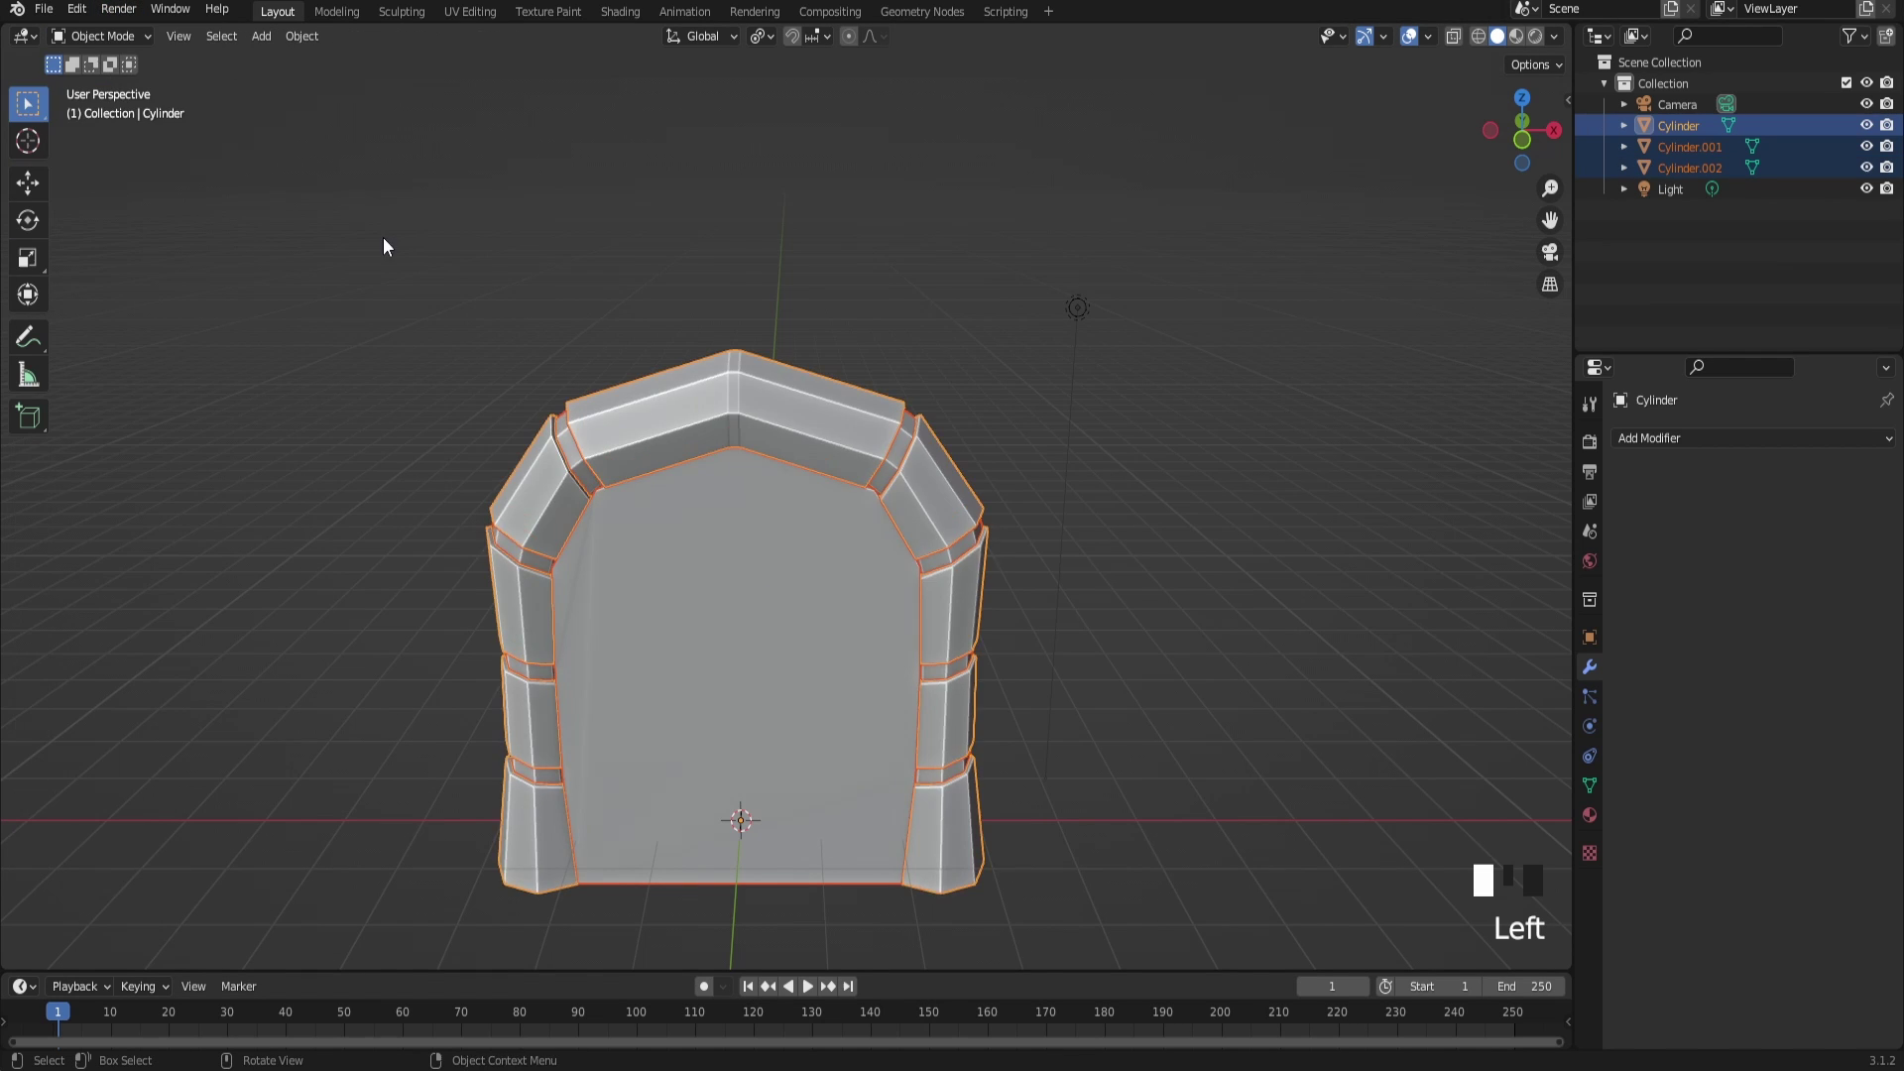
scroll(508, 455, "down", 3)
middle_click_drag(383, 236, 641, 394)
Step: Add a torus and reduce it to 9 major and 5 minor segments
key("shift+a")
mouse_move(641, 394)
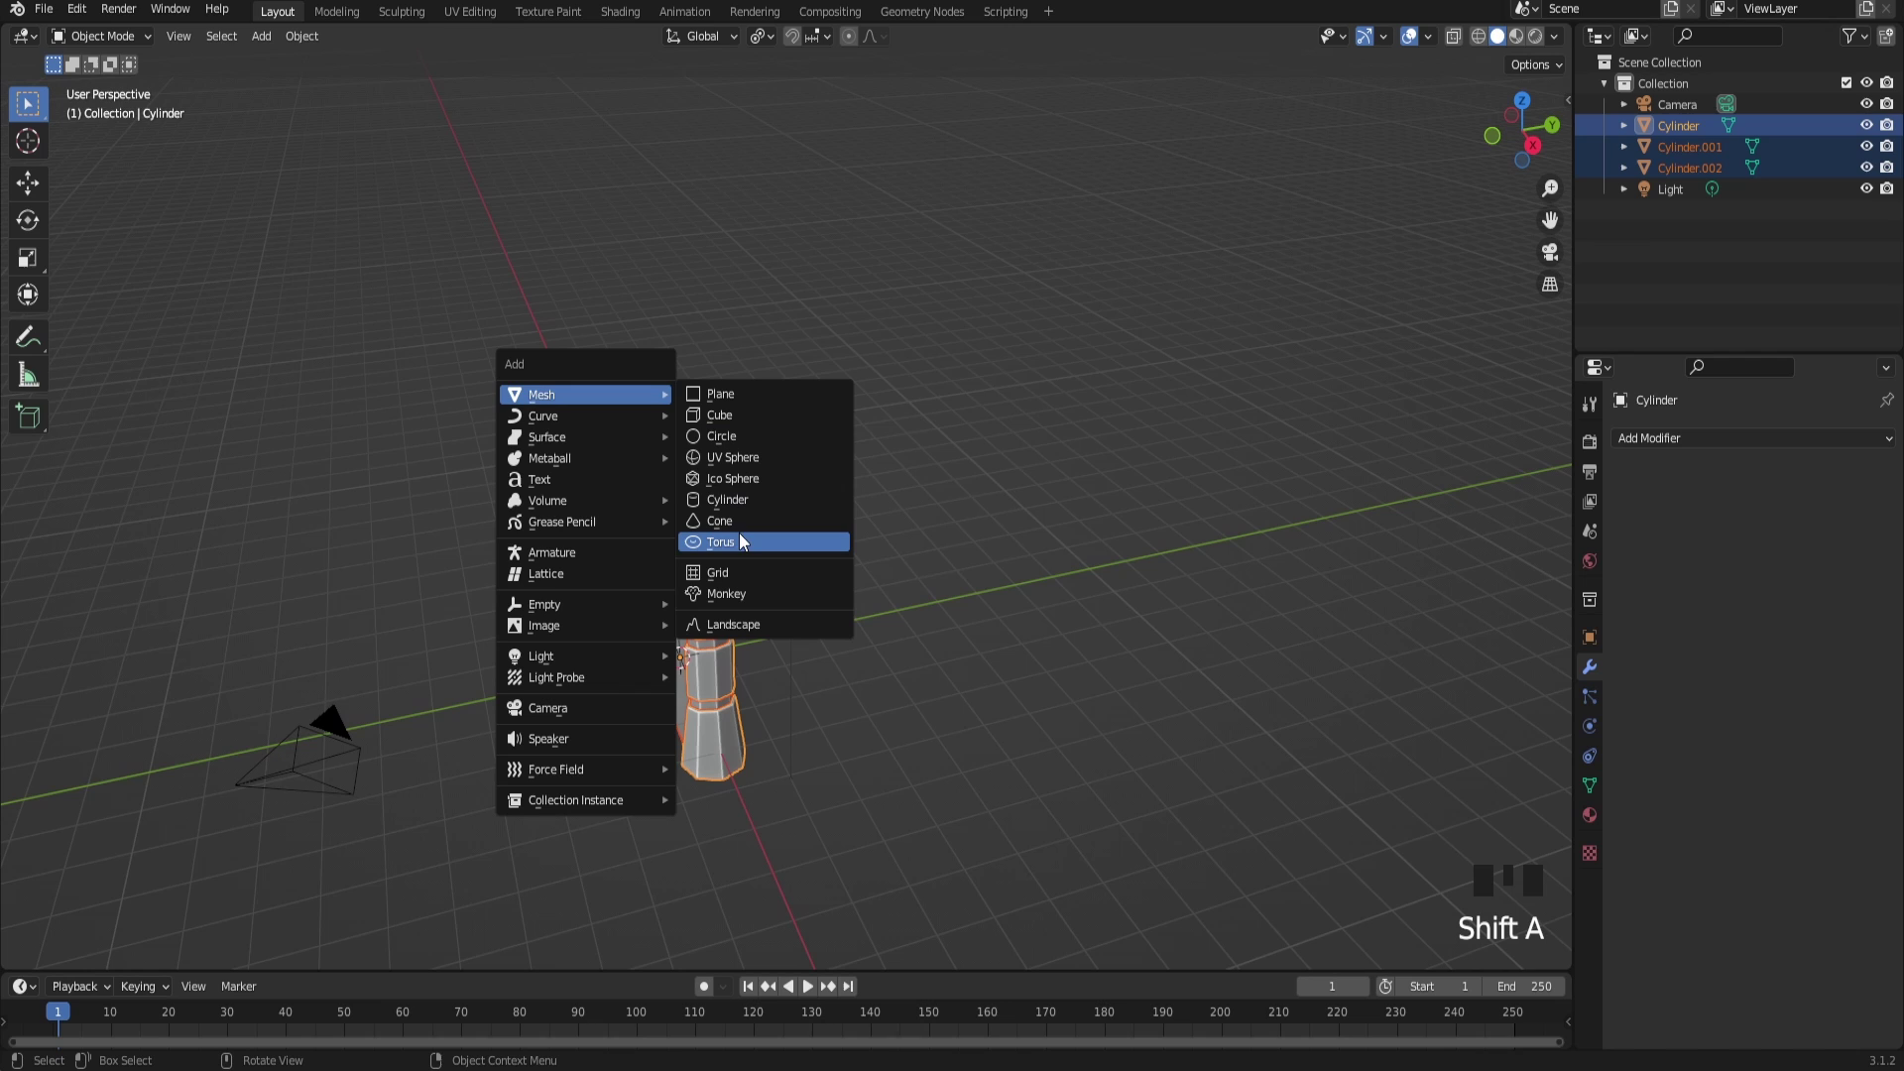
left_click(732, 537)
scroll(930, 515, "down", 3)
middle_click_drag(930, 526, 335, 712)
scroll(621, 622, "up", 3)
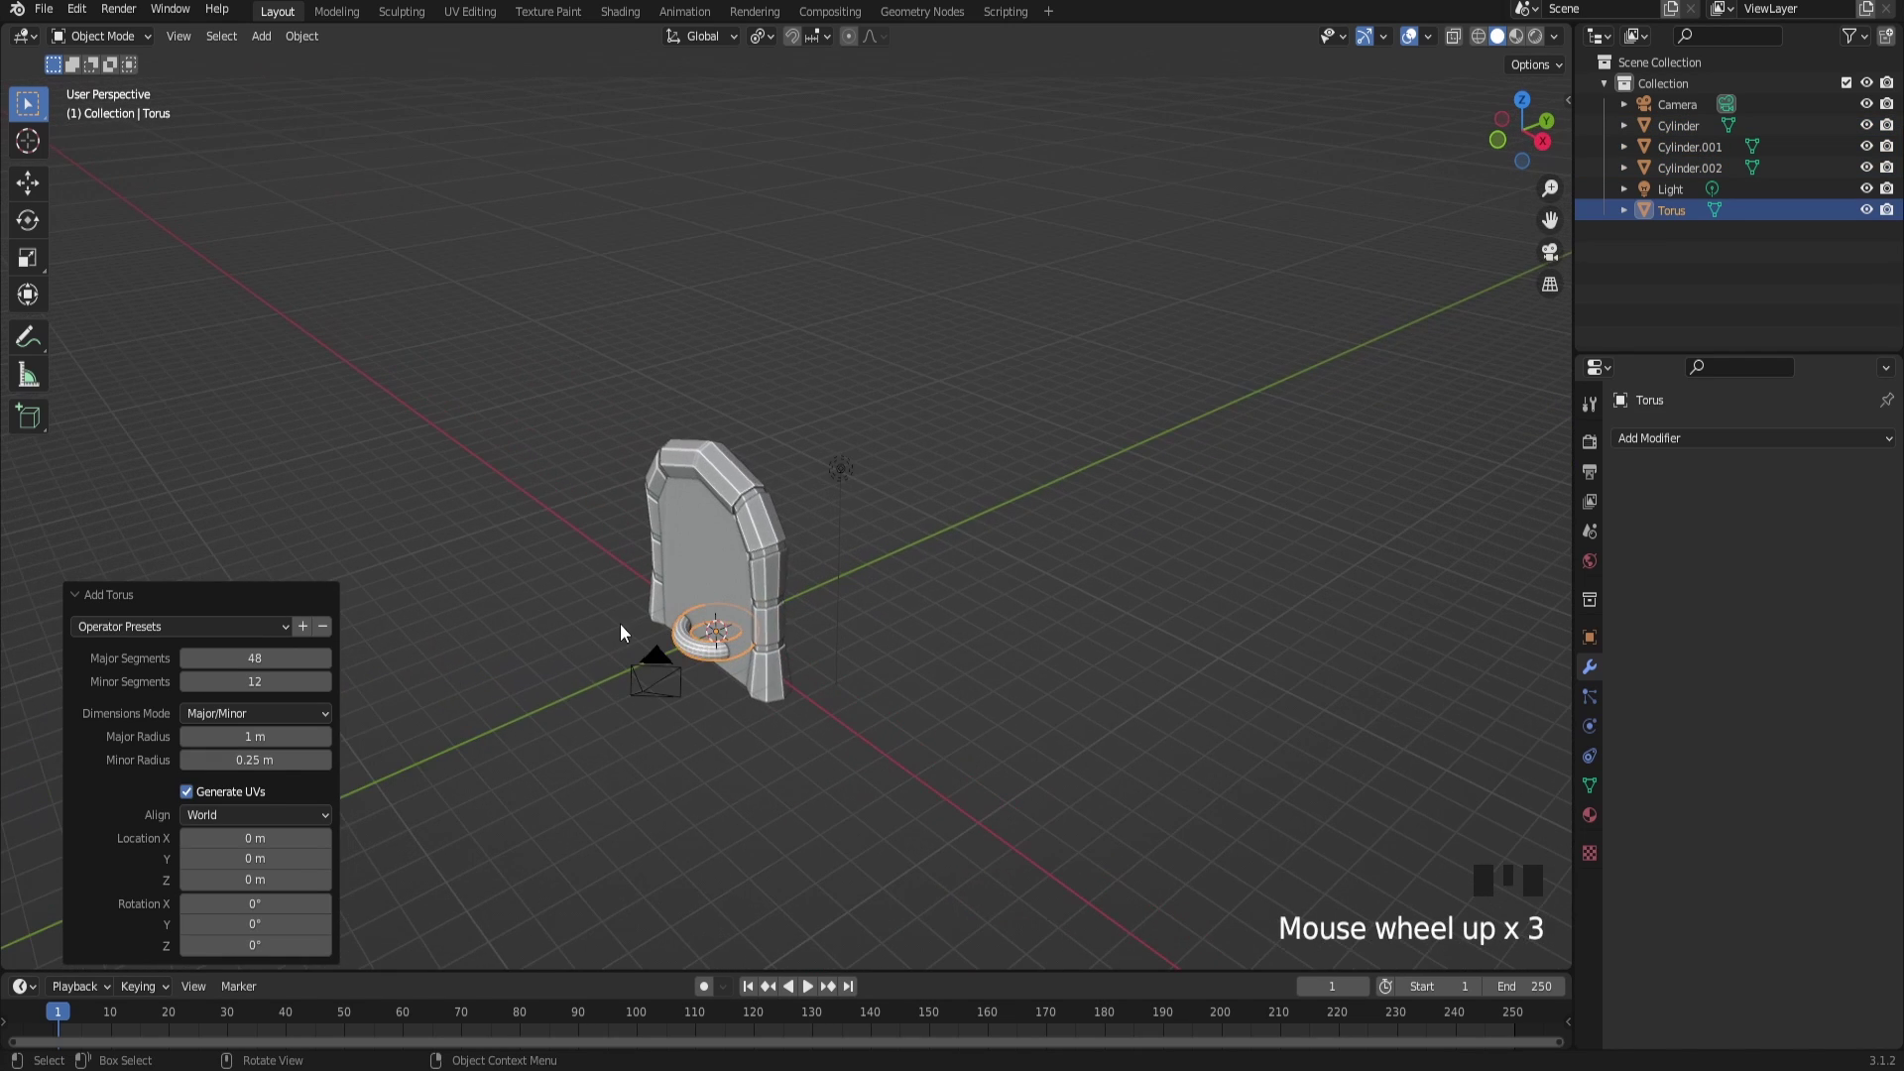
middle_click_drag(621, 623, 723, 567)
scroll(723, 567, "up", 1)
left_click_drag(188, 659, 124, 658)
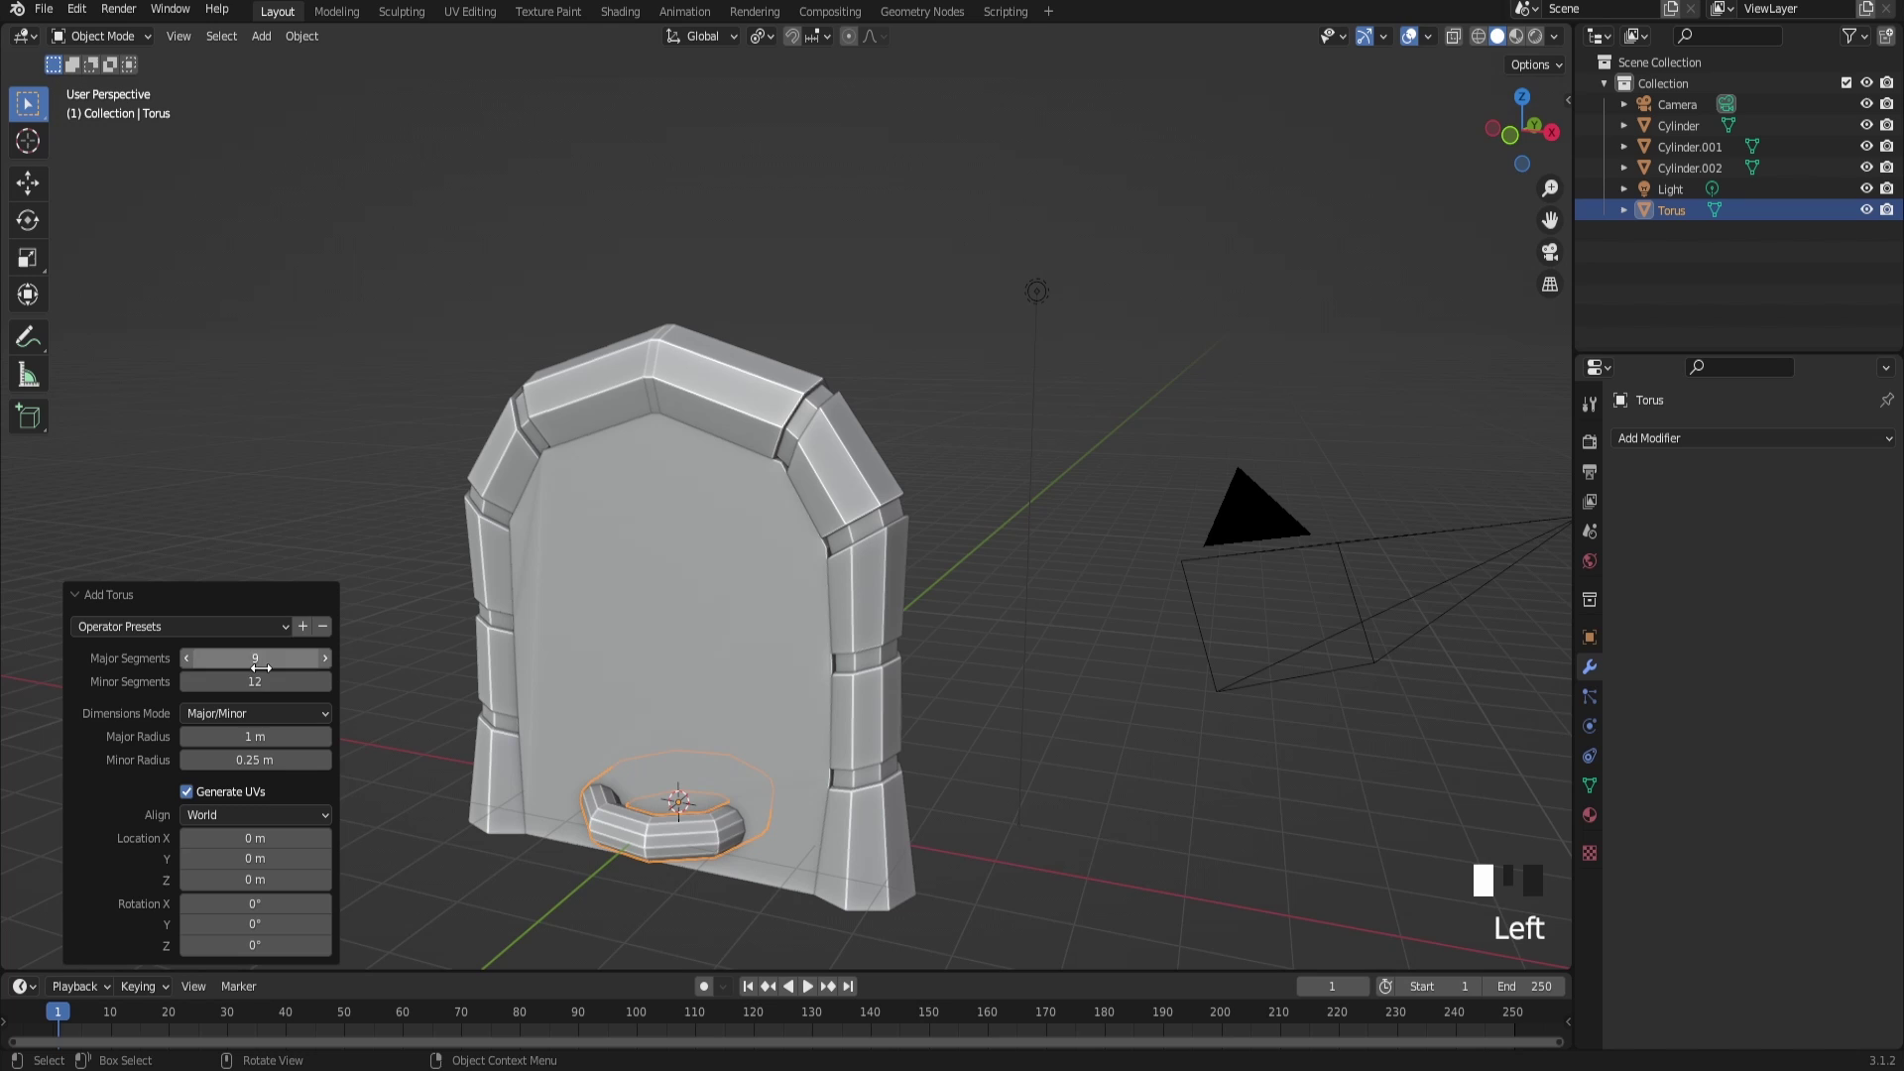
left_click_drag(254, 681, 203, 682)
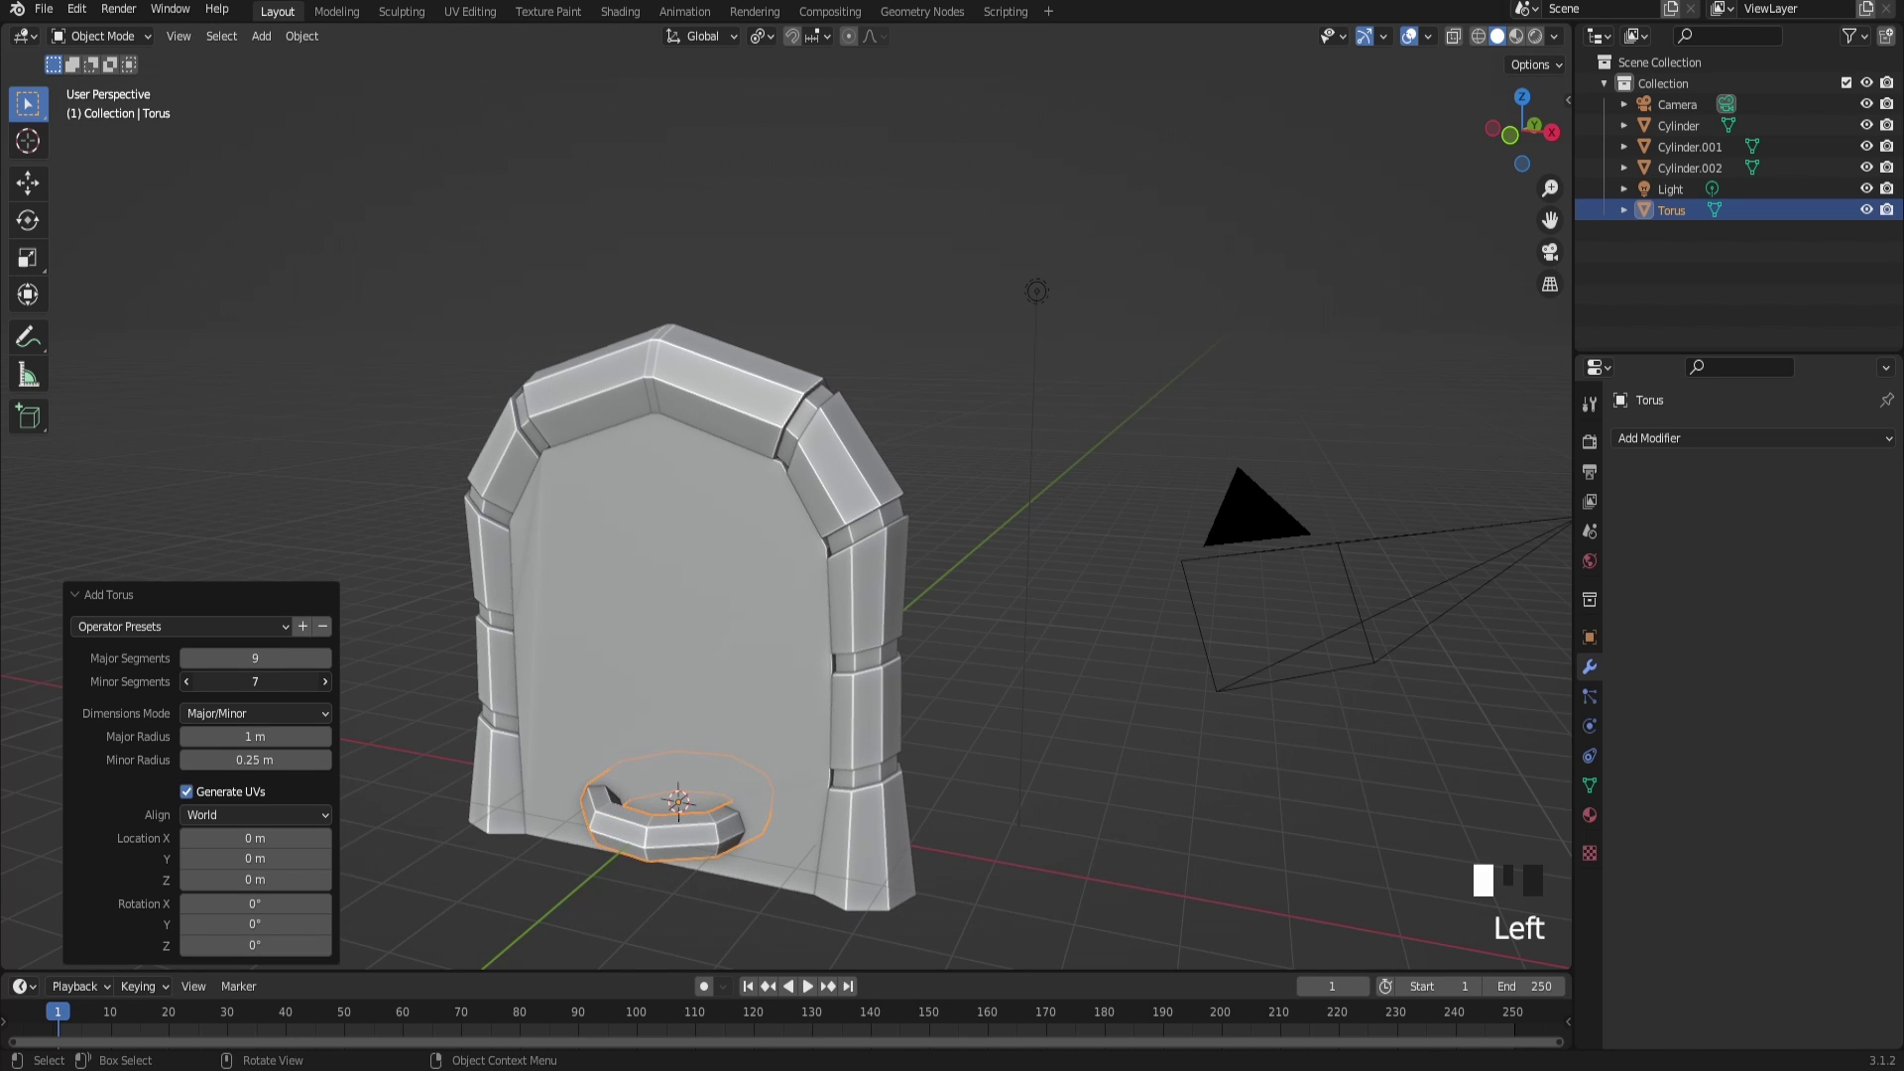
left_click(185, 681)
left_click(185, 682)
Step: In front orthographic view, rotate the torus 90° about X so it stands upright
middle_click_drag(852, 595, 990, 604)
key("KP_5")
key("KP_1")
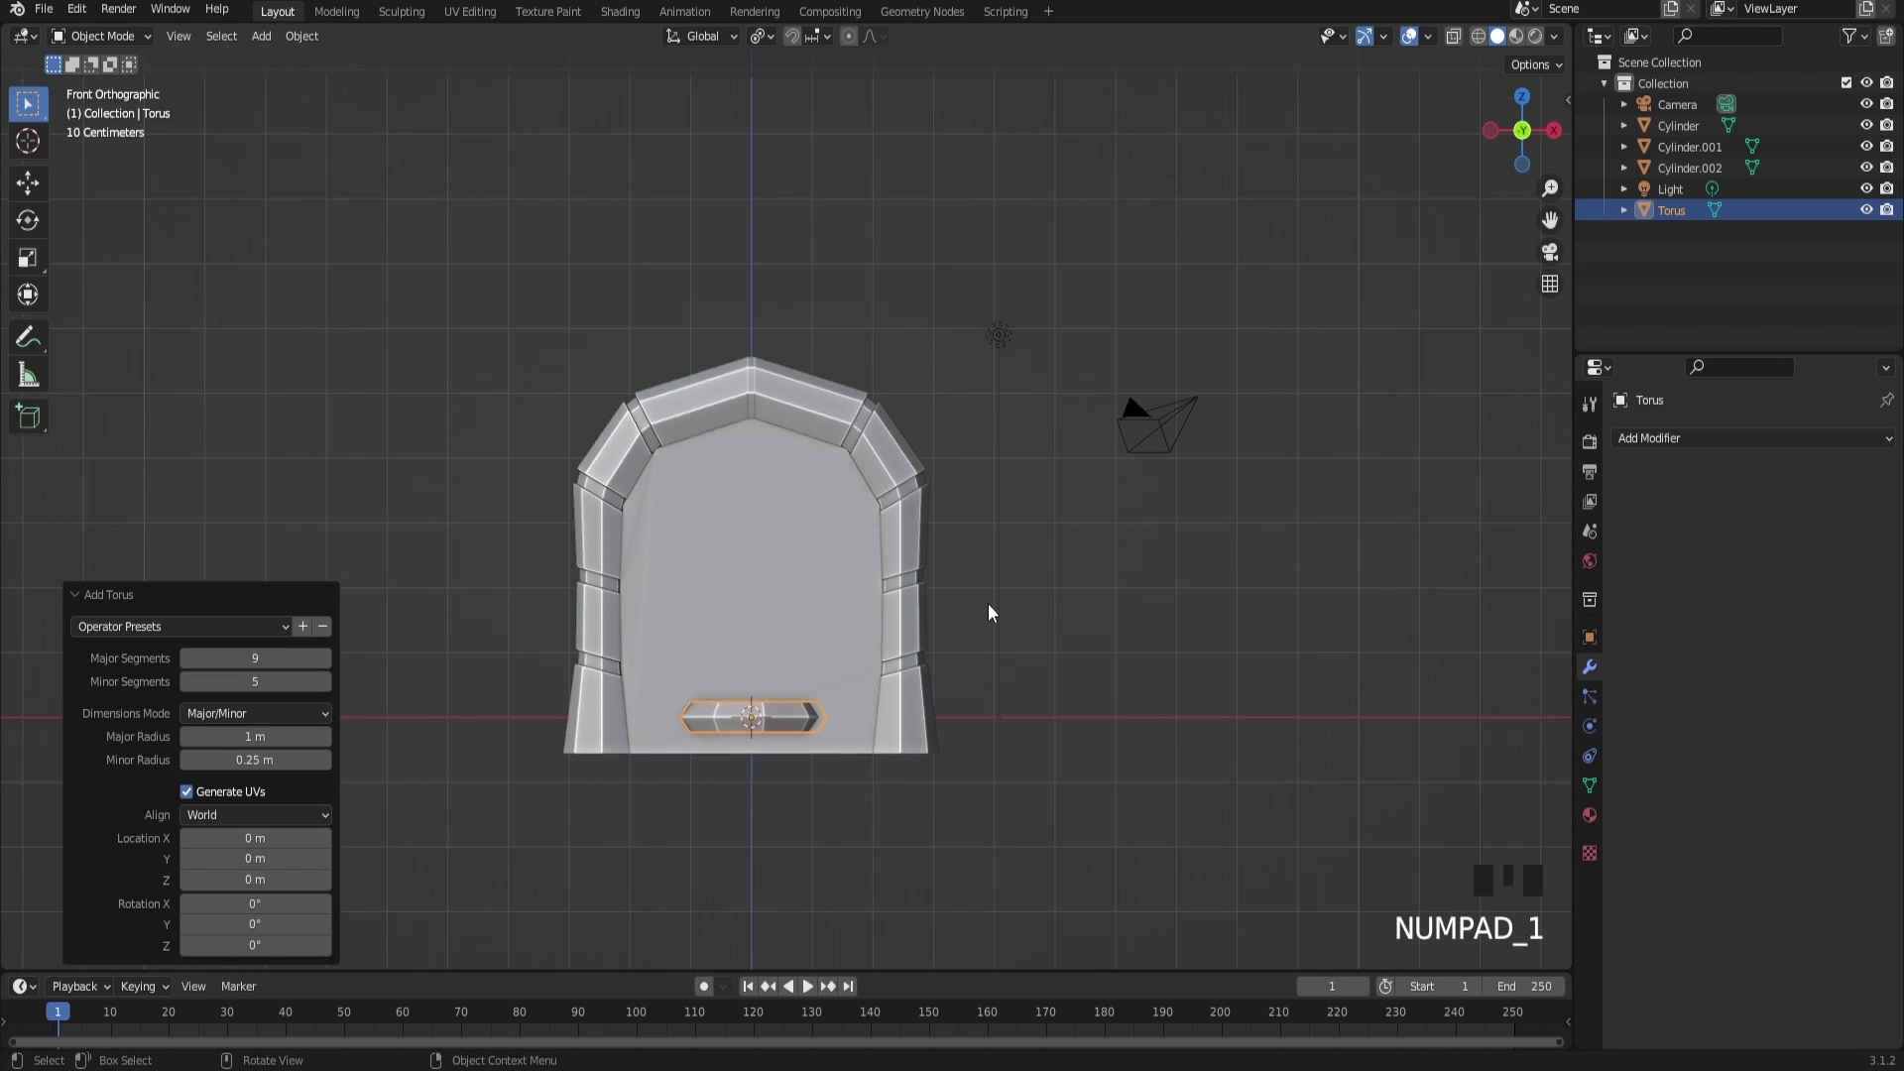
type("rx90")
key("Return")
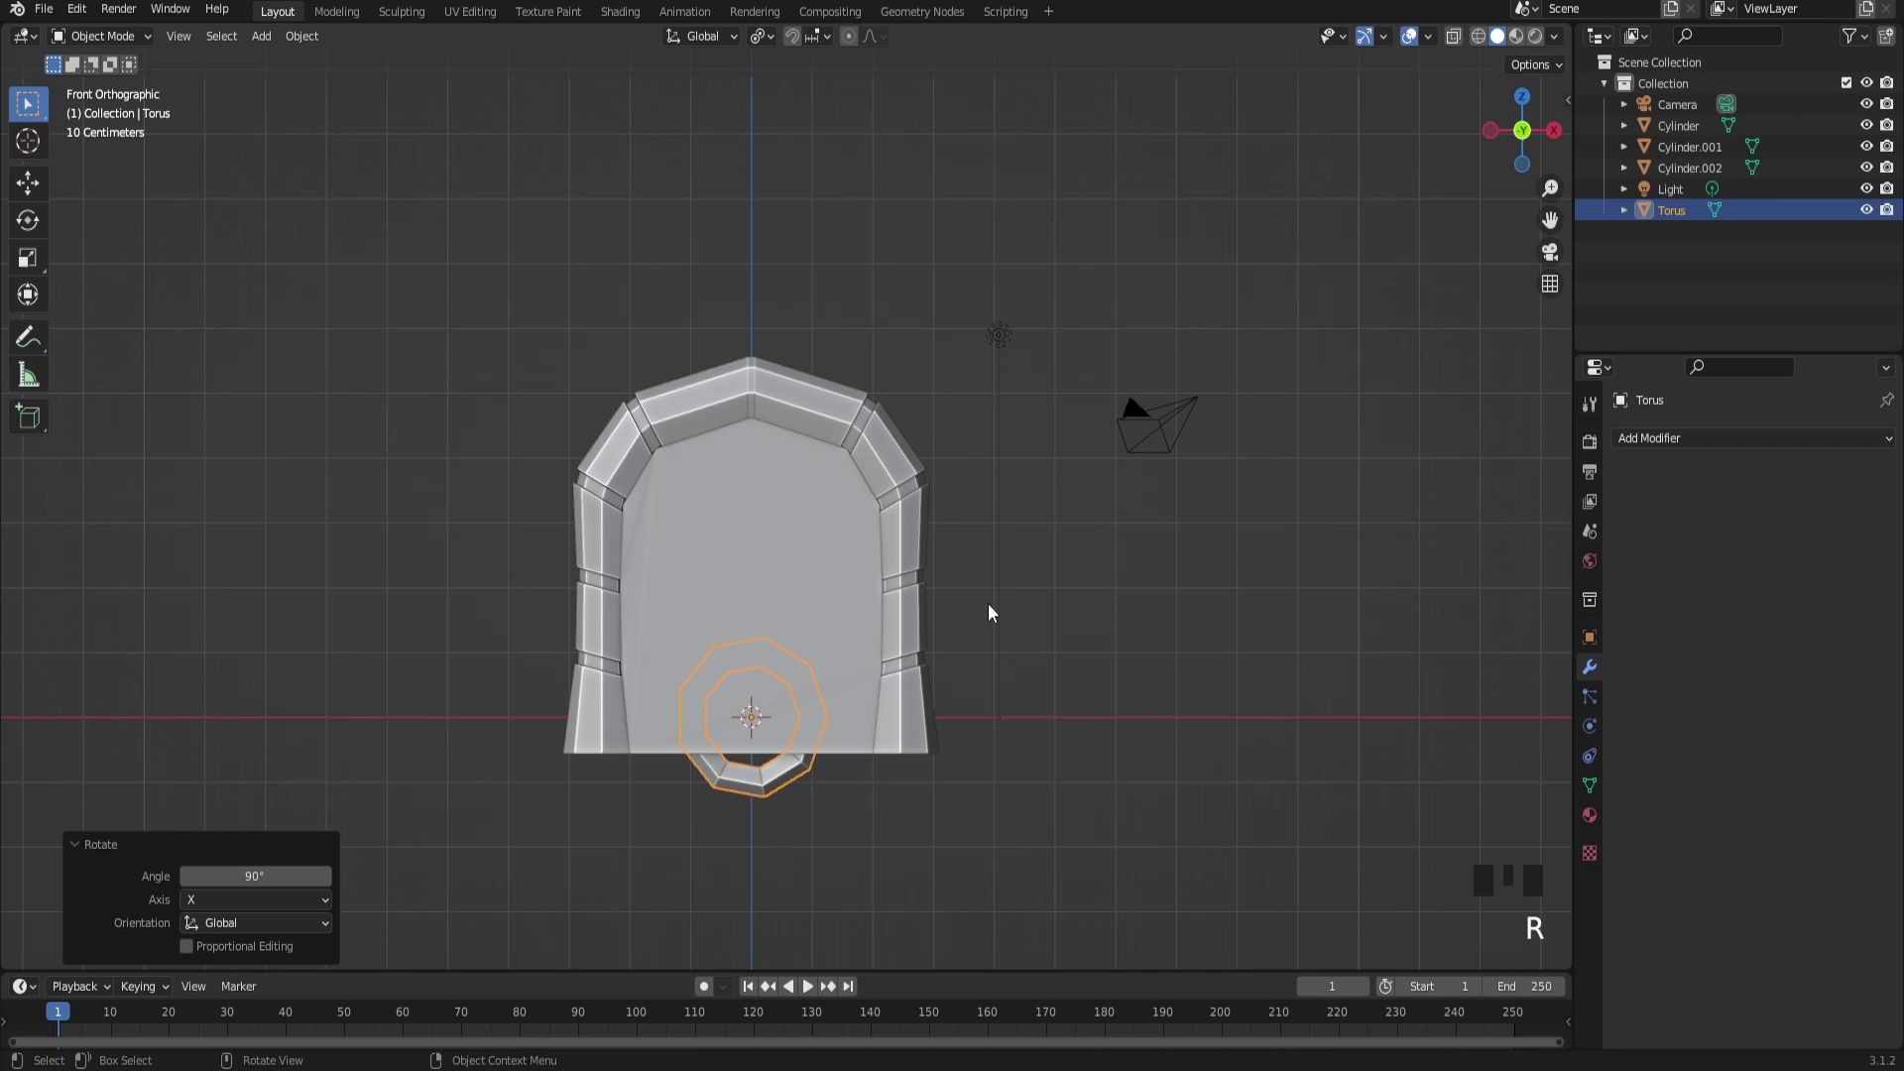
middle_click_drag(990, 613, 816, 727)
Step: Drop the torus above the arch and turn it 90° about Z
key("g")
left_click(867, 466)
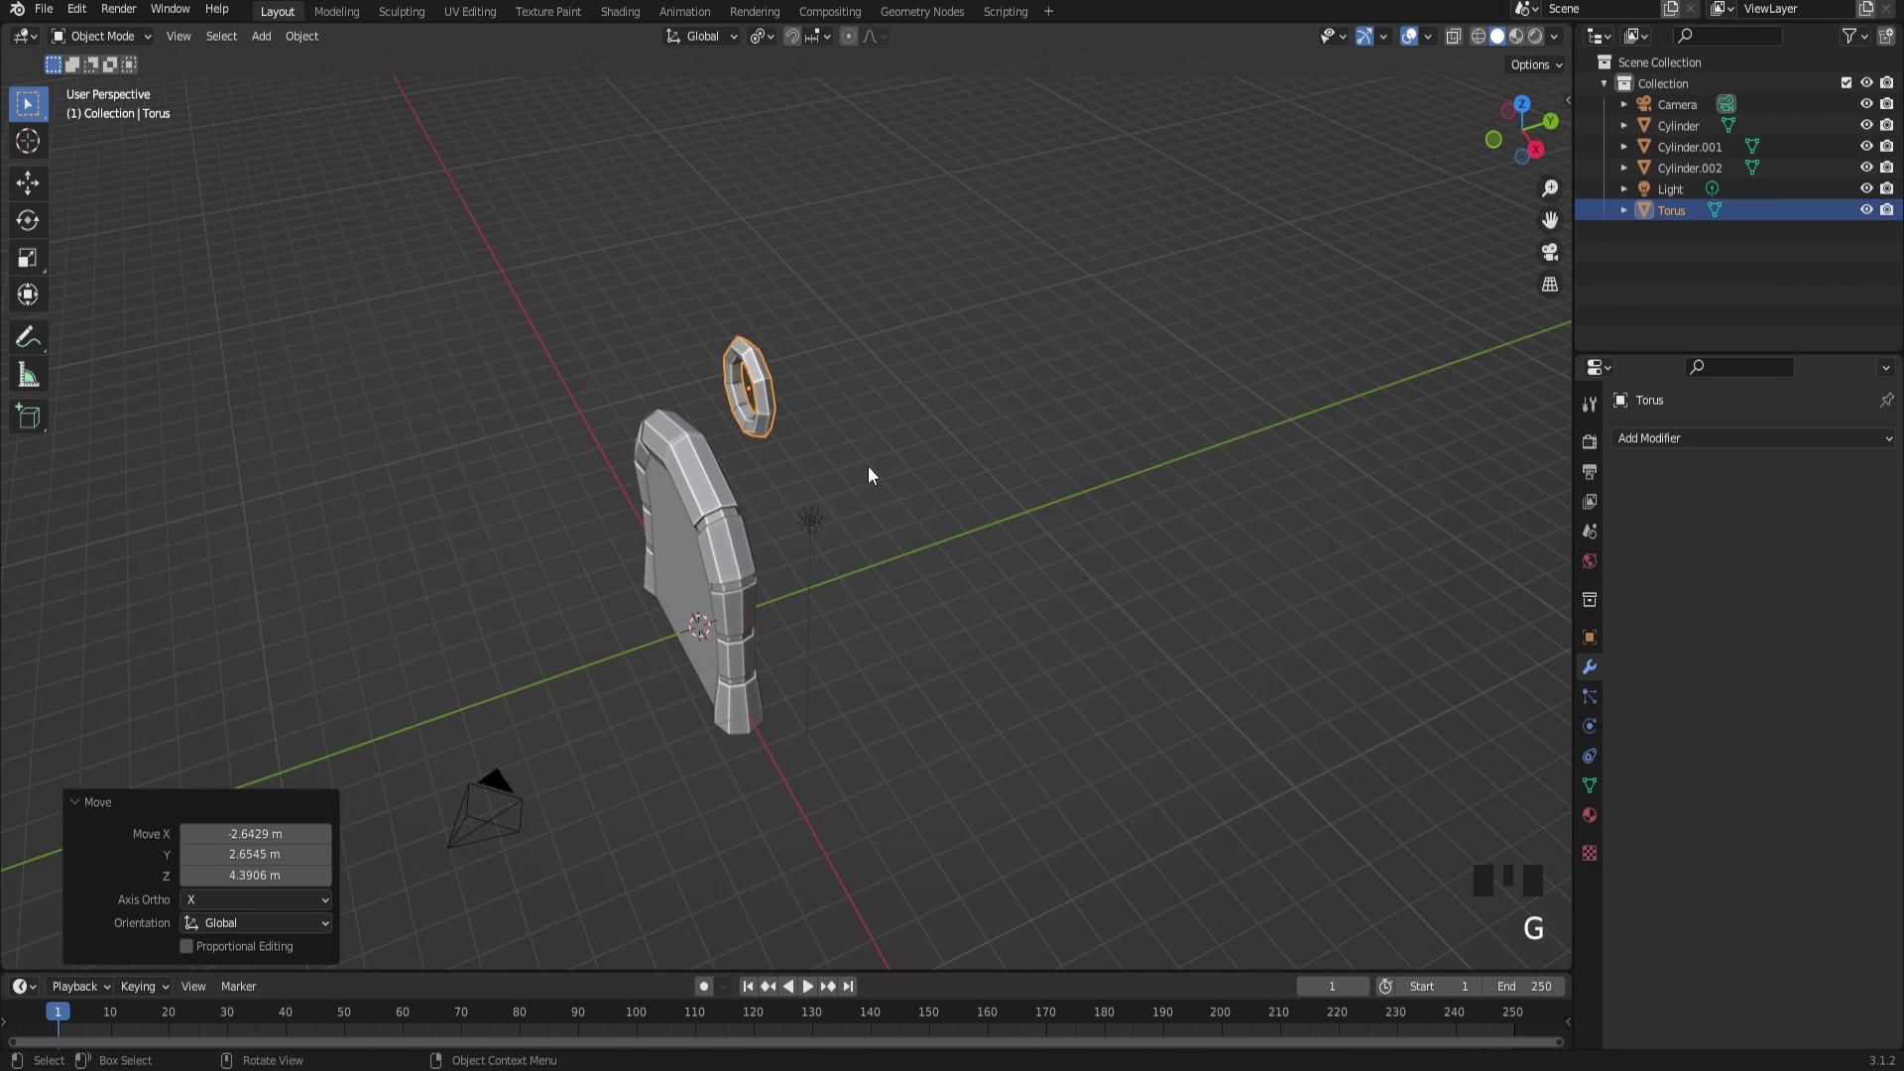
type("rz90")
key("Return")
Step: From the top orthographic view, move the torus onto the arch's centre line
key("KP_5")
key("KP_8")
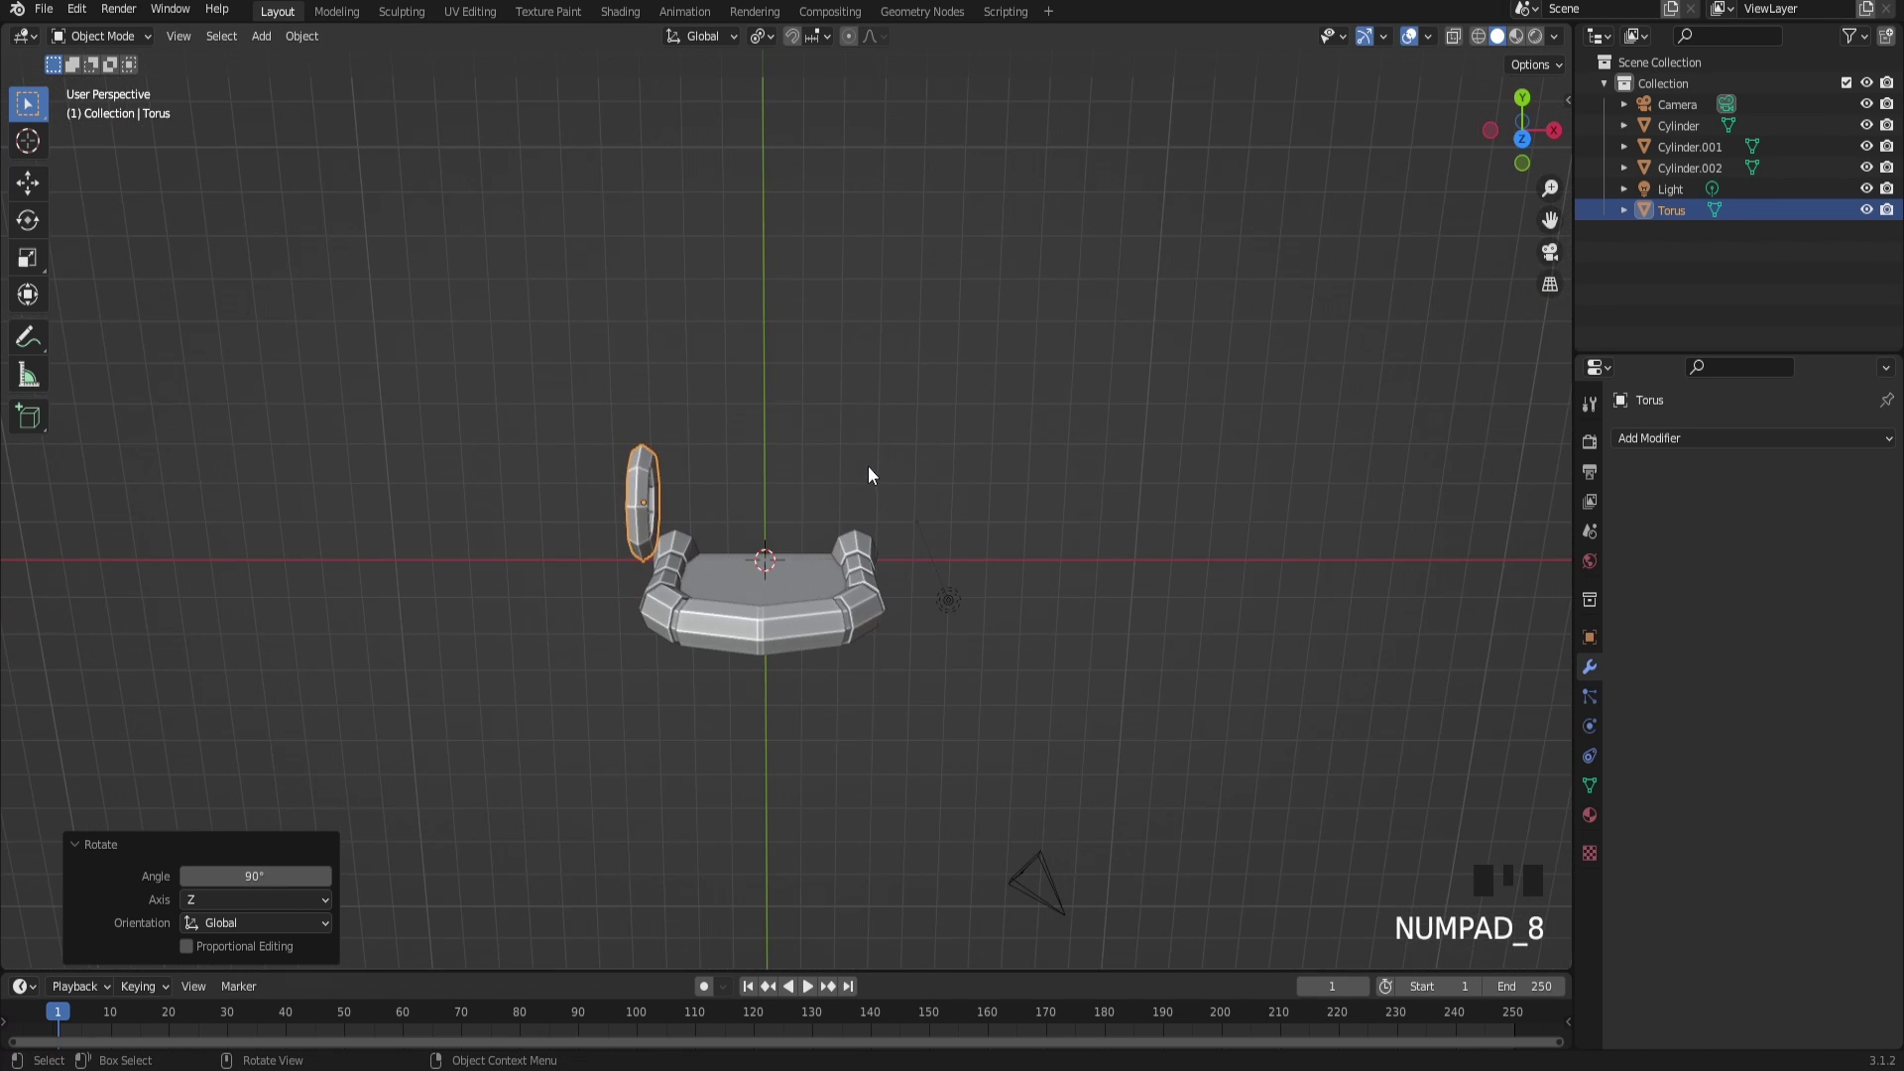
key("KP_5")
key("KP_7")
key("g")
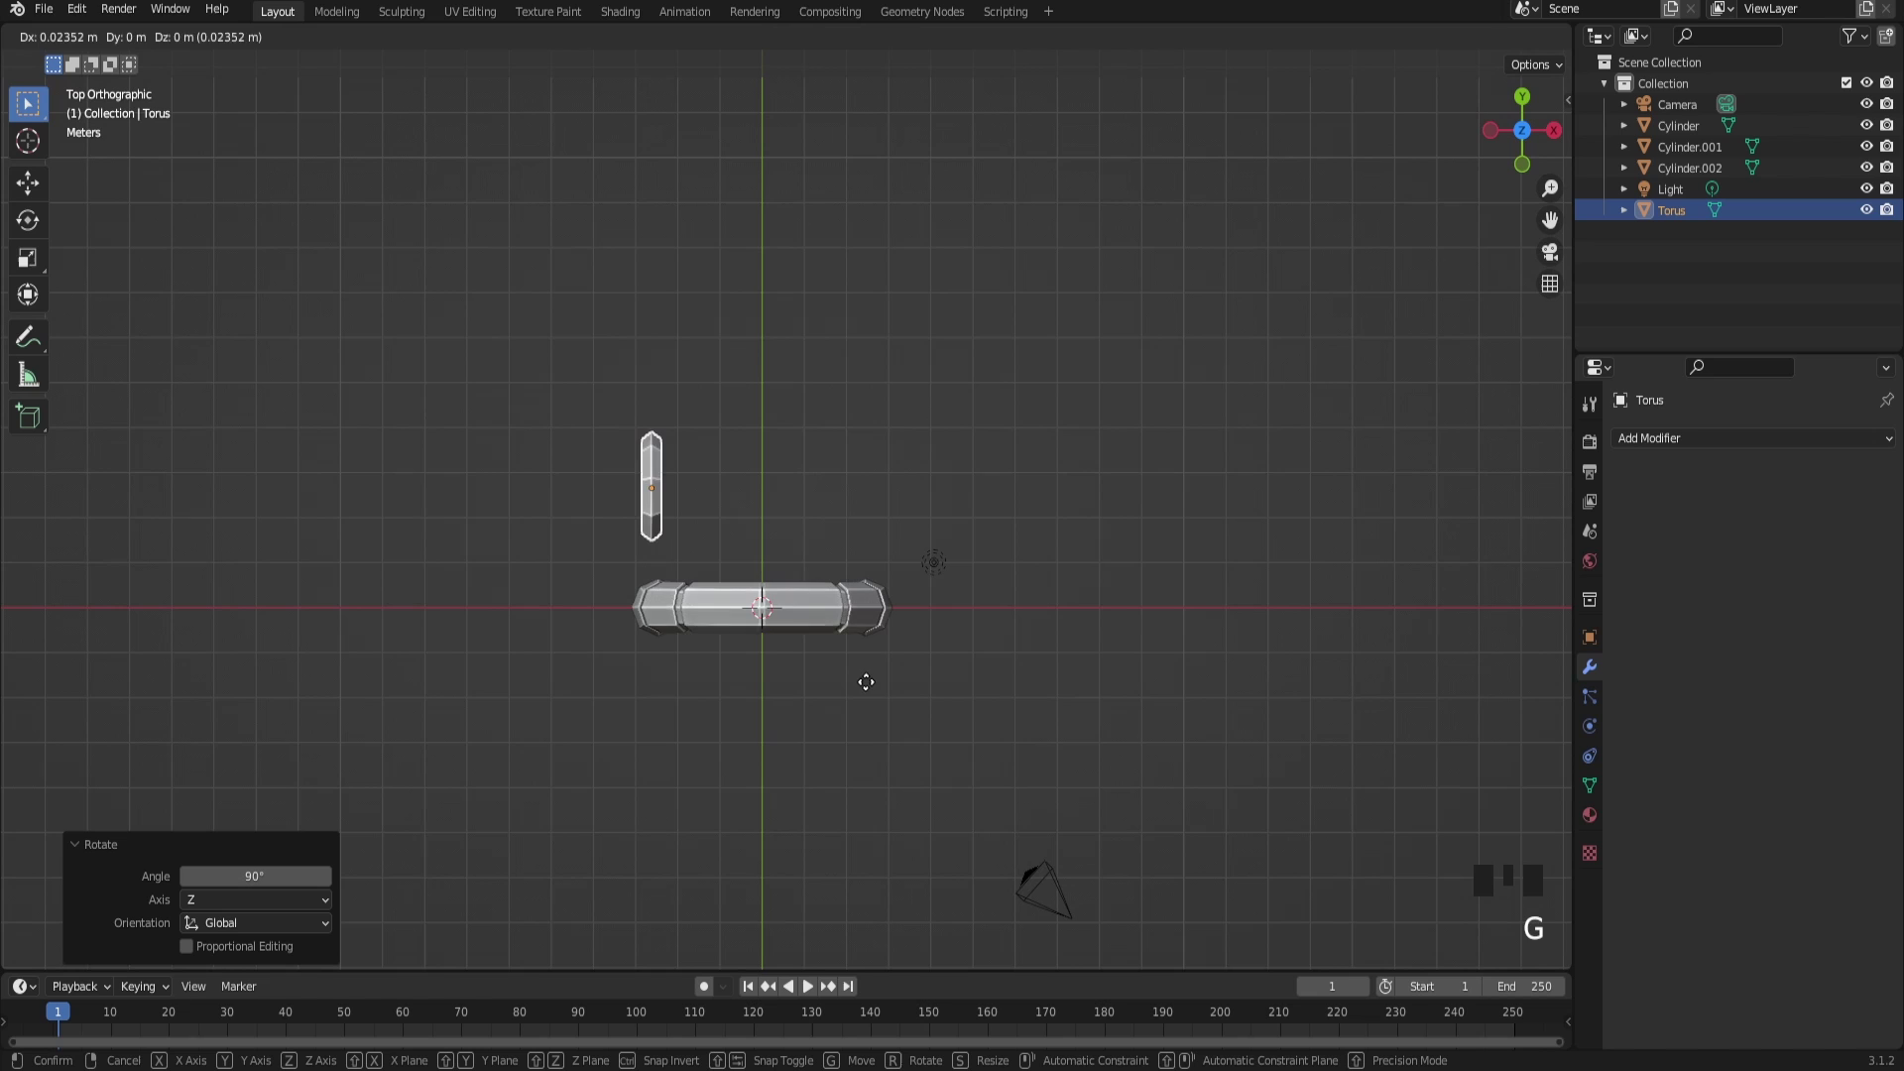
left_click(973, 794)
Step: In front view, adjust the torus height and lower it onto the arch top
key("KP_1")
scroll(901, 716, "up", 3)
key("g")
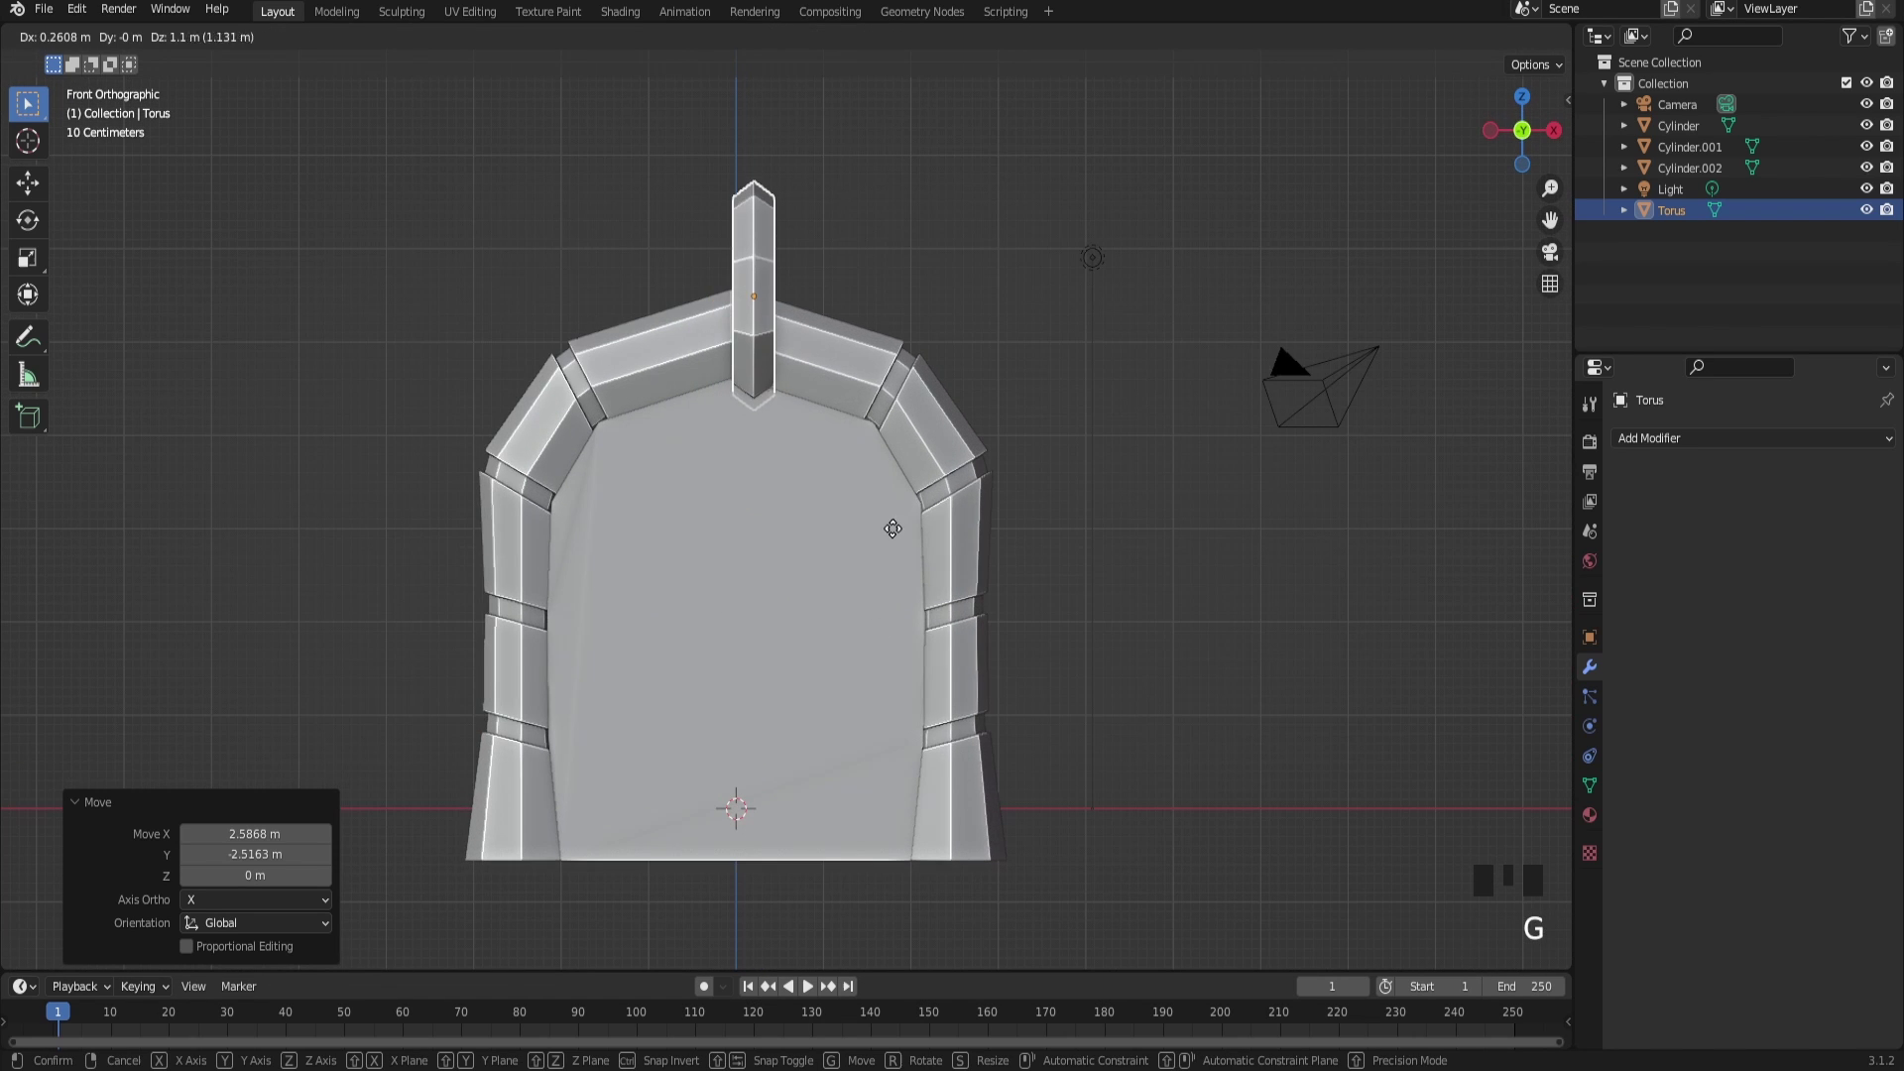
left_click(936, 508)
key("5")
key("g")
left_click(893, 521)
middle_click_drag(892, 520, 605, 591)
Step: From the side view, position the torus so it loops around the arch top
key("KP_1")
key("KP_3")
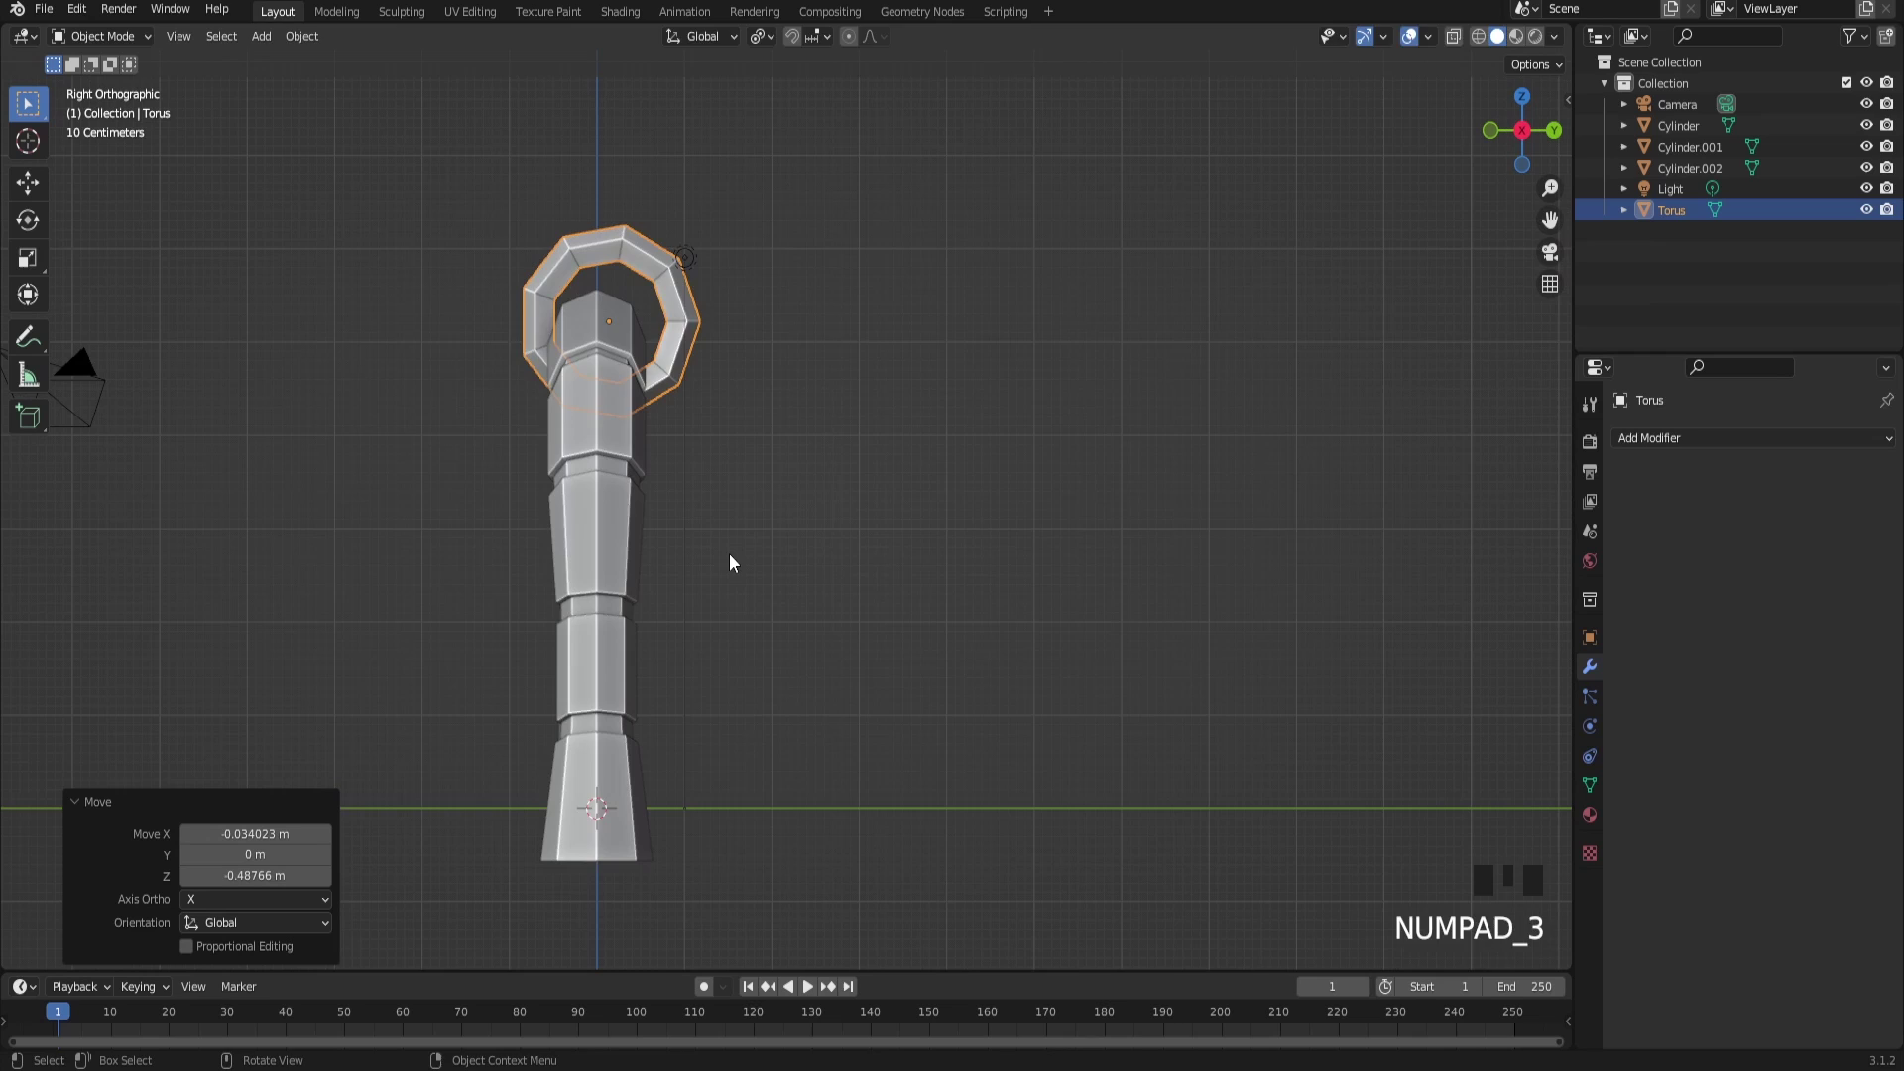
key("g")
left_click(716, 568)
Step: Reselect the torus, inspect the ring from several angles, and return to front view
left_click(936, 473)
middle_click_drag(936, 473, 831, 406)
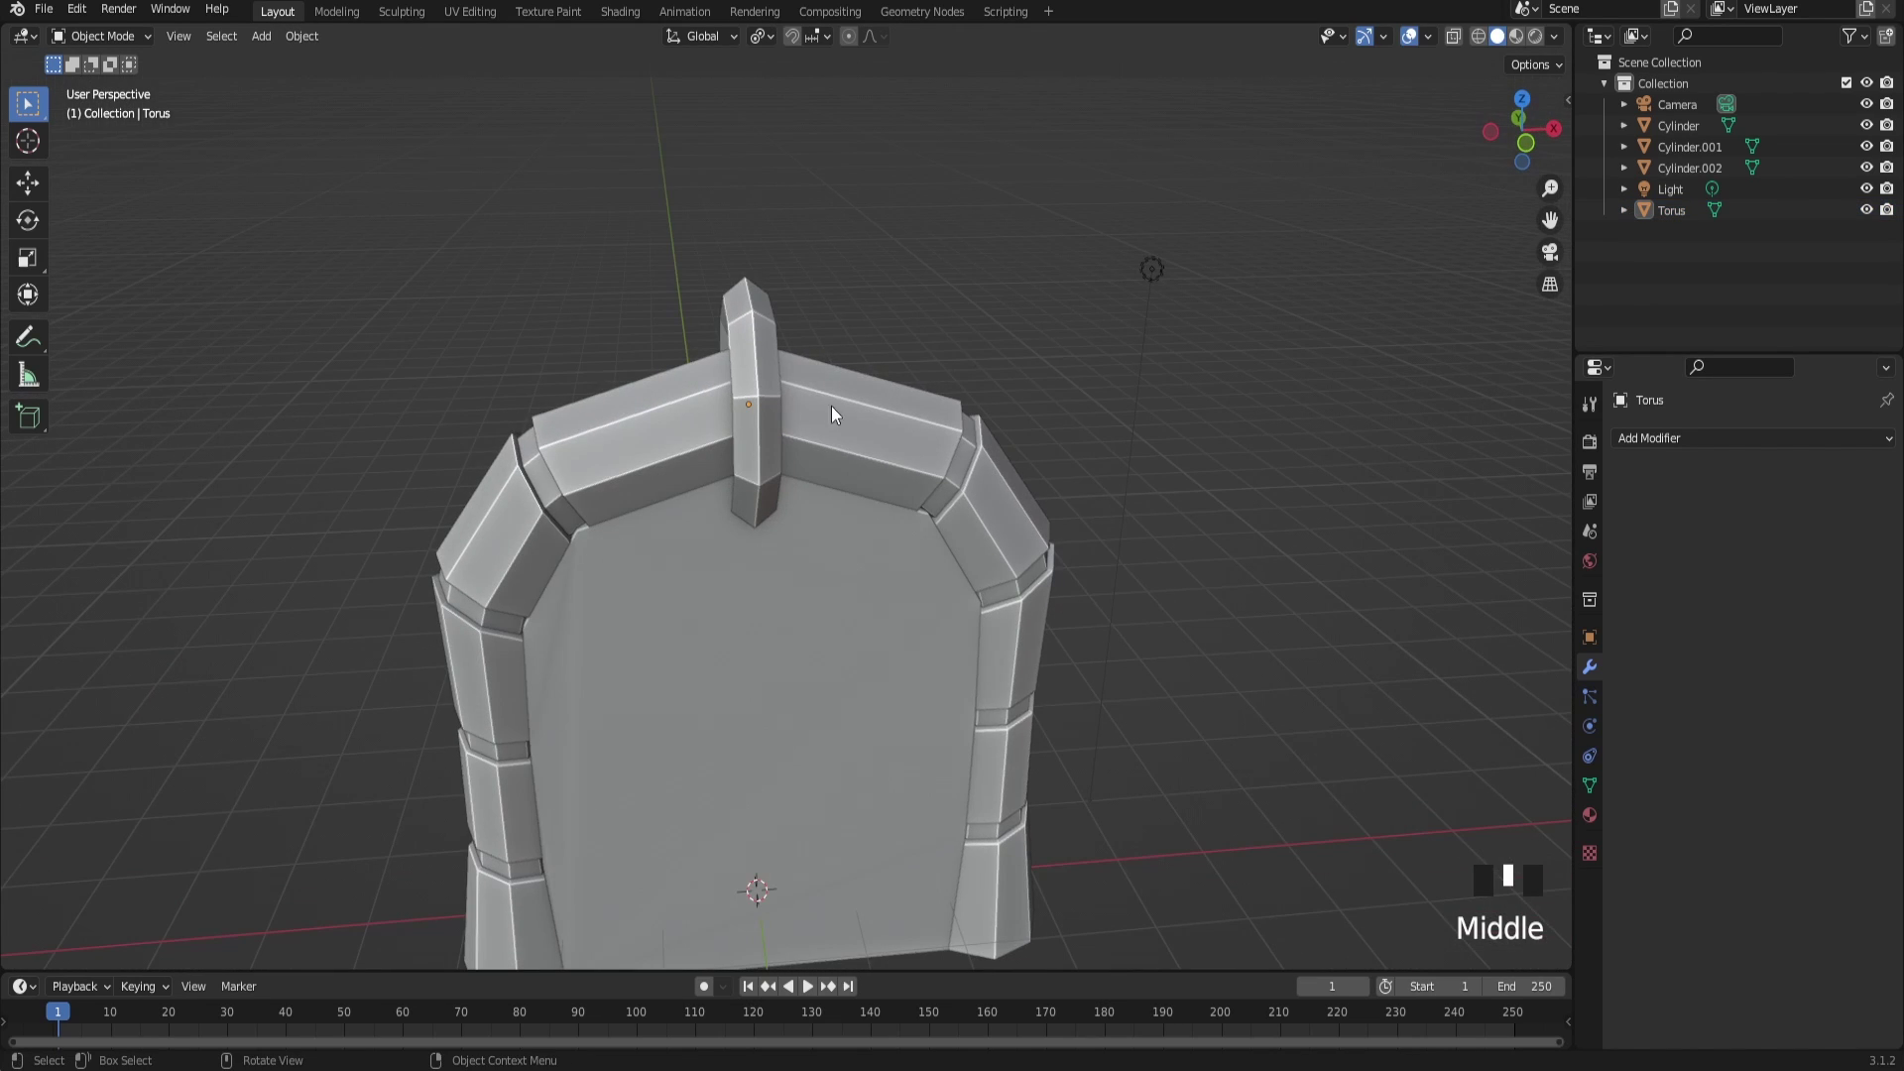
left_click(694, 377)
left_click(734, 343)
mouse_move(734, 343)
middle_mouse_down()
mouse_move(1087, 248)
mouse_move(740, 307)
middle_mouse_up()
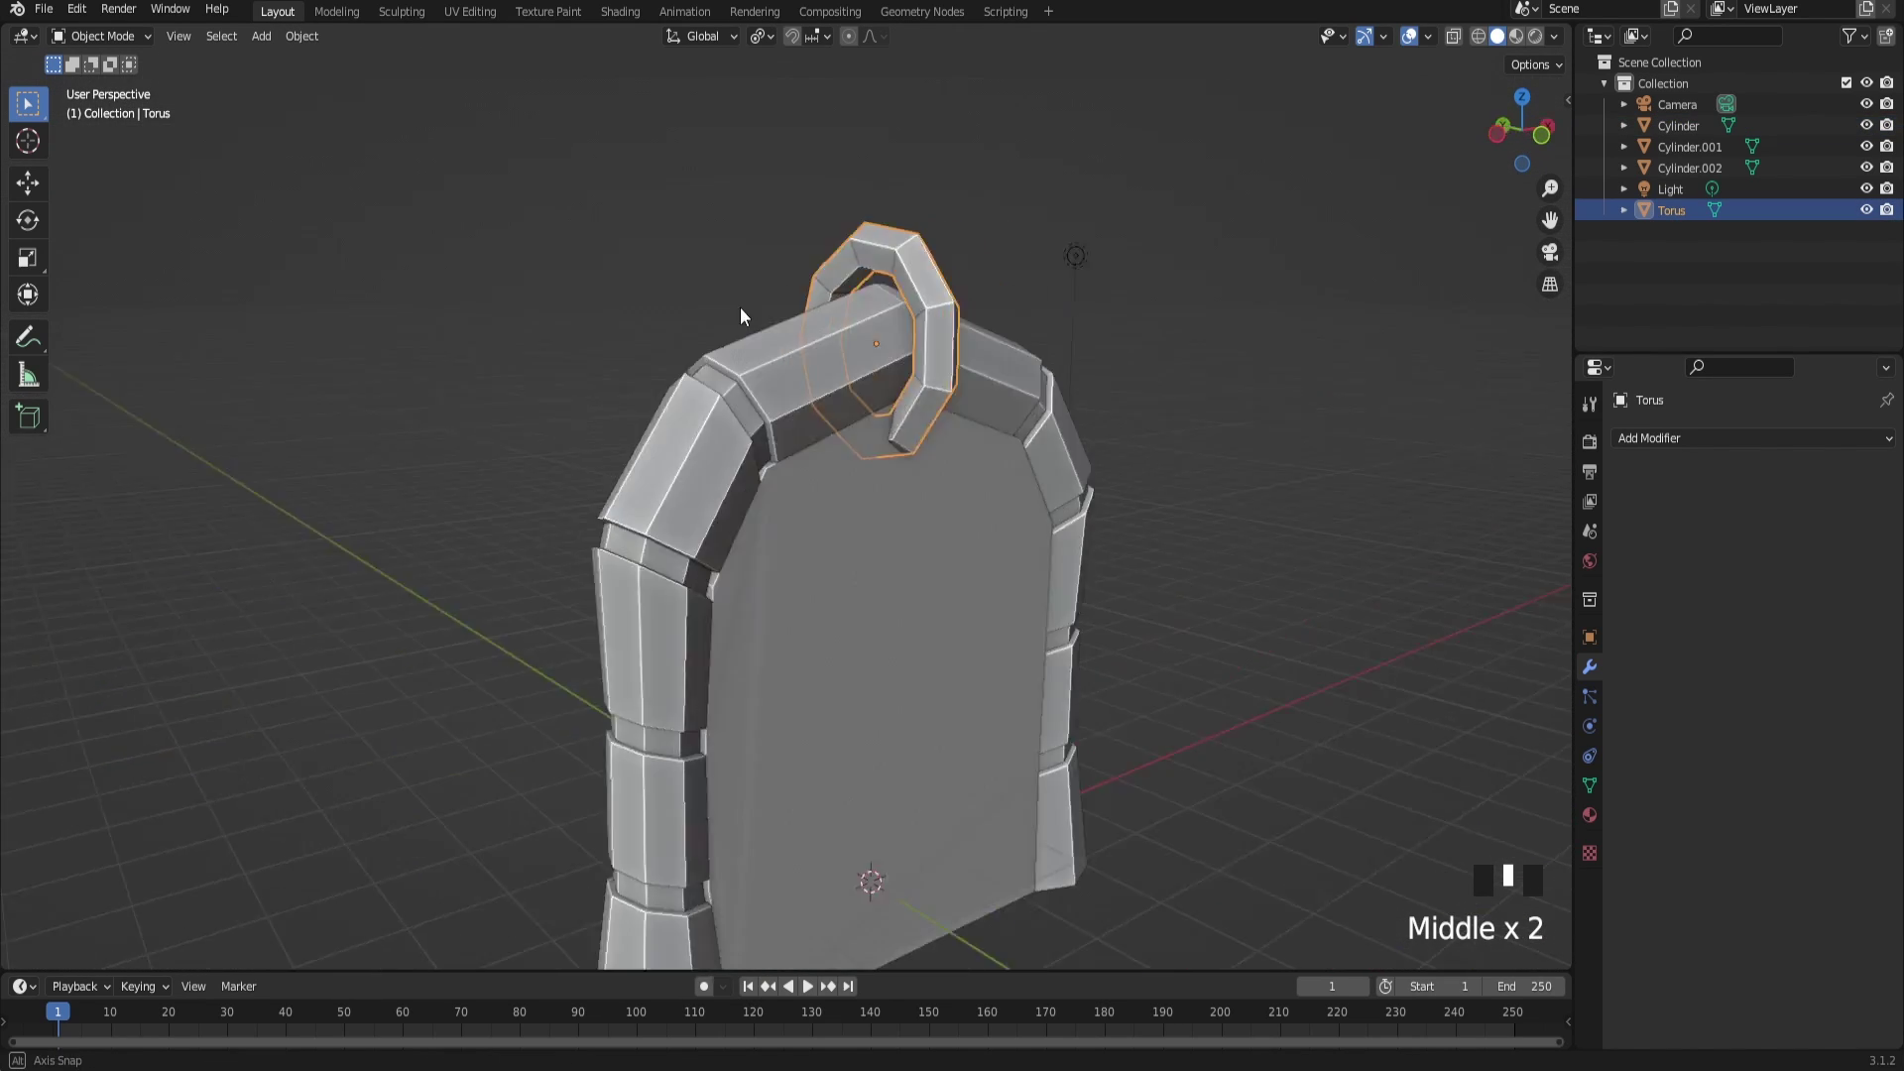
scroll(714, 365, "down", 2)
key("KP_1")
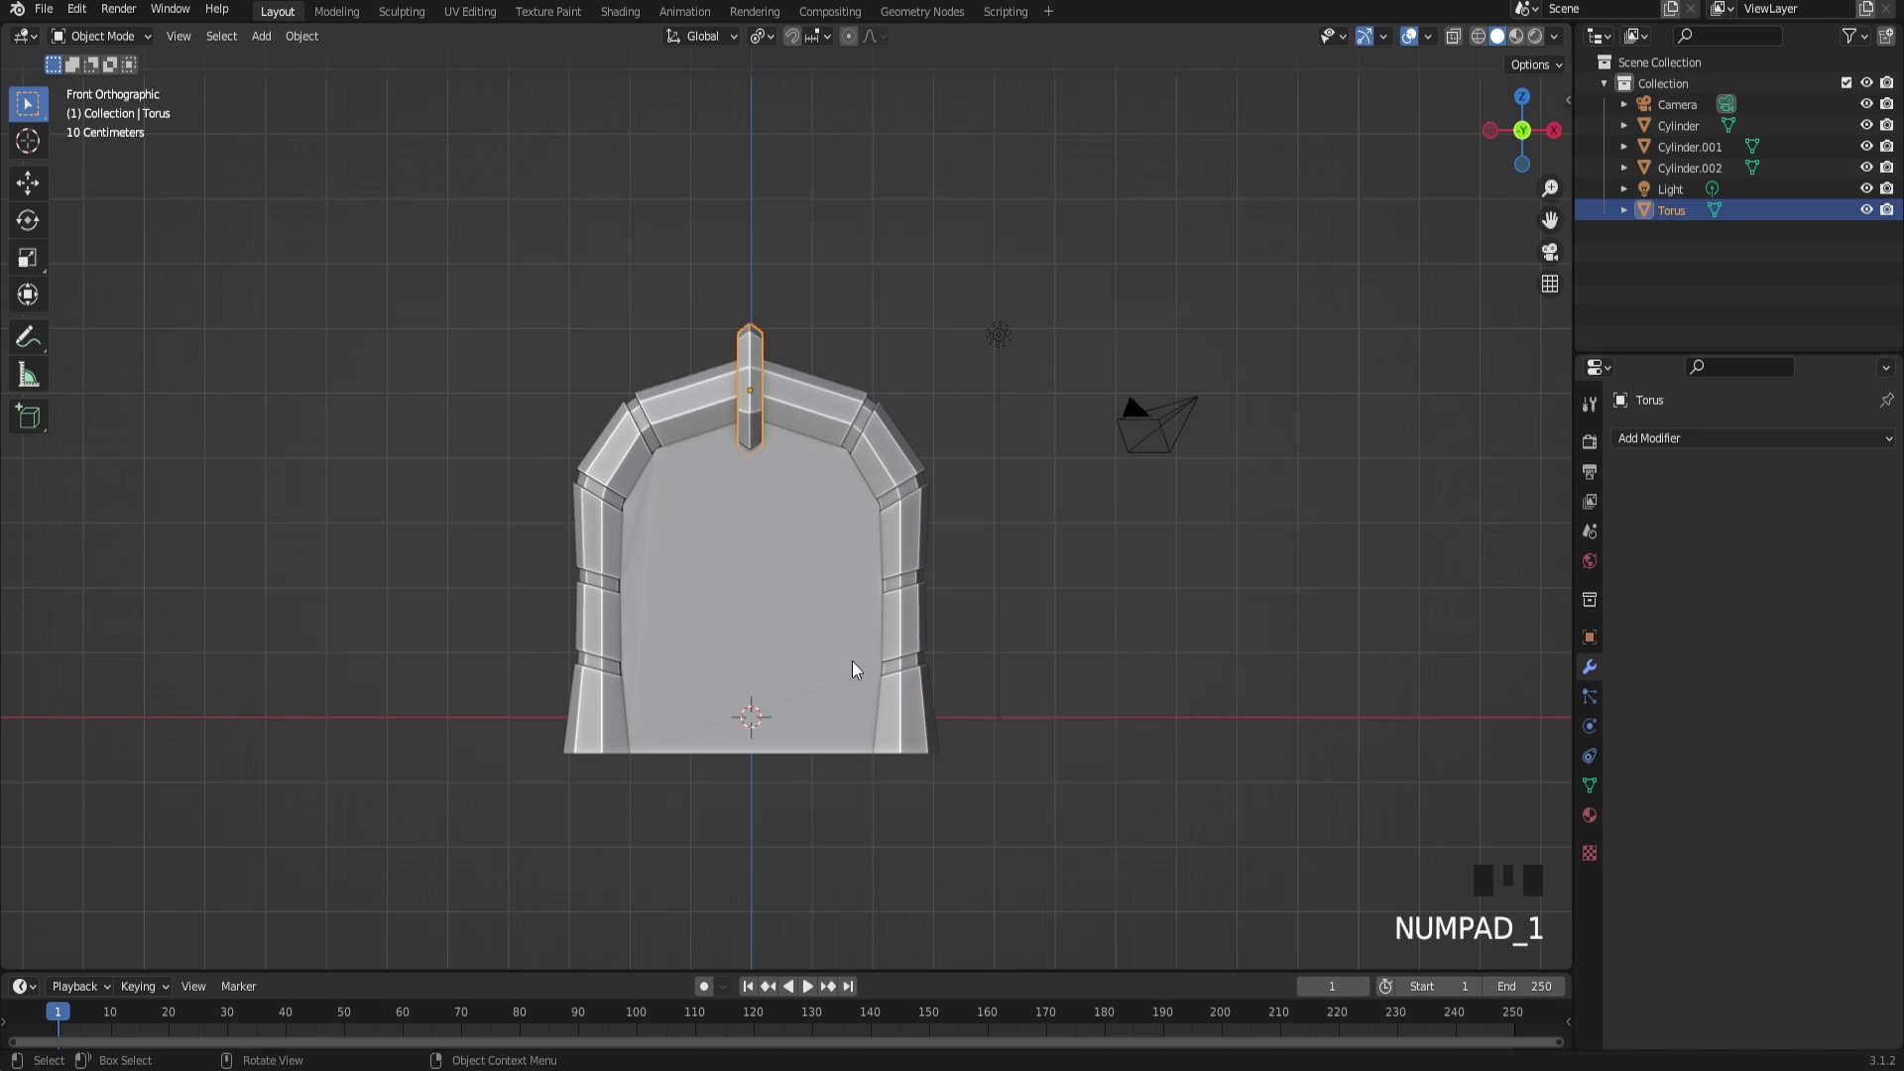
Step: Orbit into perspective, then cancel an F2 rename so the ring copy keeps its name
middle_click_drag(854, 668, 612, 521)
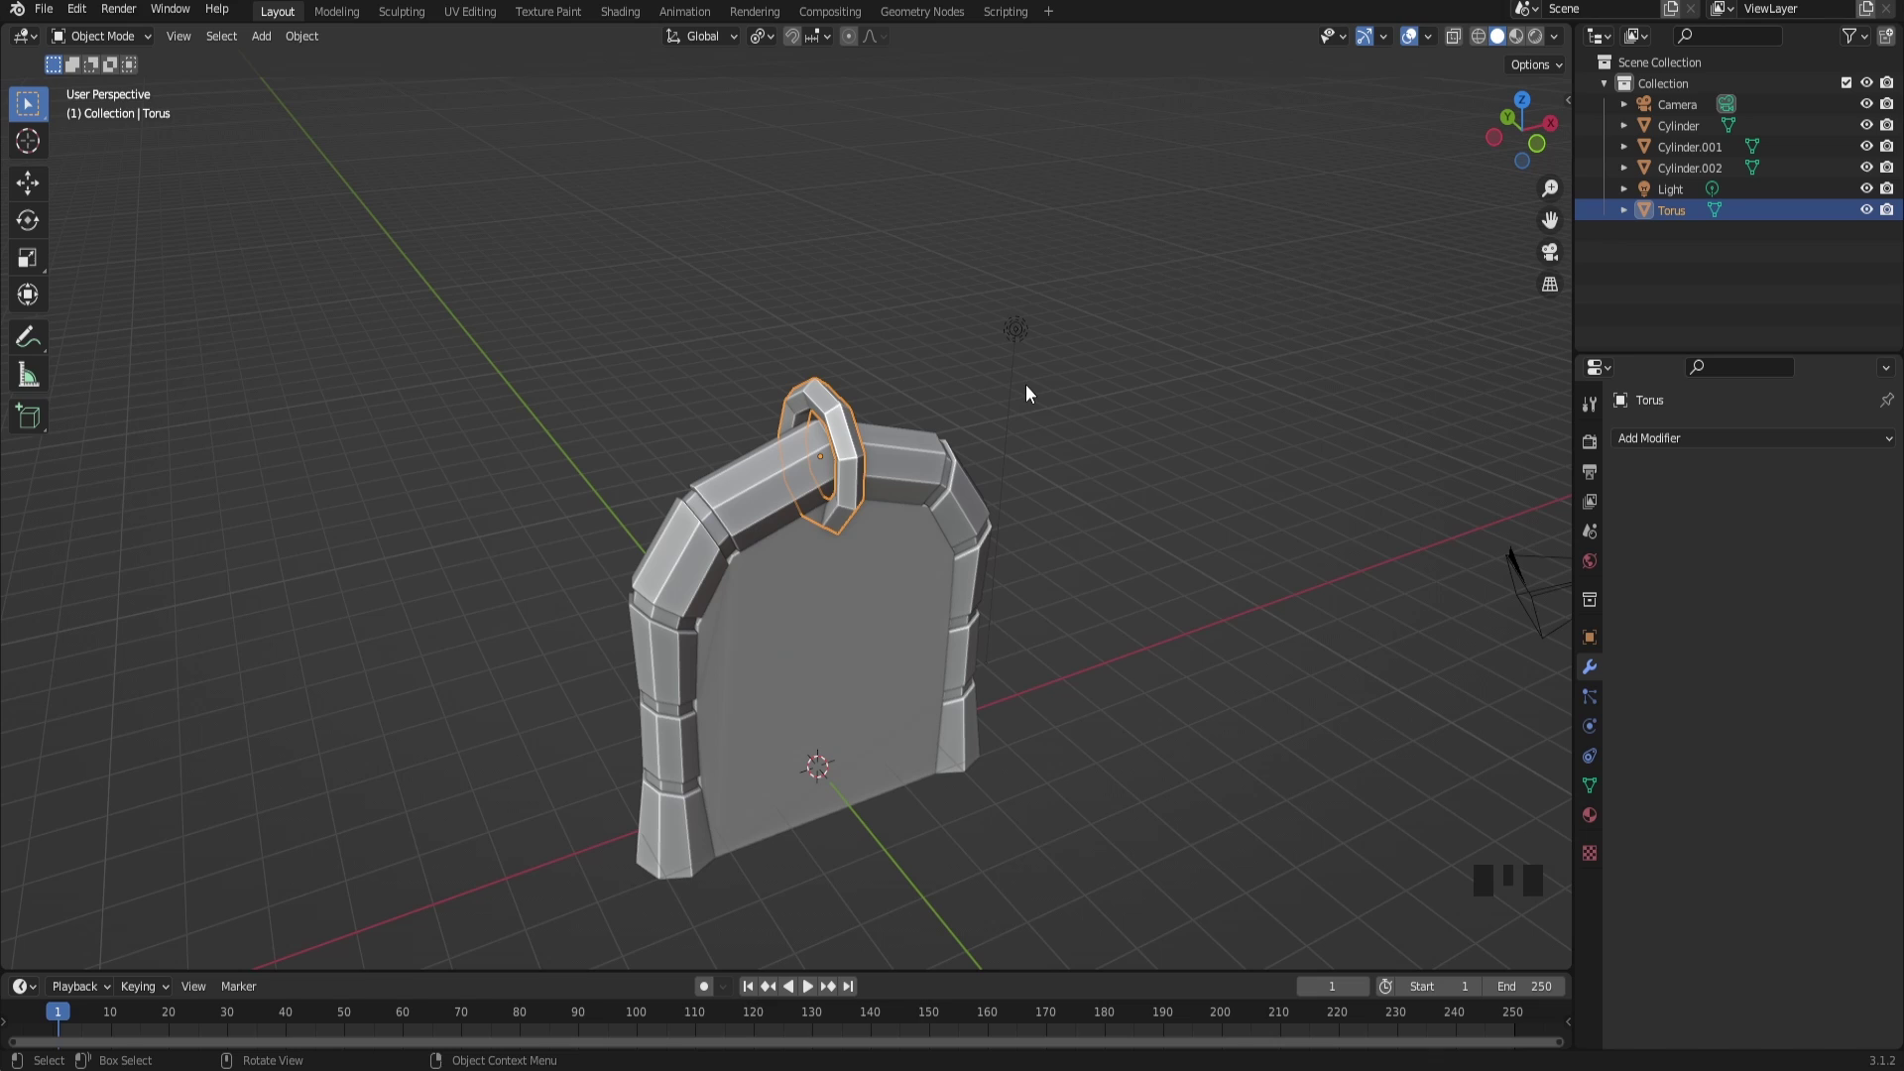
key("F2")
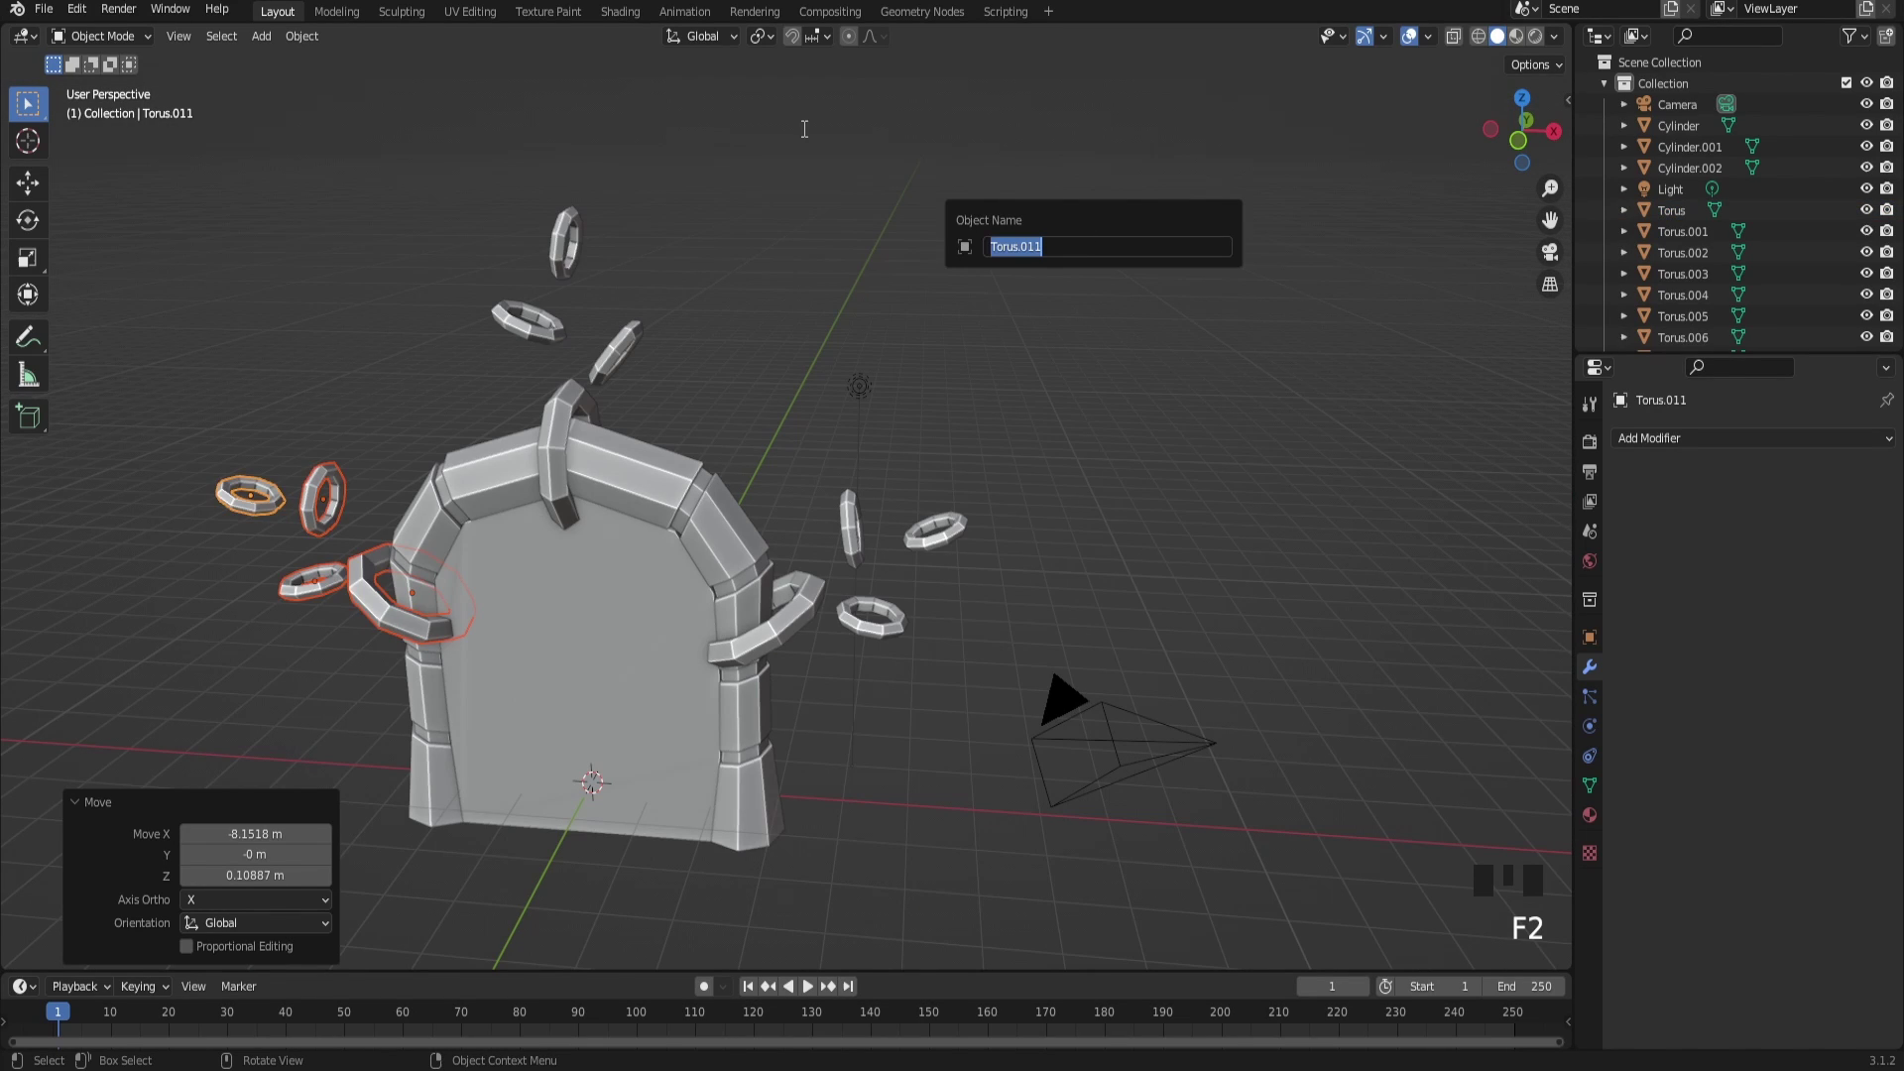
key("Escape")
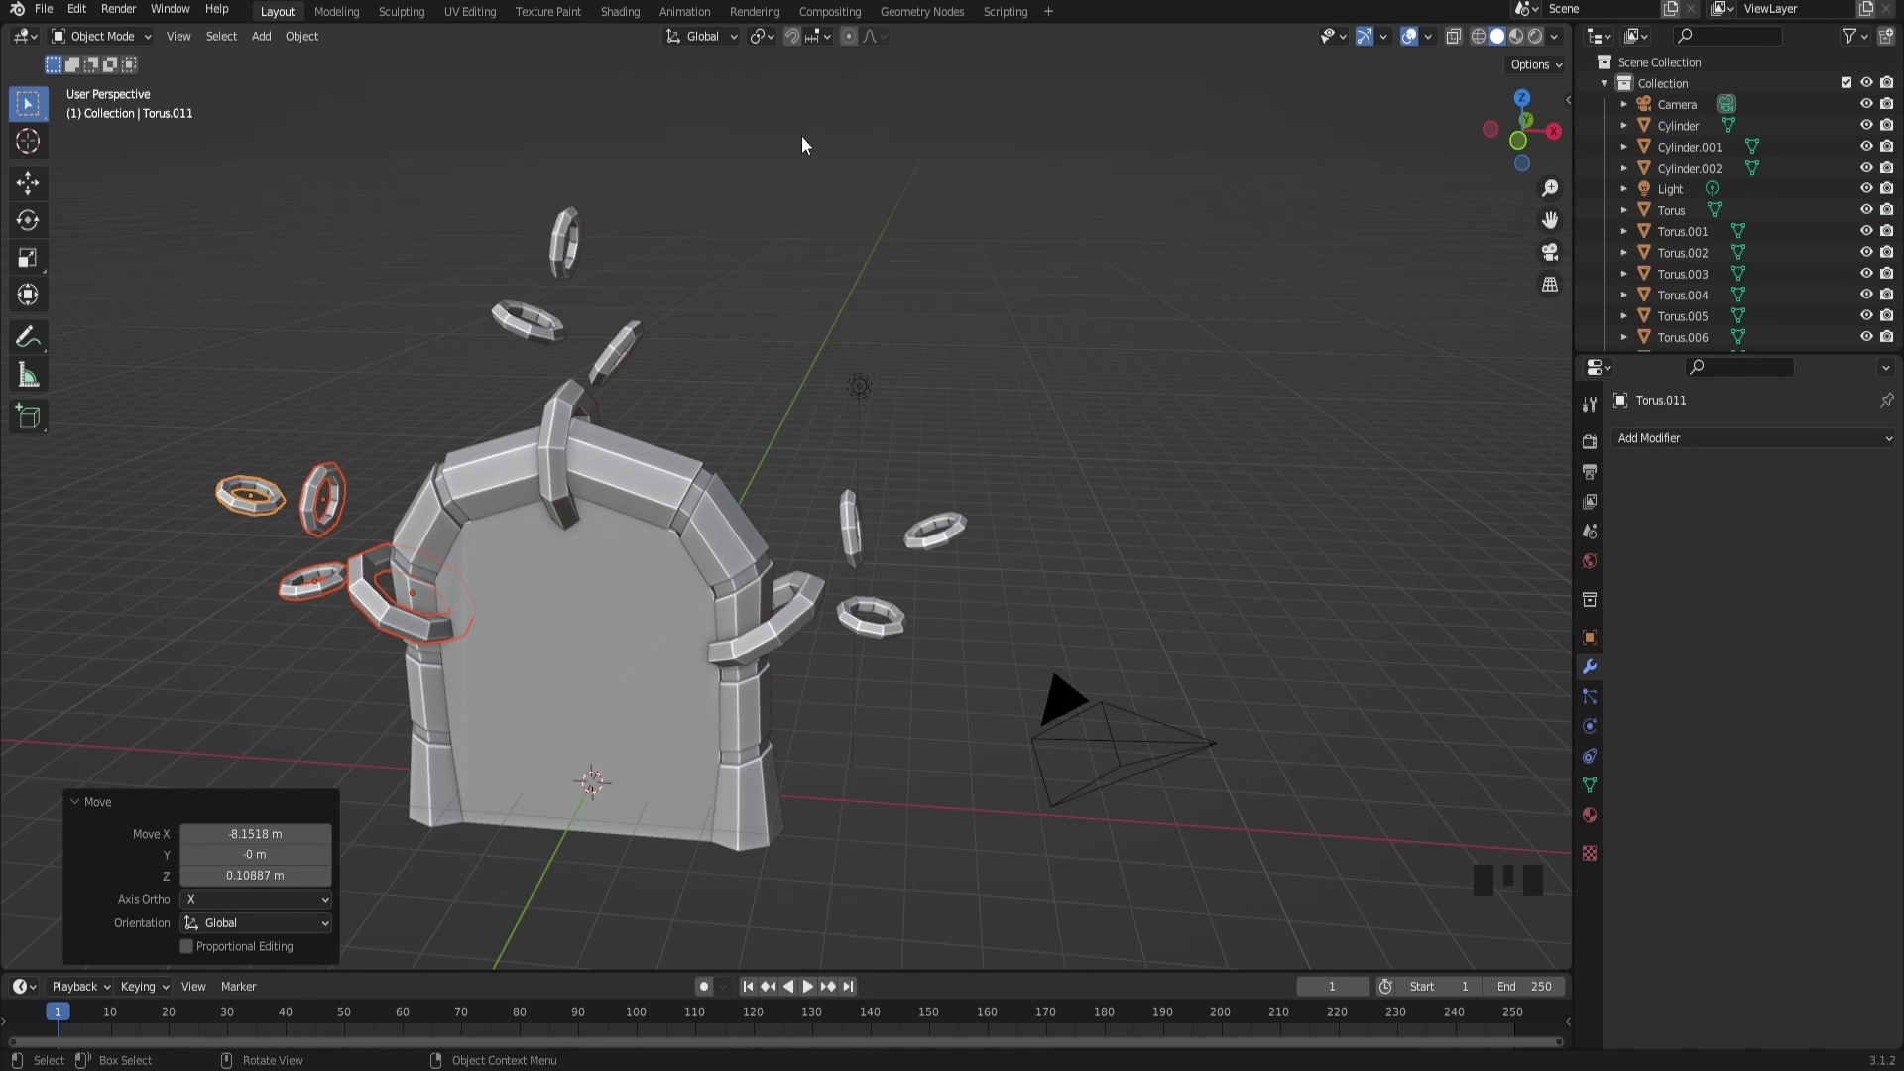